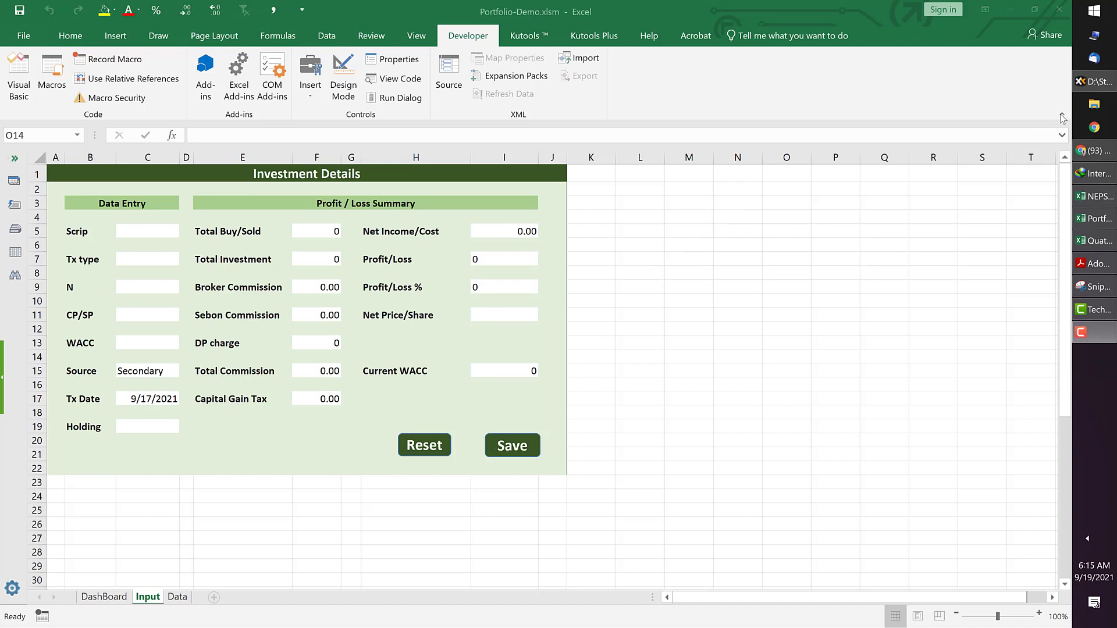
Step: Look over the layouts of the Input form, the investment dashboard and the Data sheet
left_click(806, 282)
left_click(726, 326)
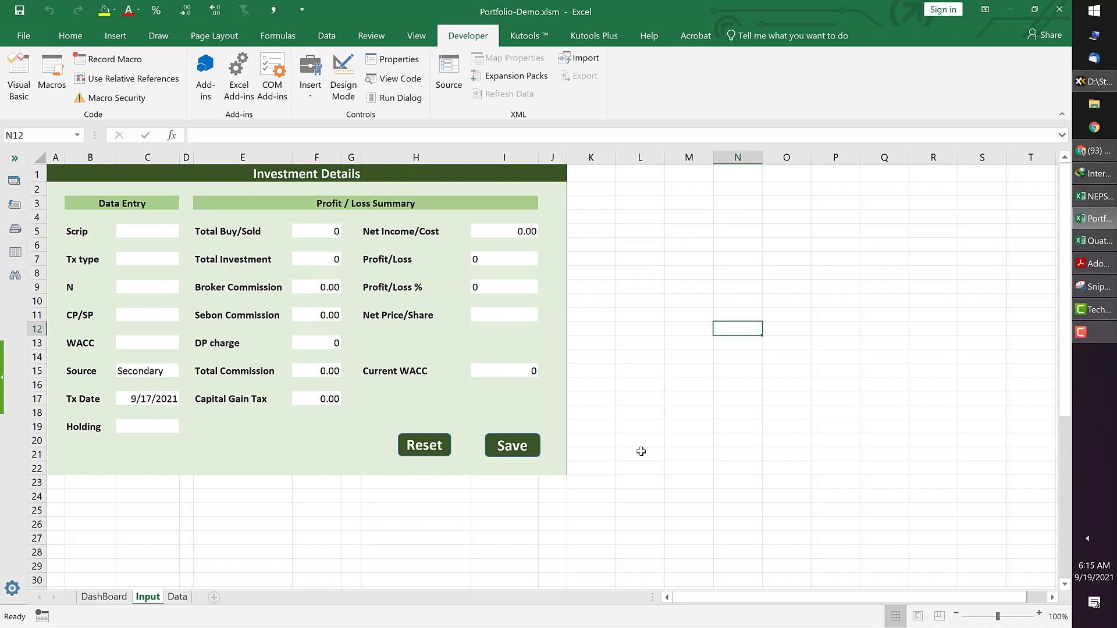
left_click(106, 597)
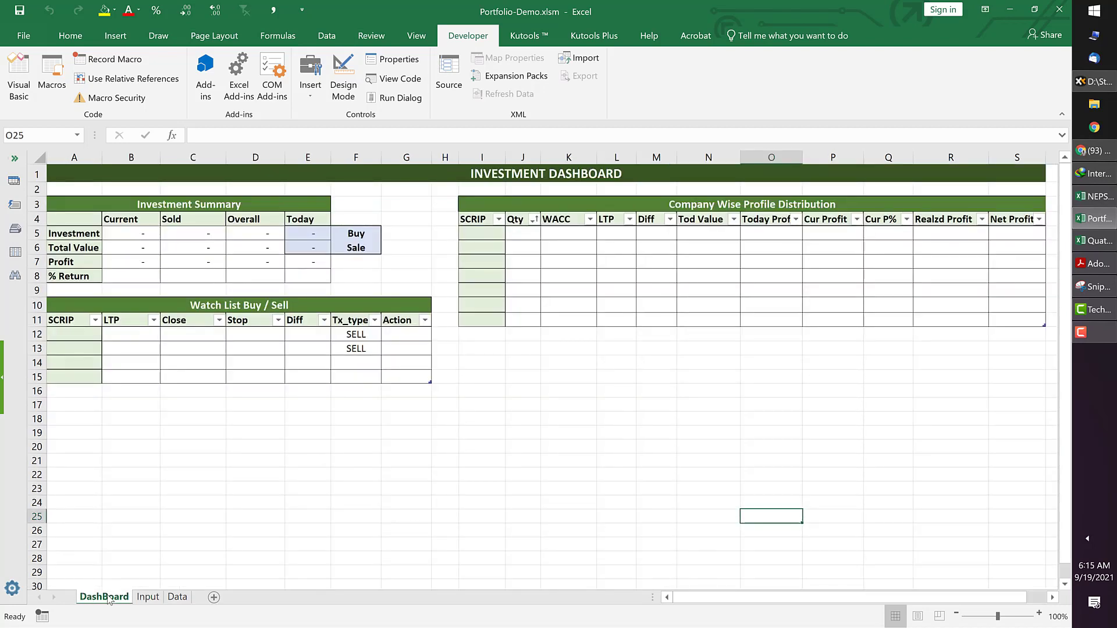
left_click(286, 532)
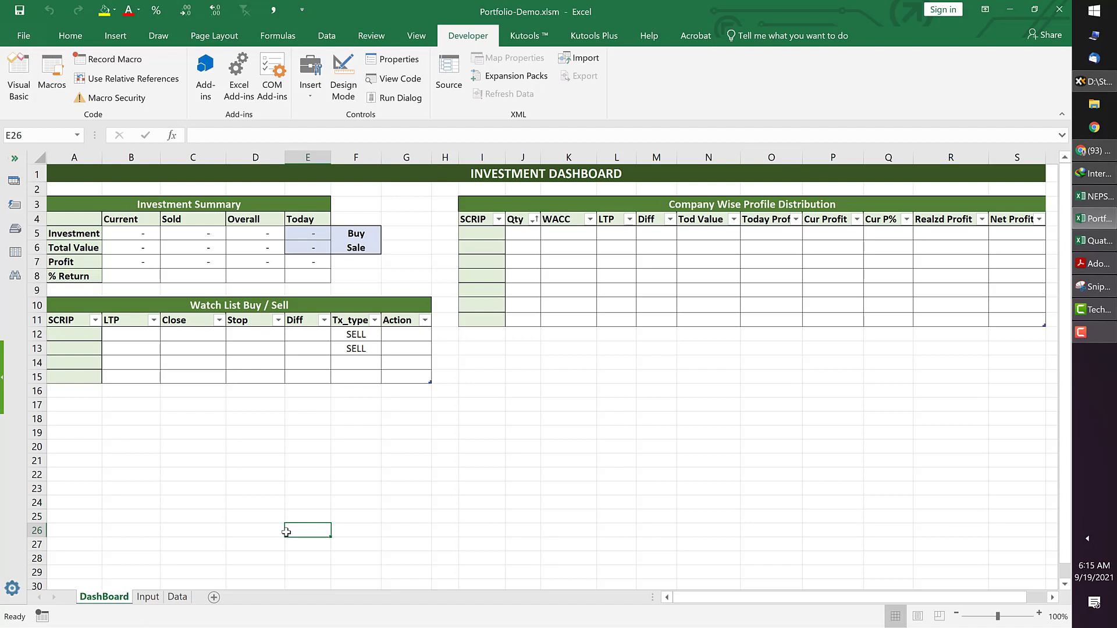
left_click(147, 597)
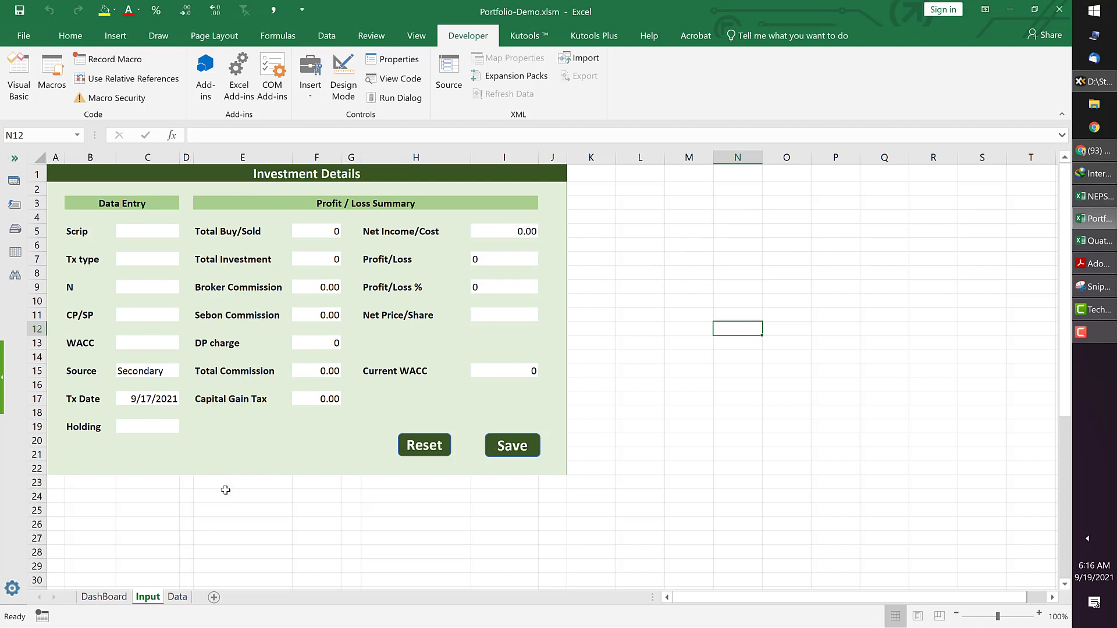
left_click(178, 597)
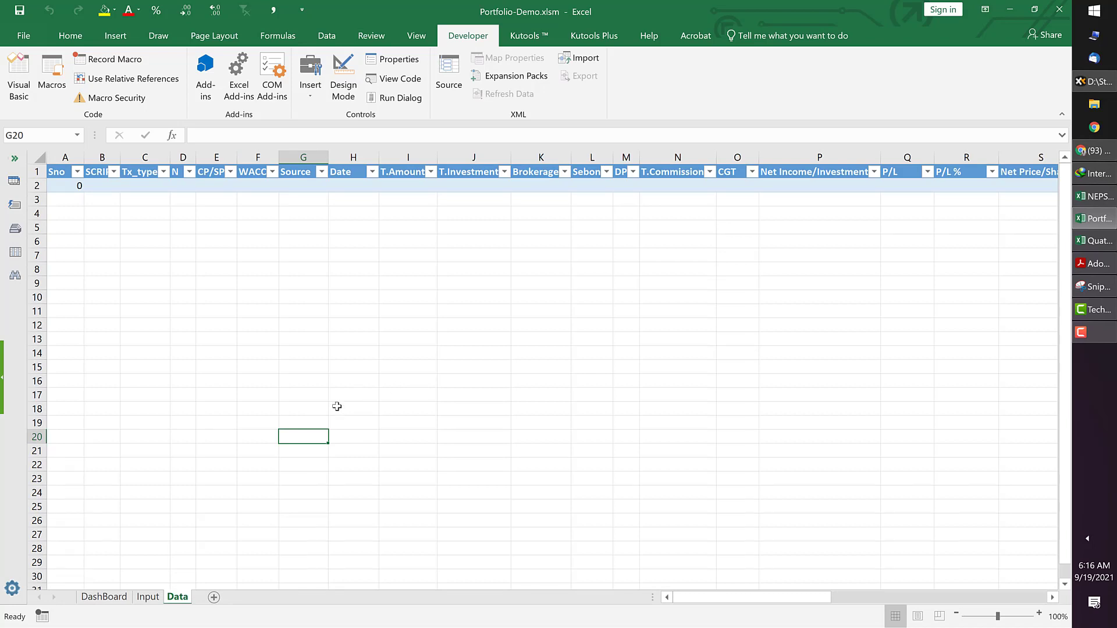
Step: On the Input sheet's form, enter NABIL as the scrip and choose BUY as the transaction type
left_click(147, 597)
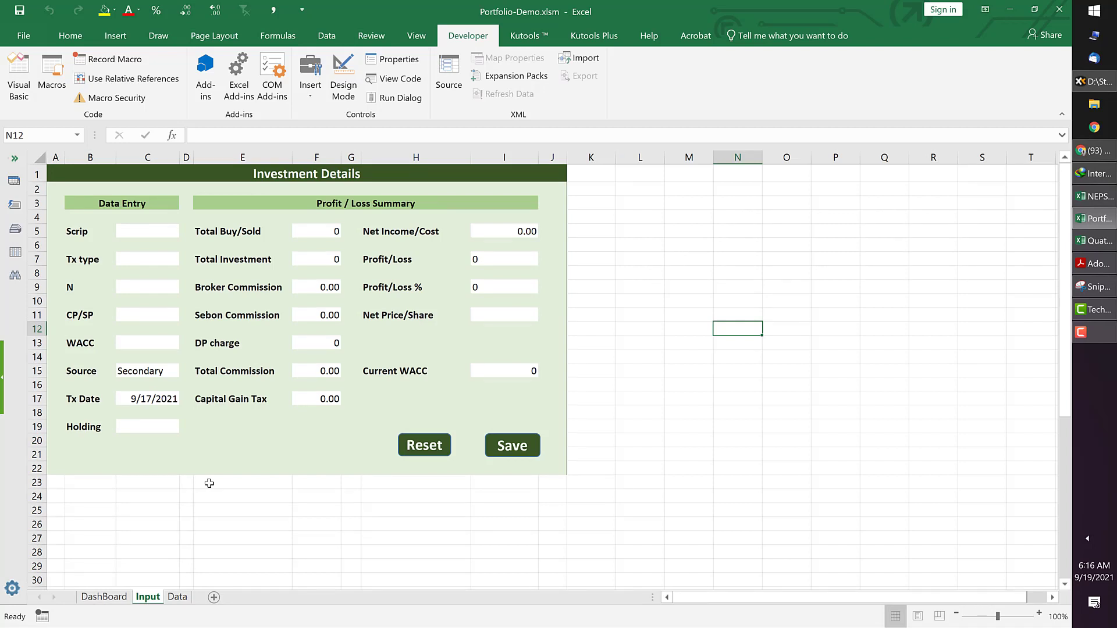
left_click(133, 230)
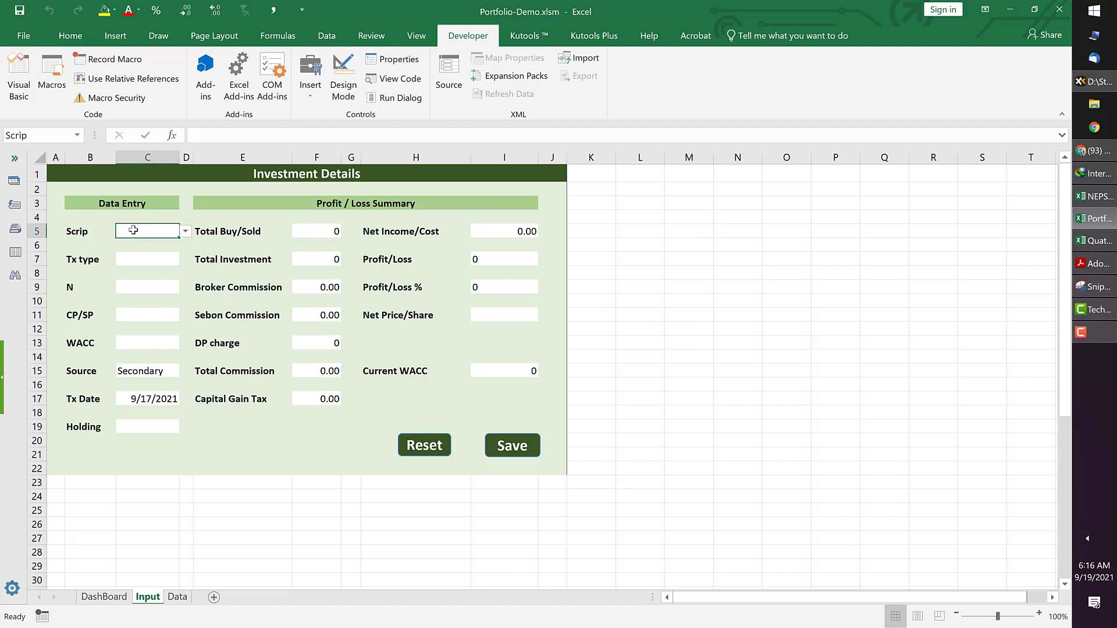
type("NAB")
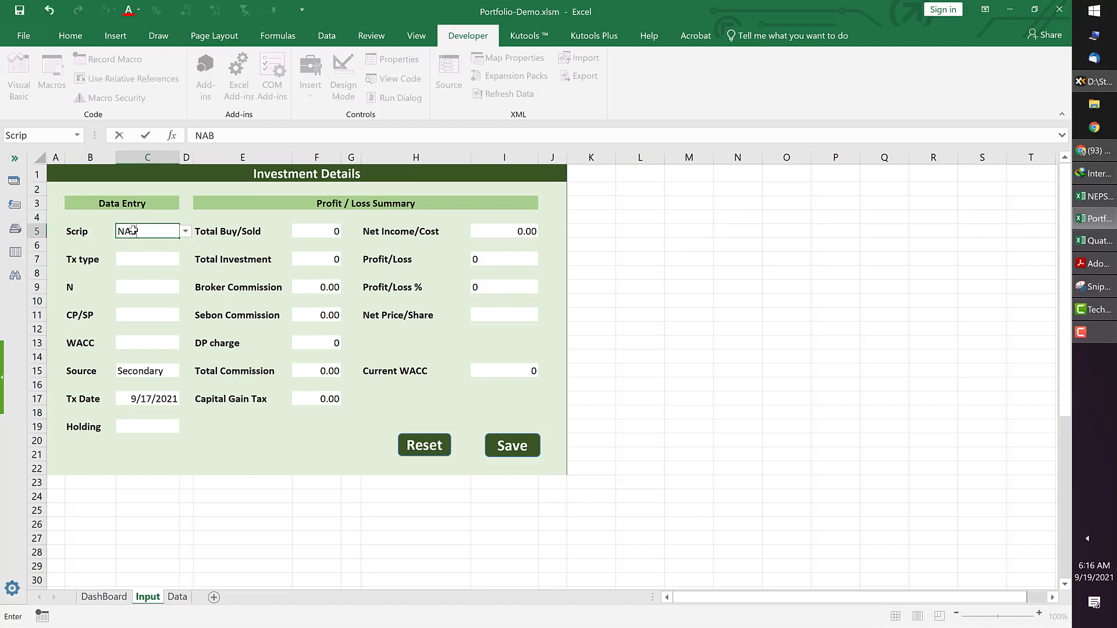
type("IL")
left_click(144, 257)
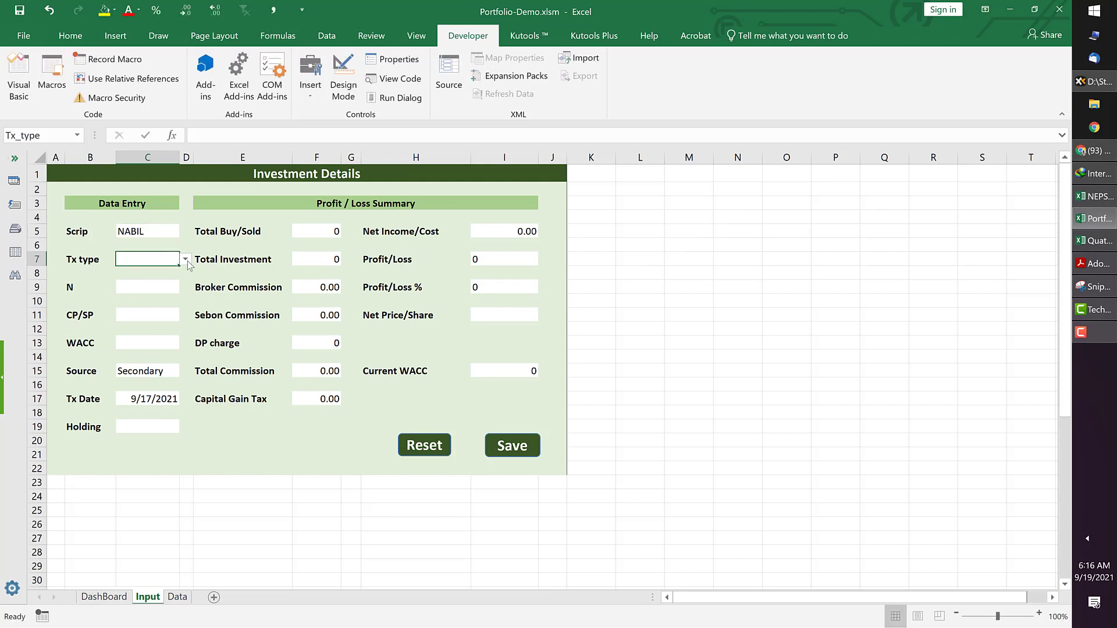
left_click(185, 259)
left_click(172, 283)
Step: Set the share quantity N to 100 and the CP/SP price to 1300
left_click(152, 291)
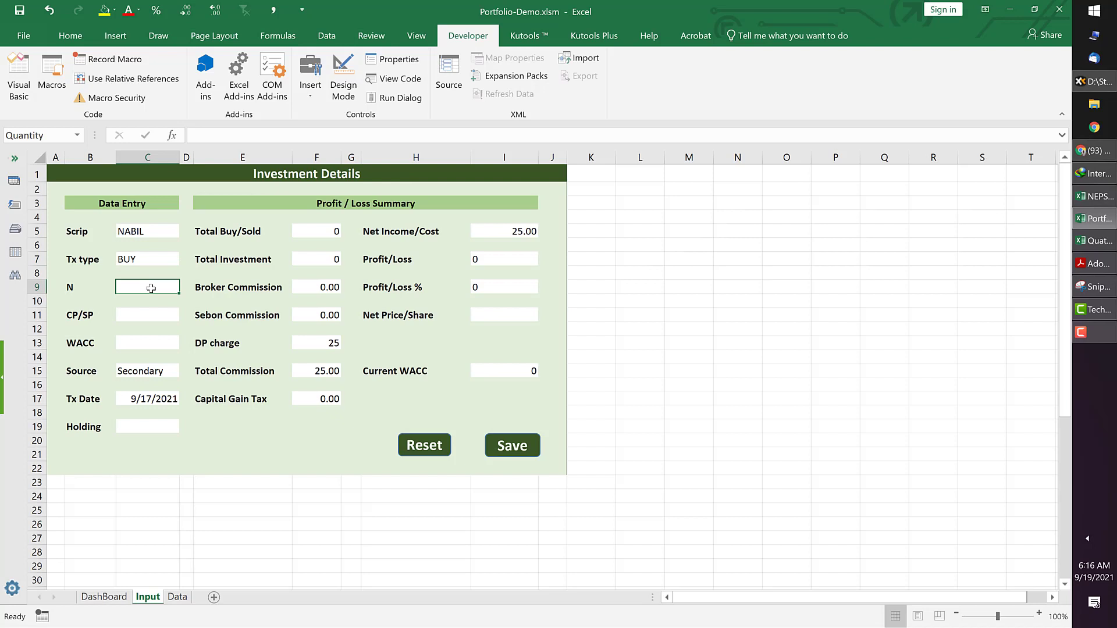
double_click(150, 288)
type("100")
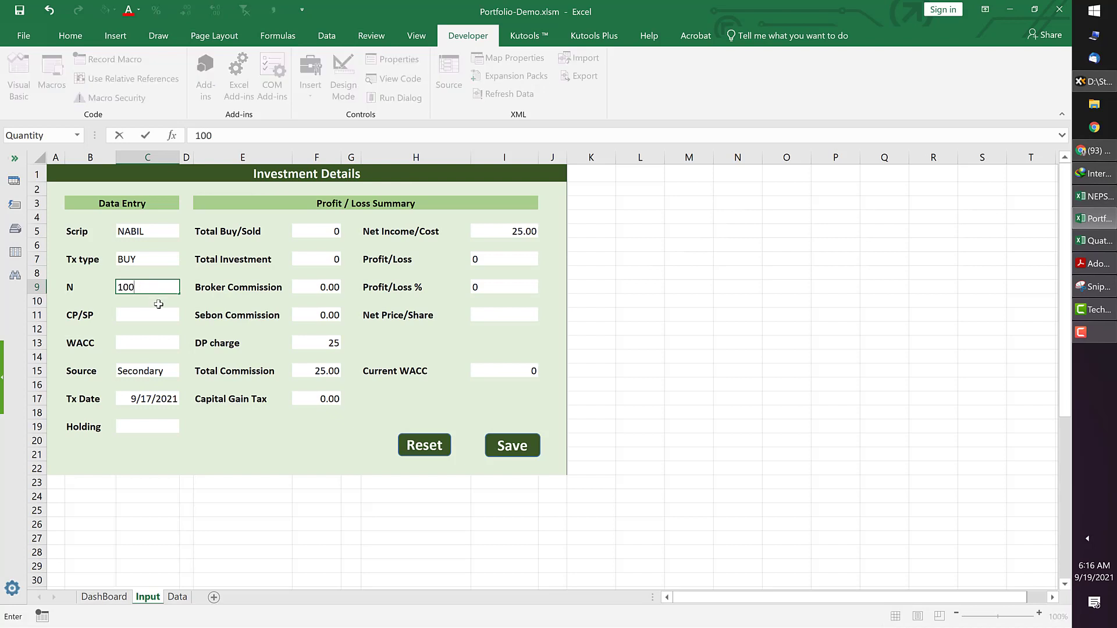
left_click(159, 315)
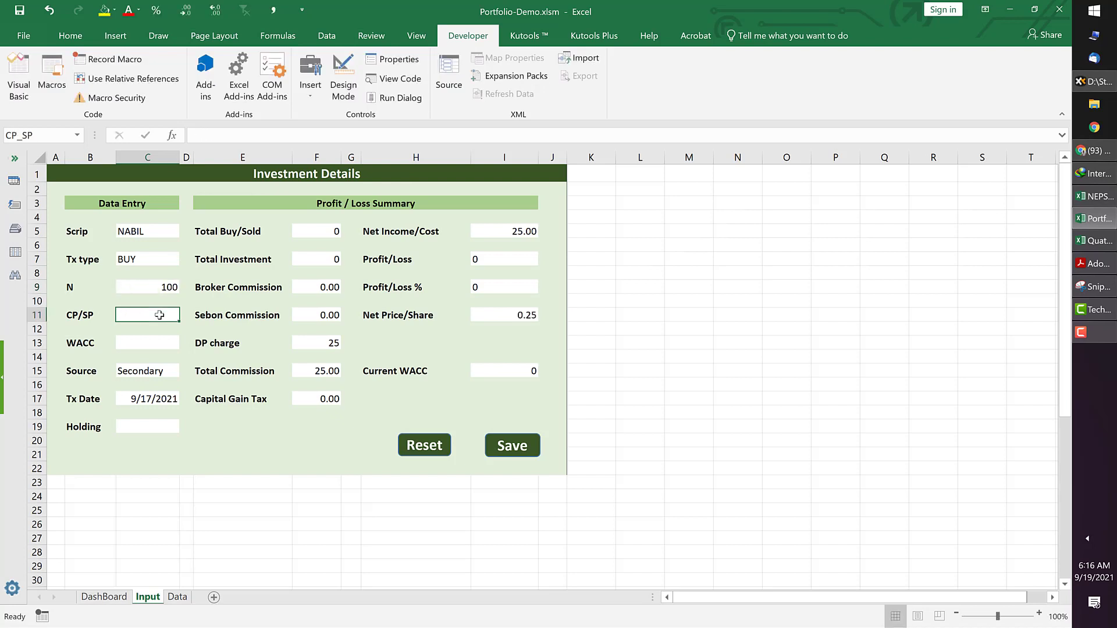
type("1")
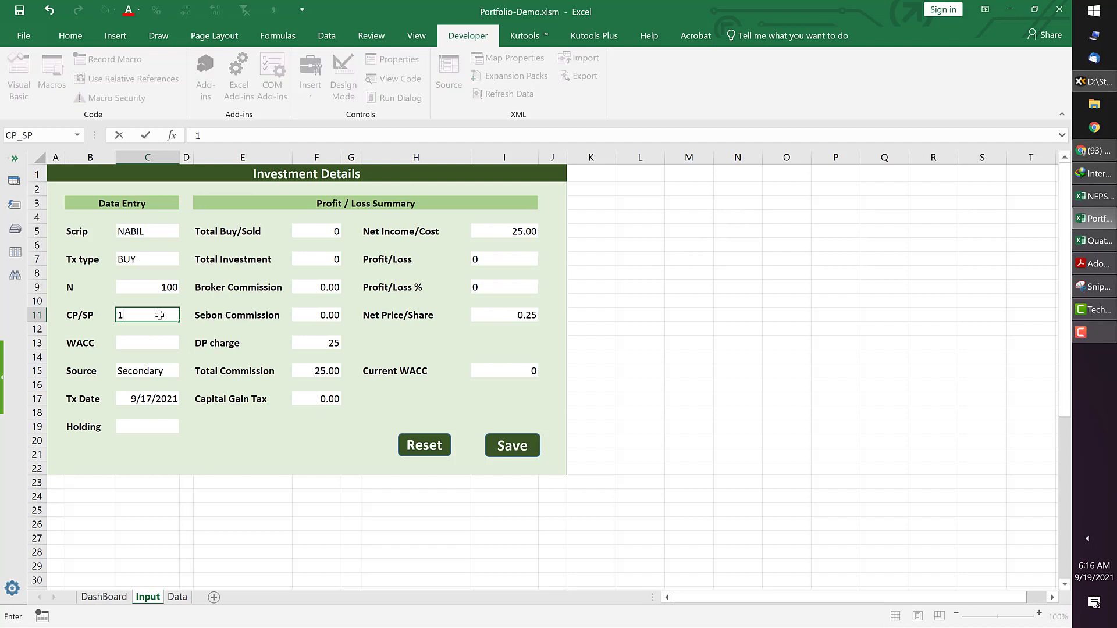
type("300")
key("Return")
Step: Set the Tx Date to 9/19/2021 with the date picker
left_click(165, 398)
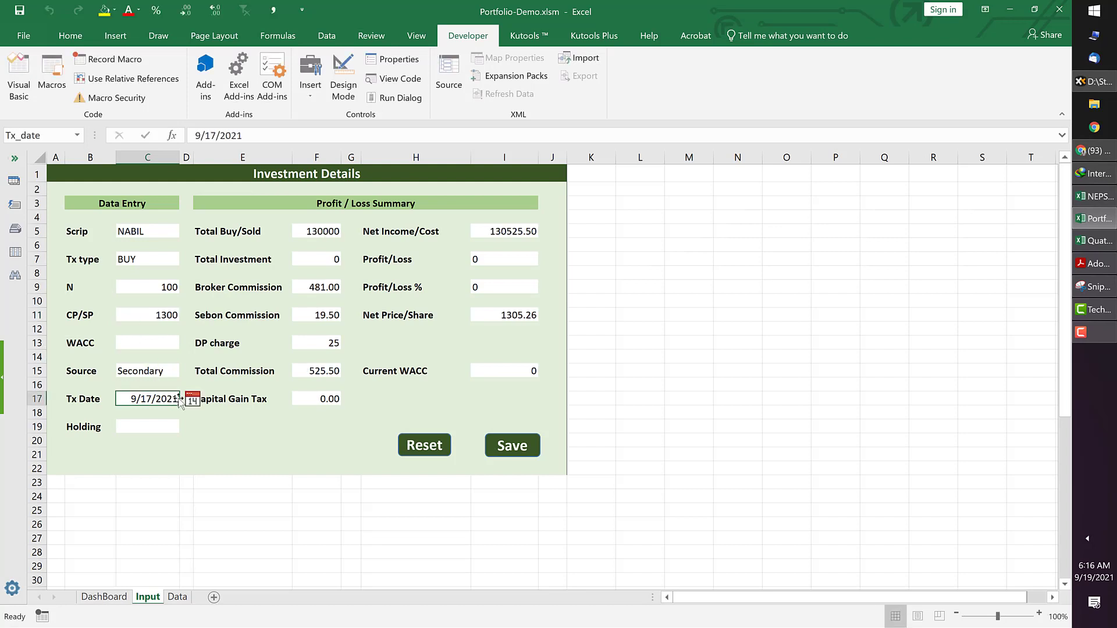
left_click(191, 399)
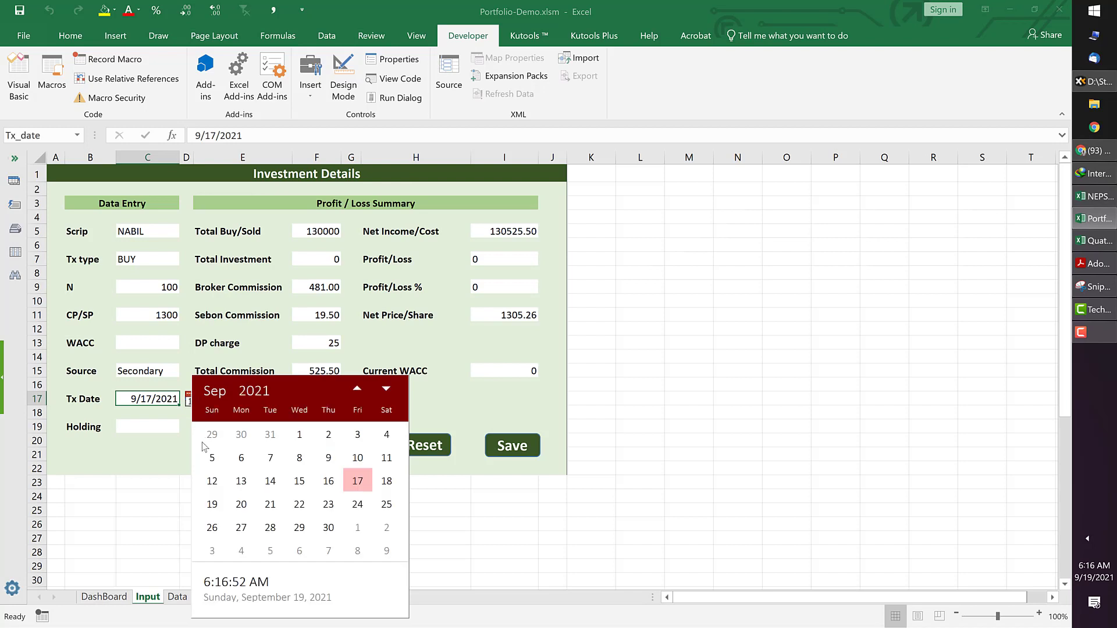
left_click(213, 506)
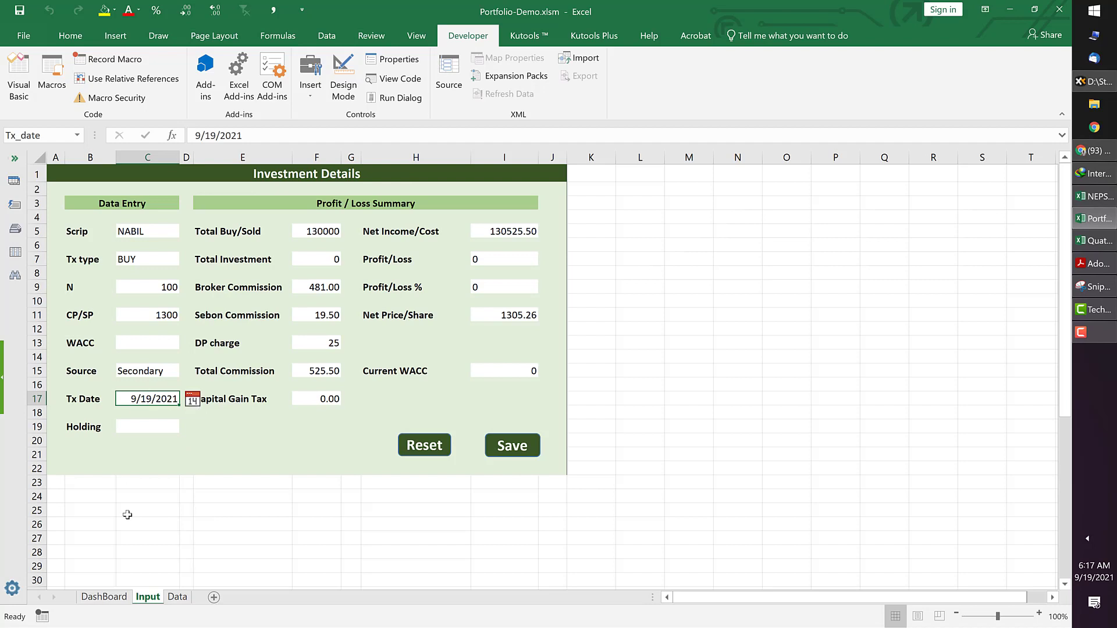
Step: Try a manually entered date, 9/19/2021, in cell C26 below the form, and clear the cell
left_click(135, 529)
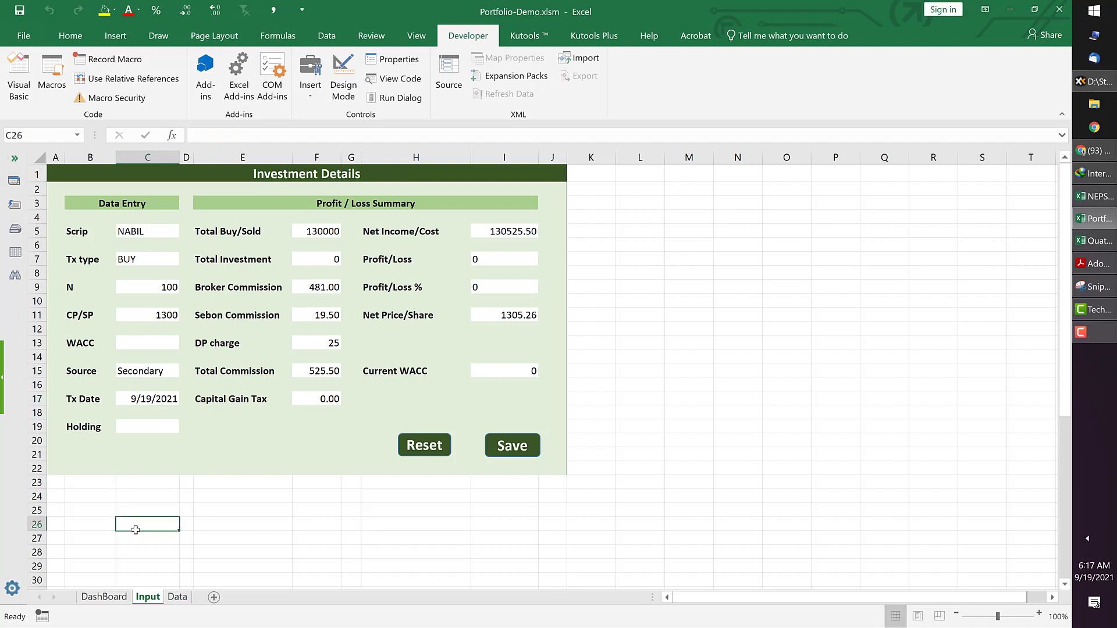
type("9/")
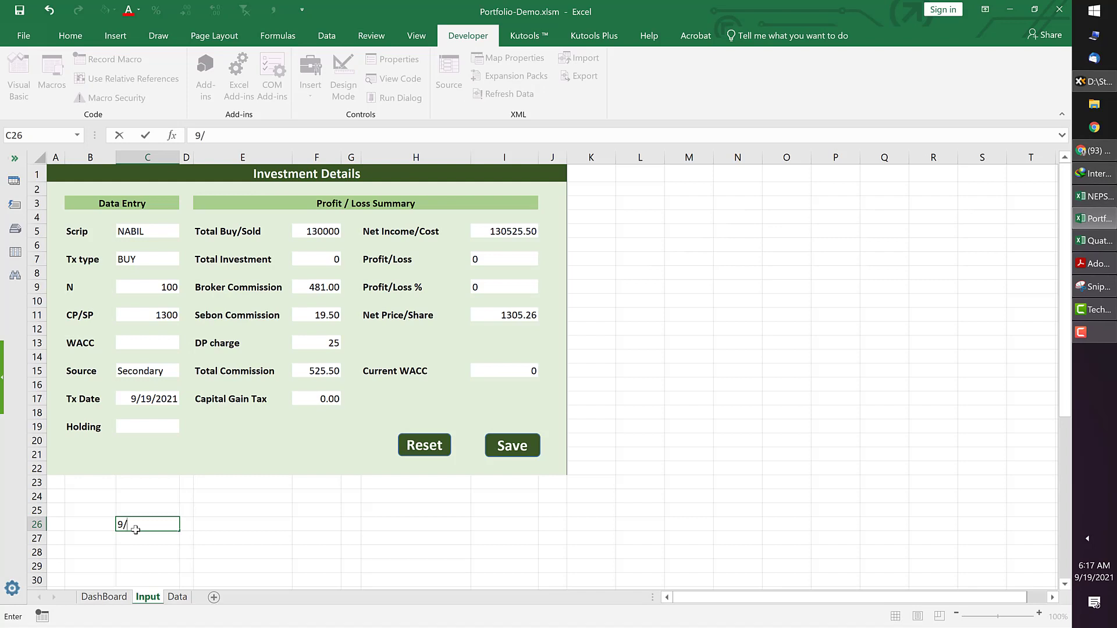
type("19/2021")
key("Return")
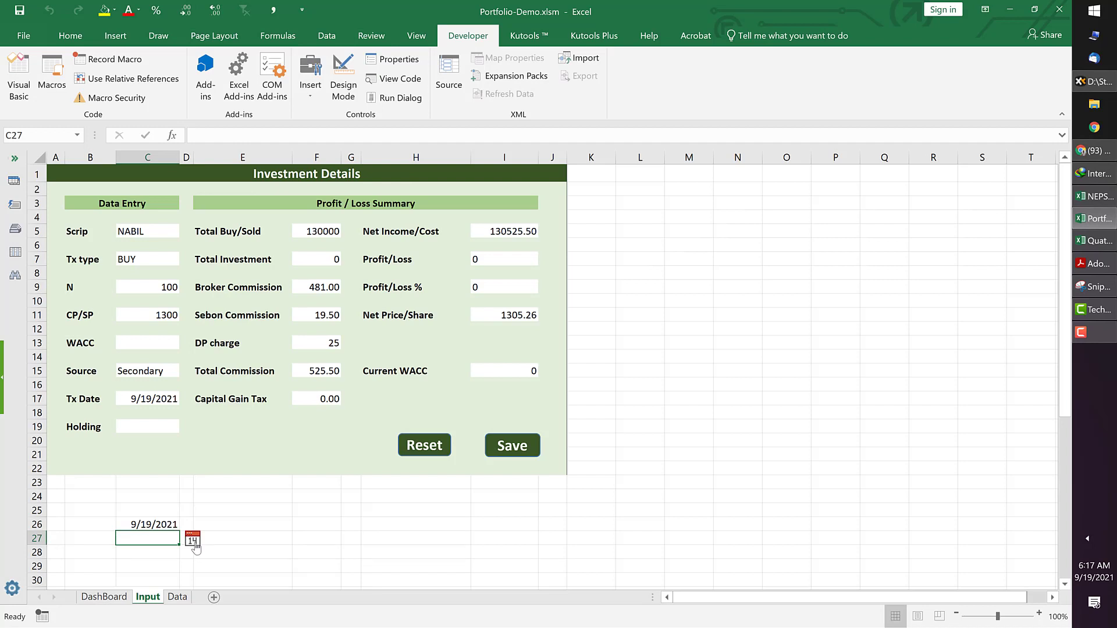
left_click(176, 525)
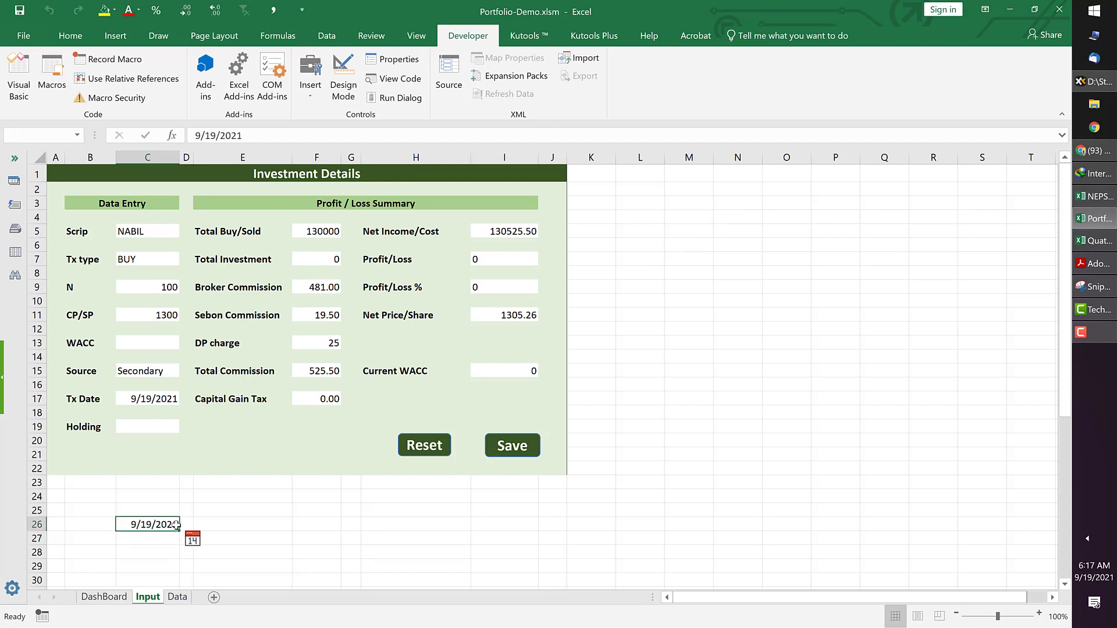
key("Delete")
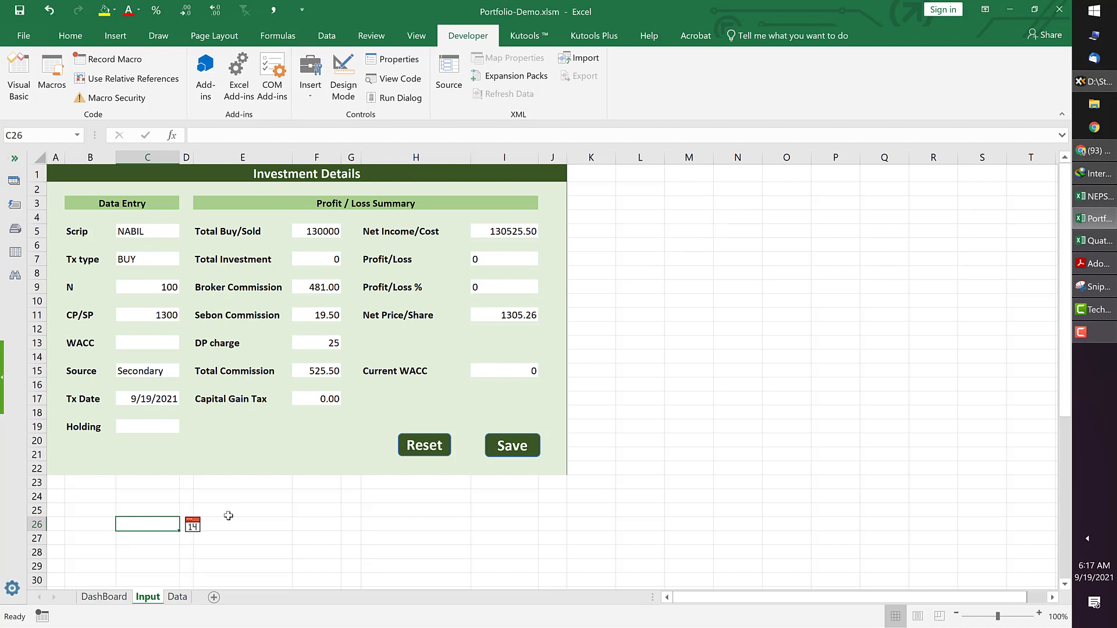
Step: Save the NABIL buy transaction from the form and confirm saving the data
left_click(70, 36)
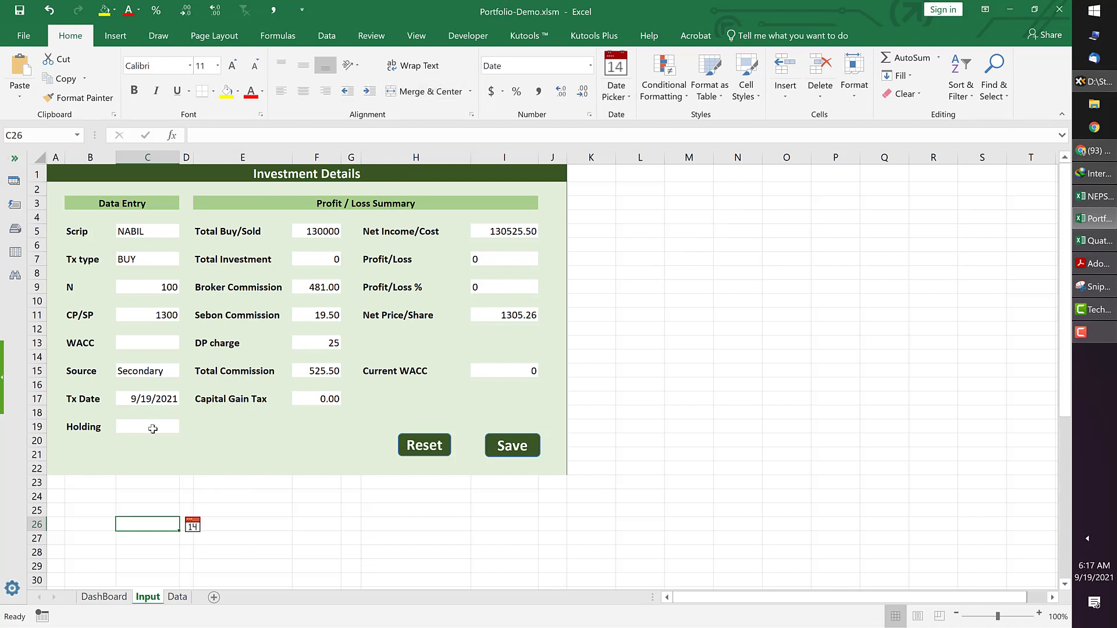
left_click(239, 438)
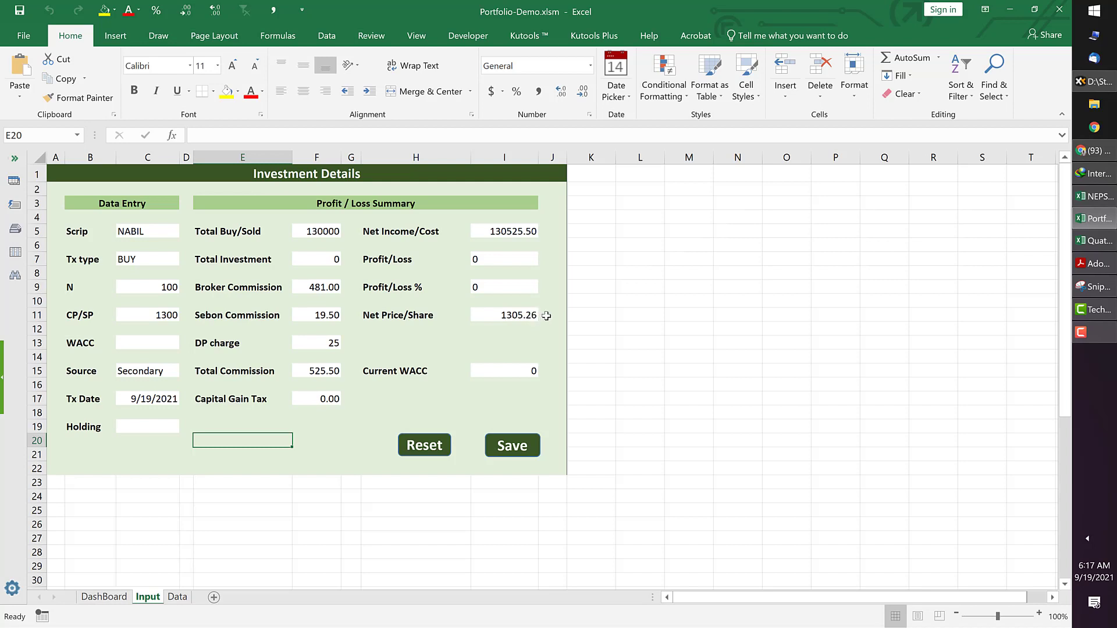
left_click(512, 448)
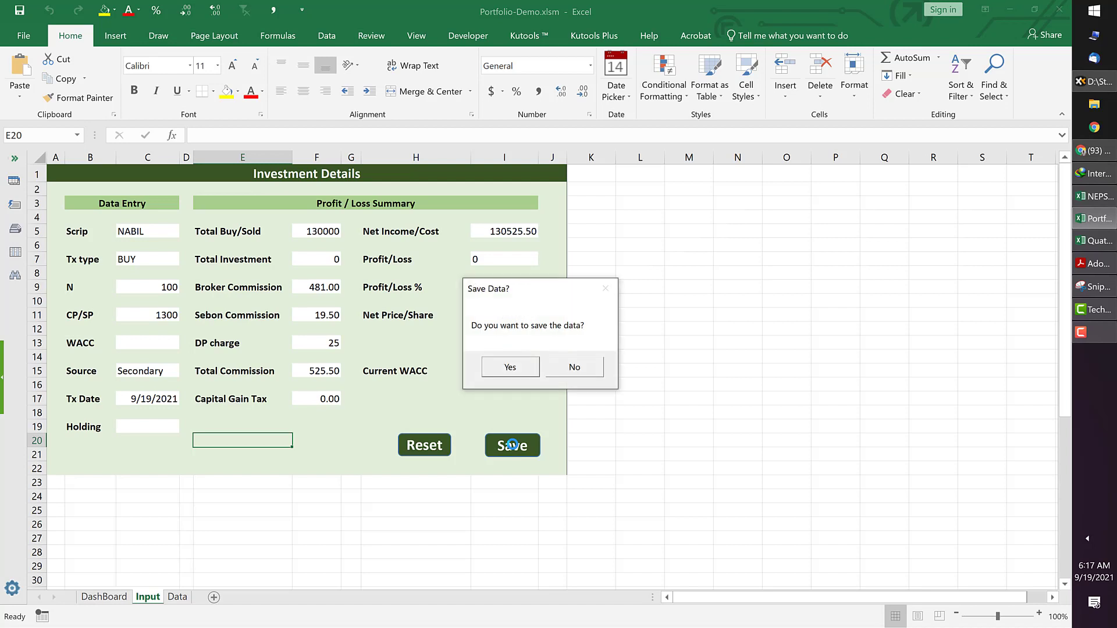
left_click(510, 368)
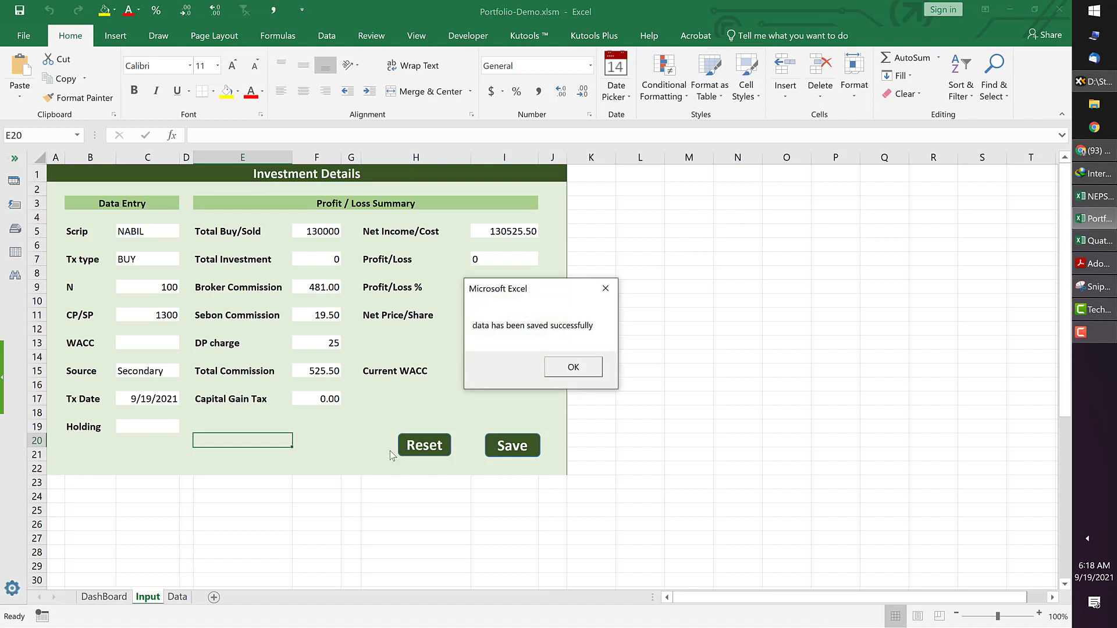
left_click(564, 366)
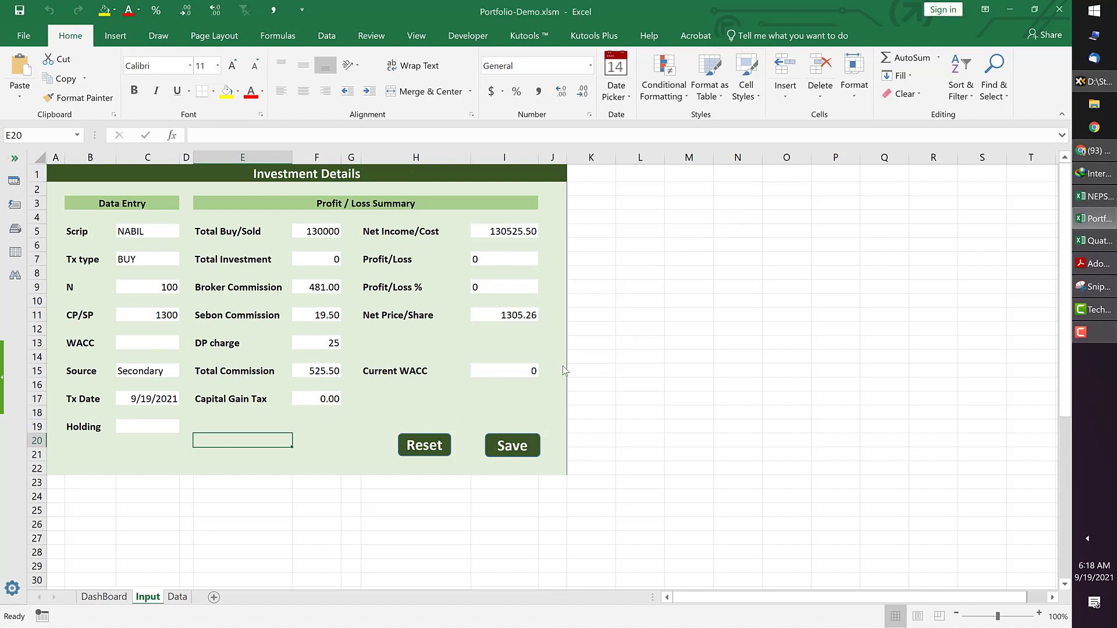
Step: Examine the saved NABIL record on the Data sheet, across all columns from Sno to Profit
left_click(177, 597)
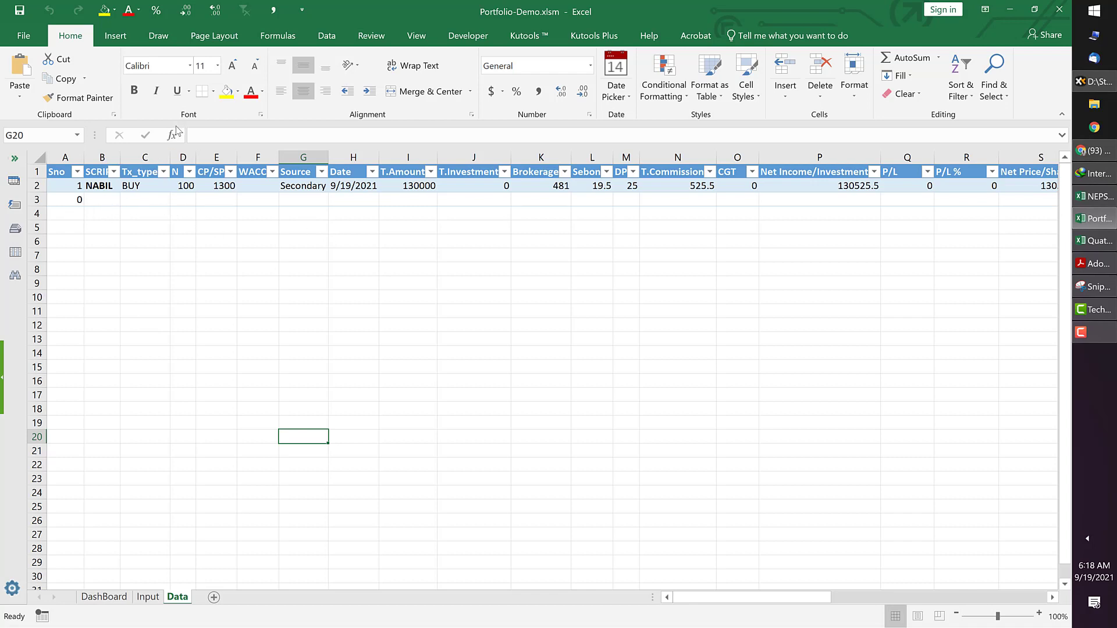
key("F9")
left_click(782, 220)
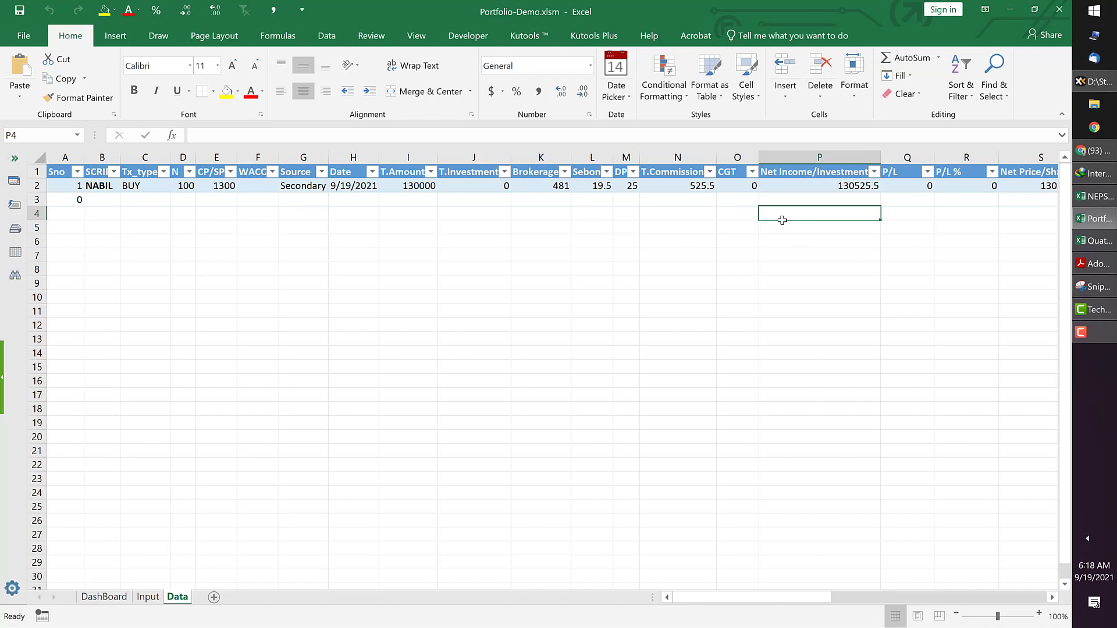
scroll(782, 220, "right", 5)
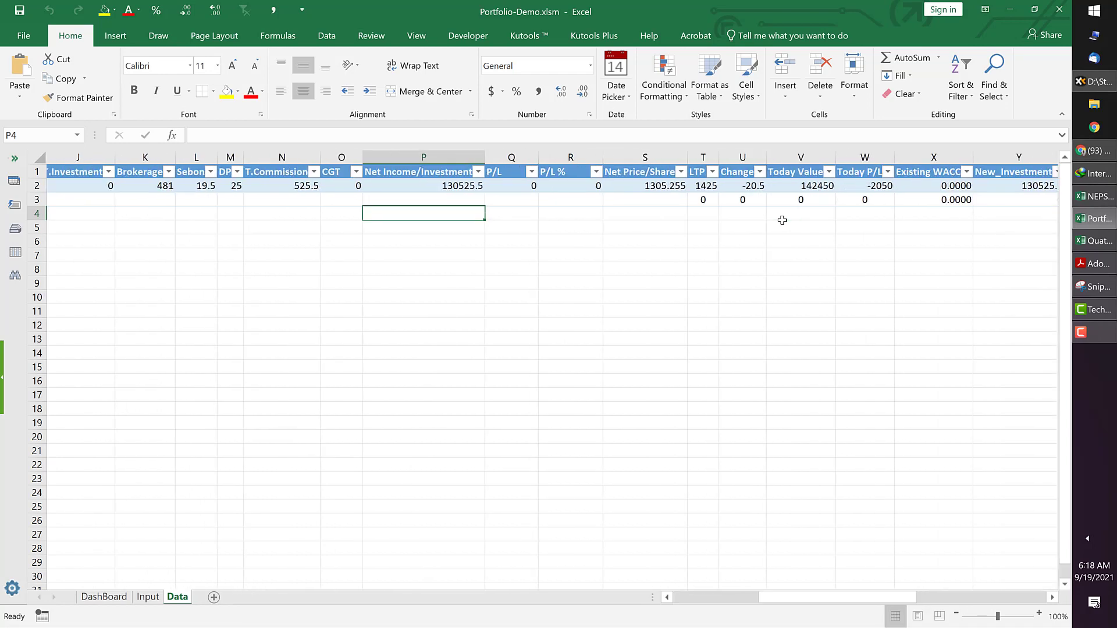
scroll(782, 220, "right", 3)
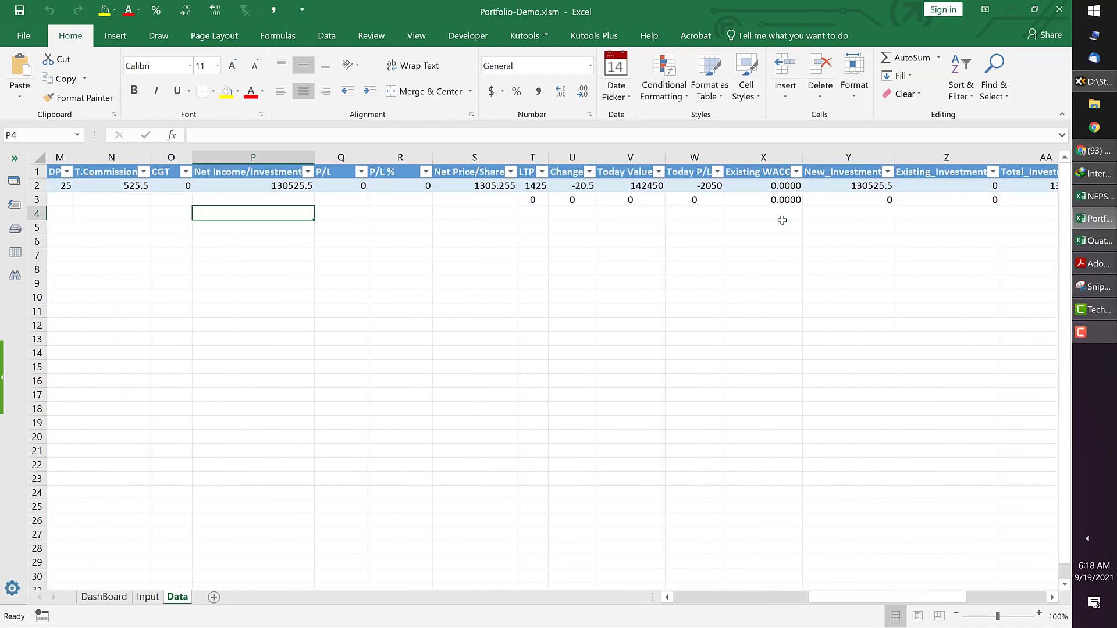
scroll(782, 220, "right", 3)
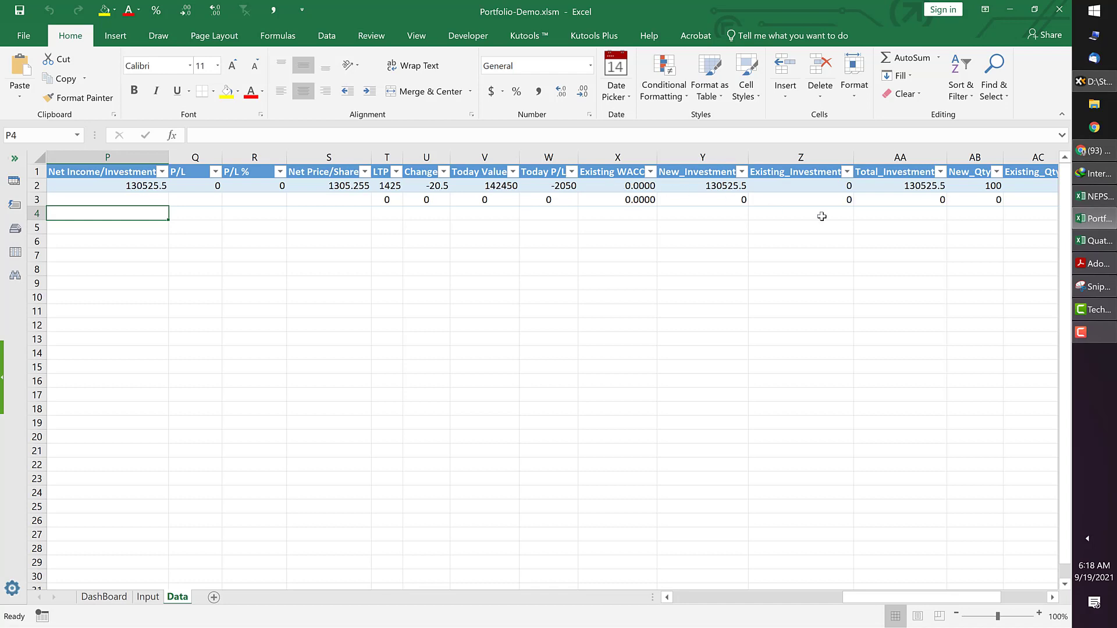
scroll(824, 217, "right", 2)
scroll(825, 216, "right", 5)
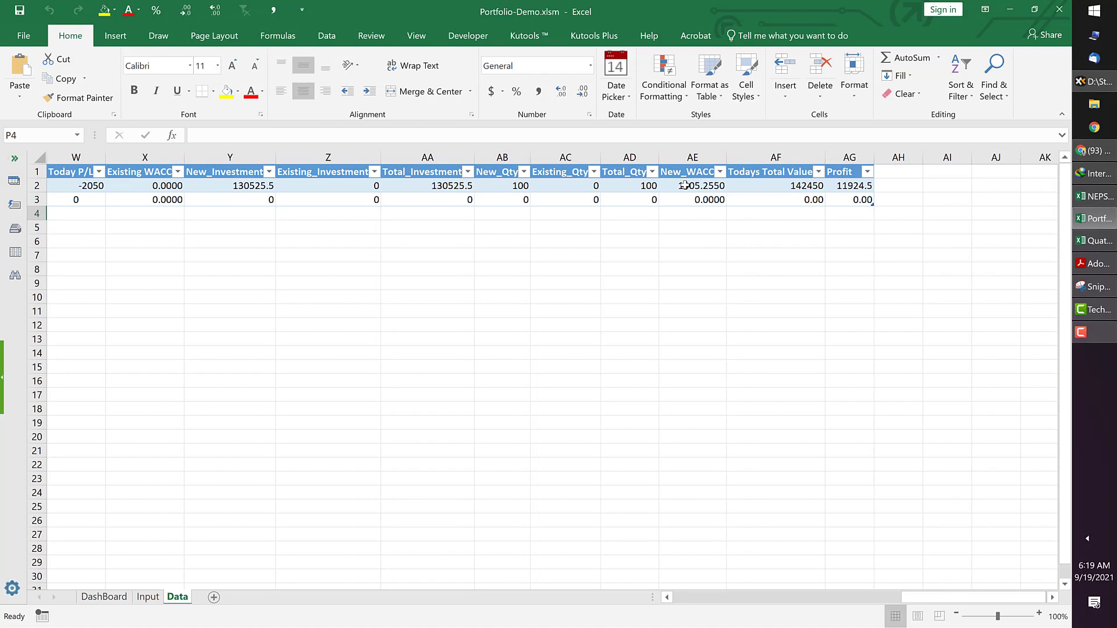
scroll(529, 234, "left", 8)
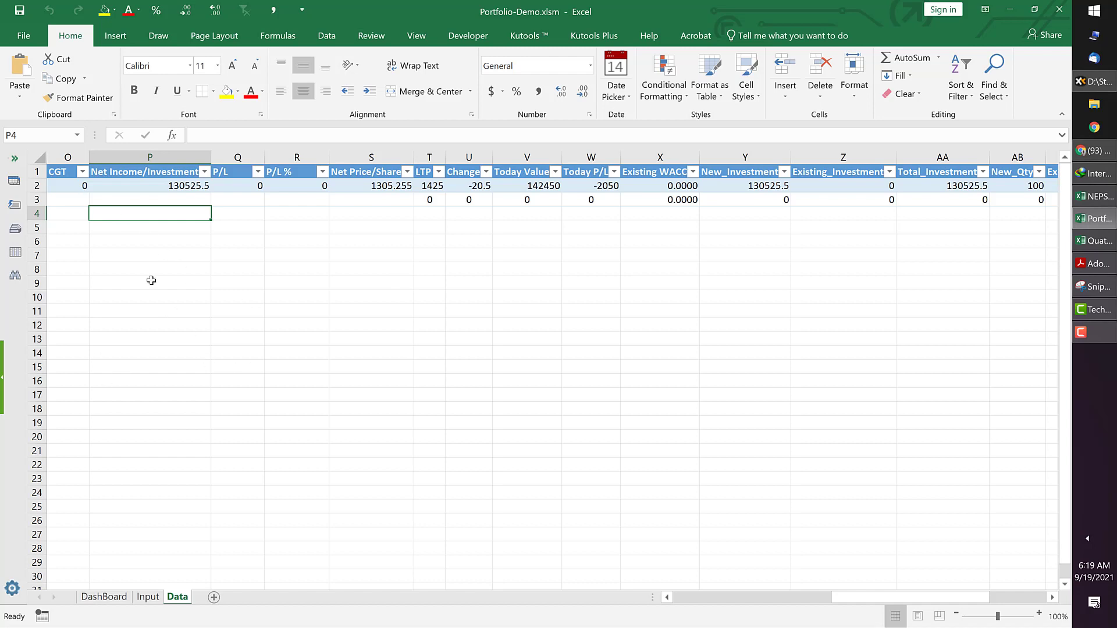
left_click(154, 284)
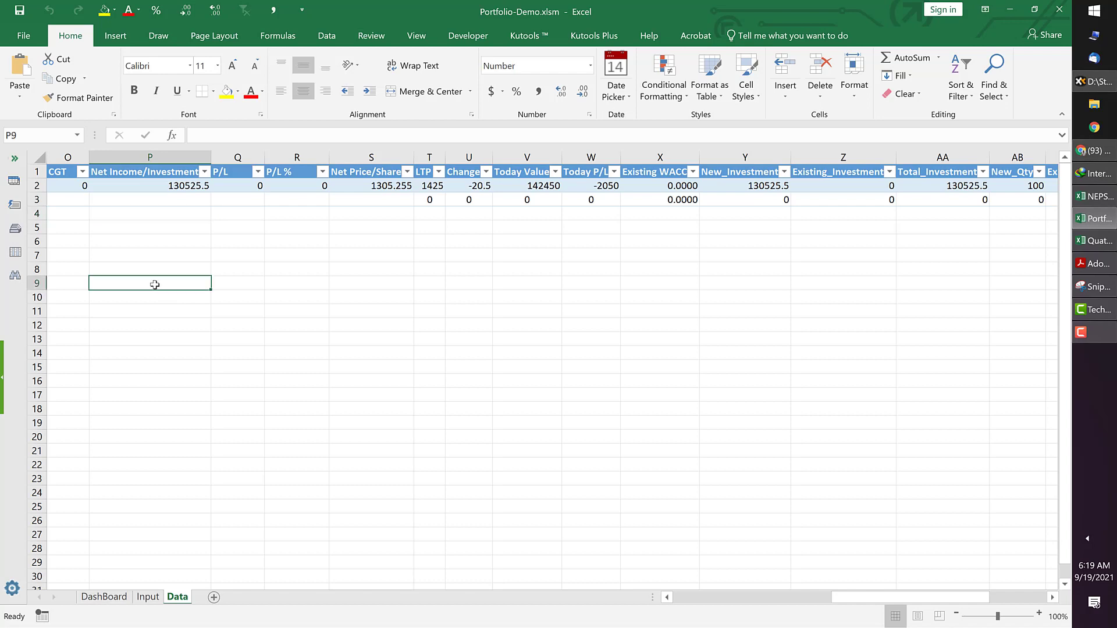
scroll(155, 284, "left", 8)
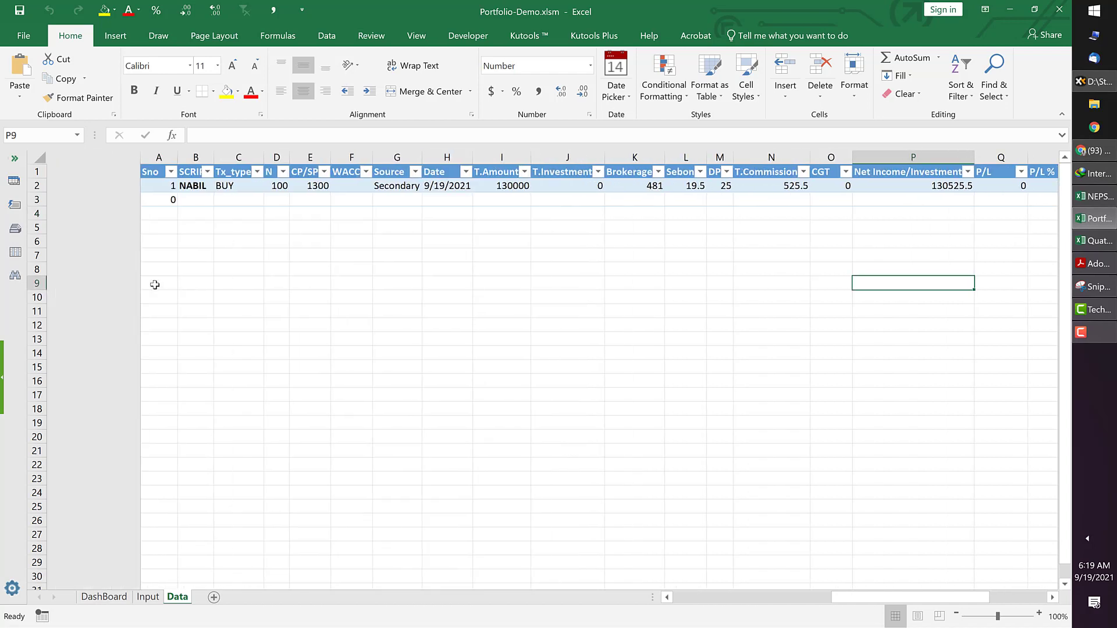
Step: Review the NABIL holding on the DashBoard sheet, in the Investment Summary and Company Wise Profile Distribution tables
left_click(115, 602)
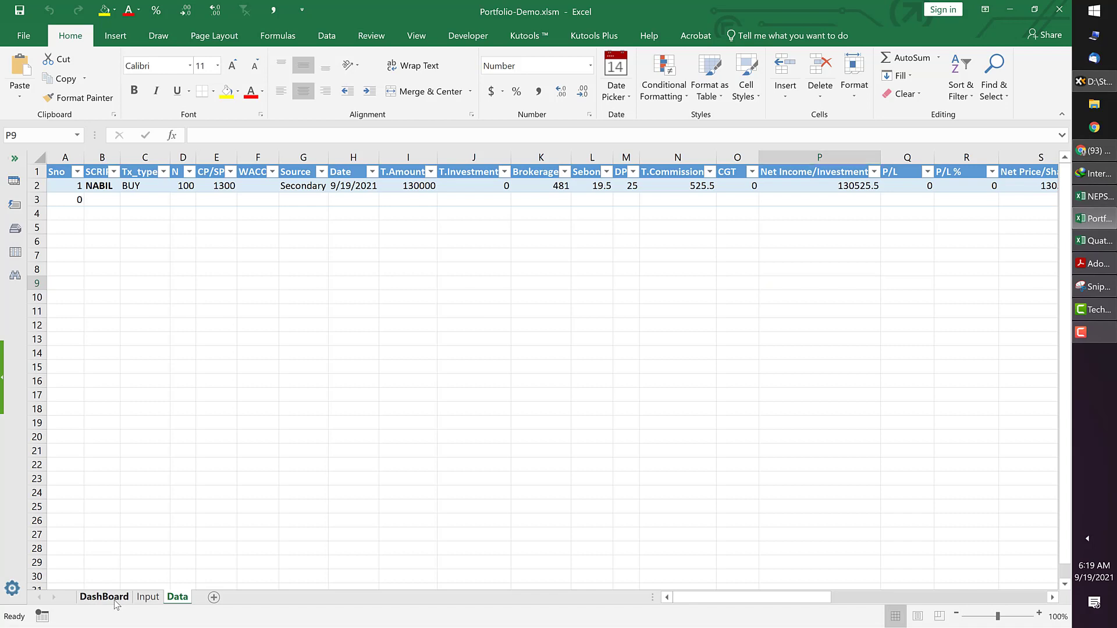
left_click(501, 455)
key("ctrl+b")
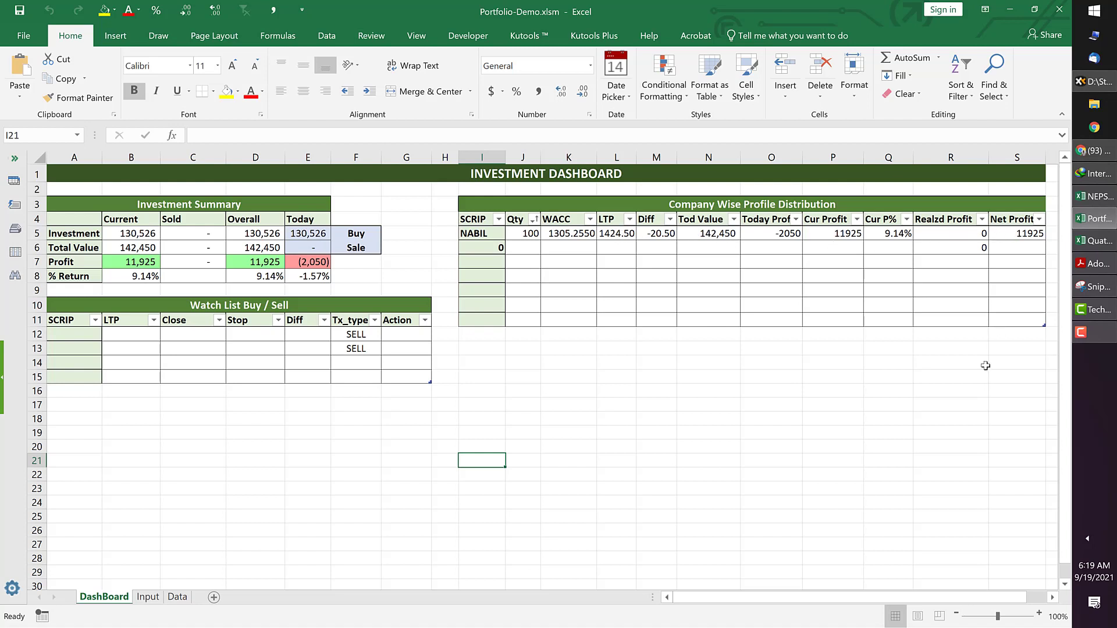
scroll(985, 365, "right", 2)
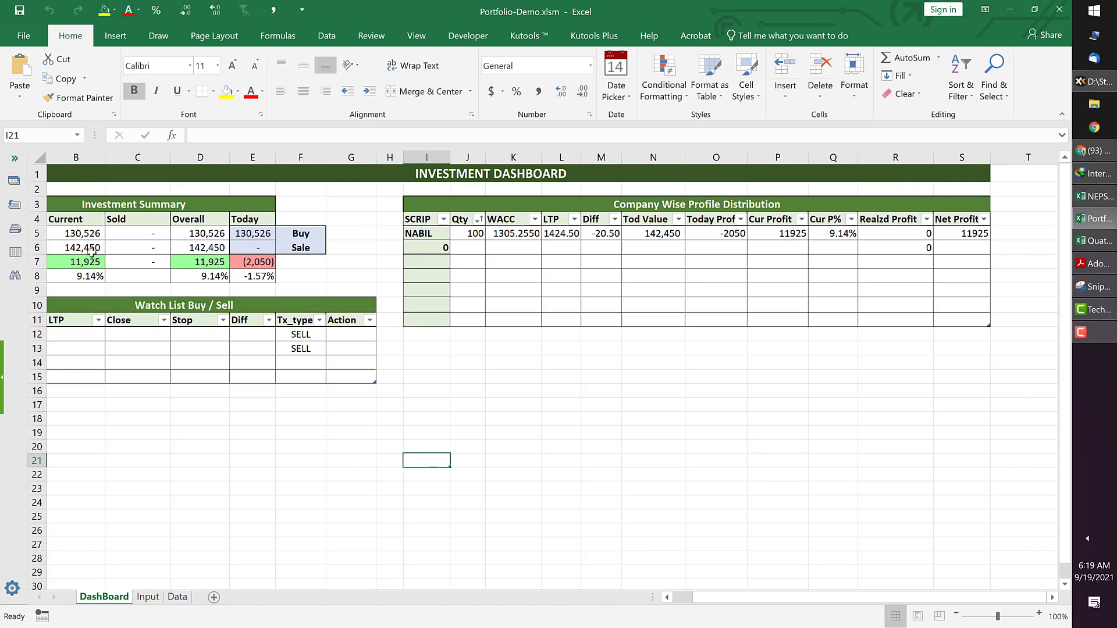
scroll(91, 252, "left", 1)
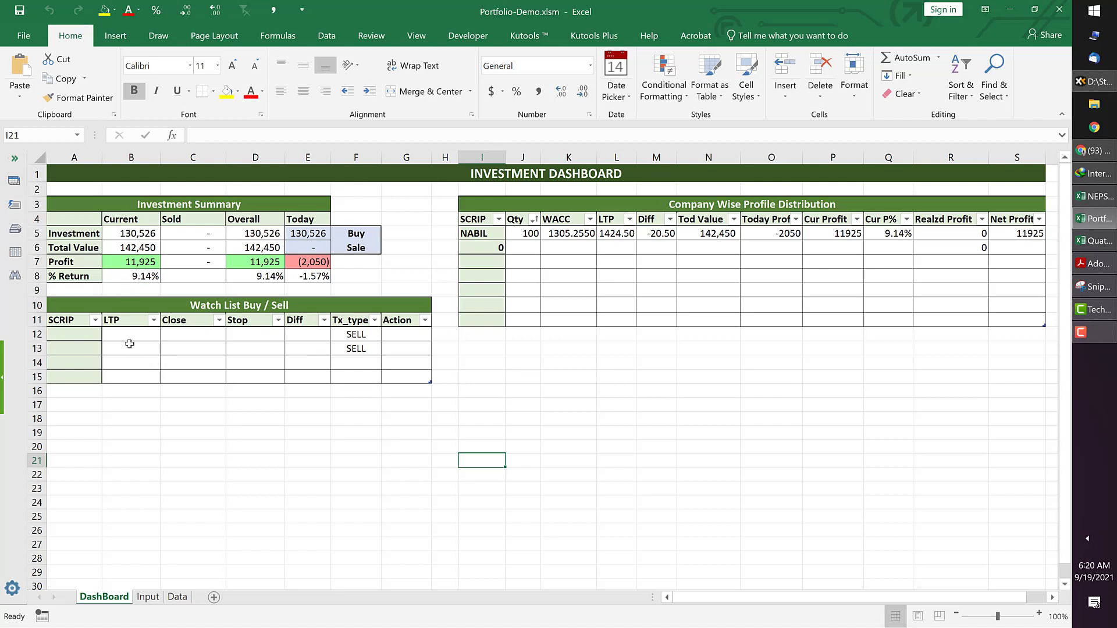
Step: Change the purchase entry on the Input sheet to scrip NLIC with a CP/SP of 1800
left_click(145, 598)
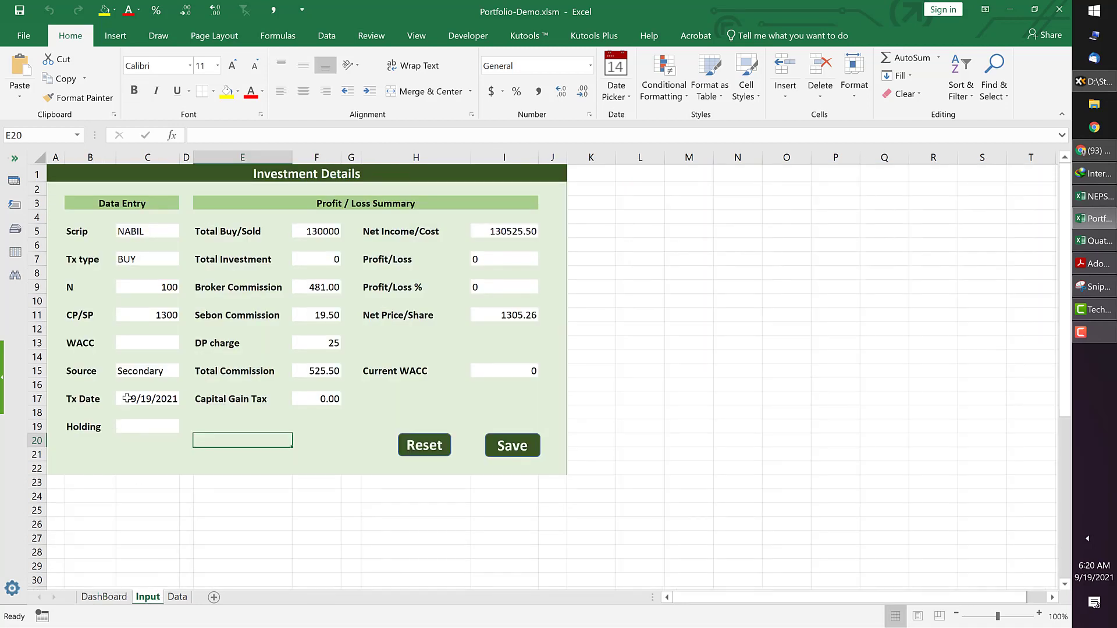
left_click(153, 231)
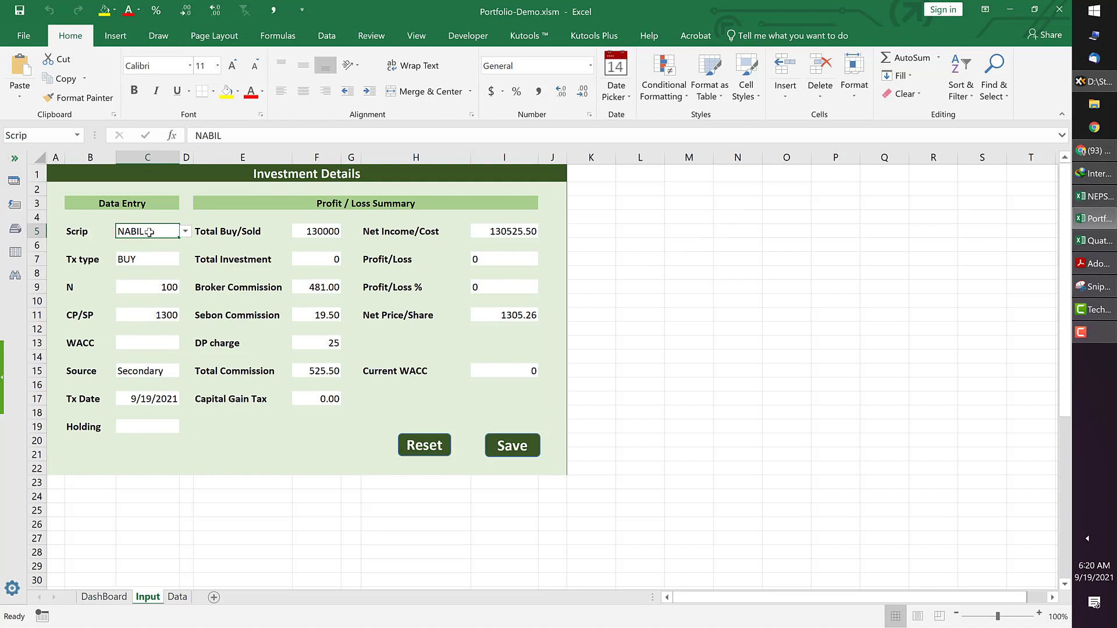
type("NLIC")
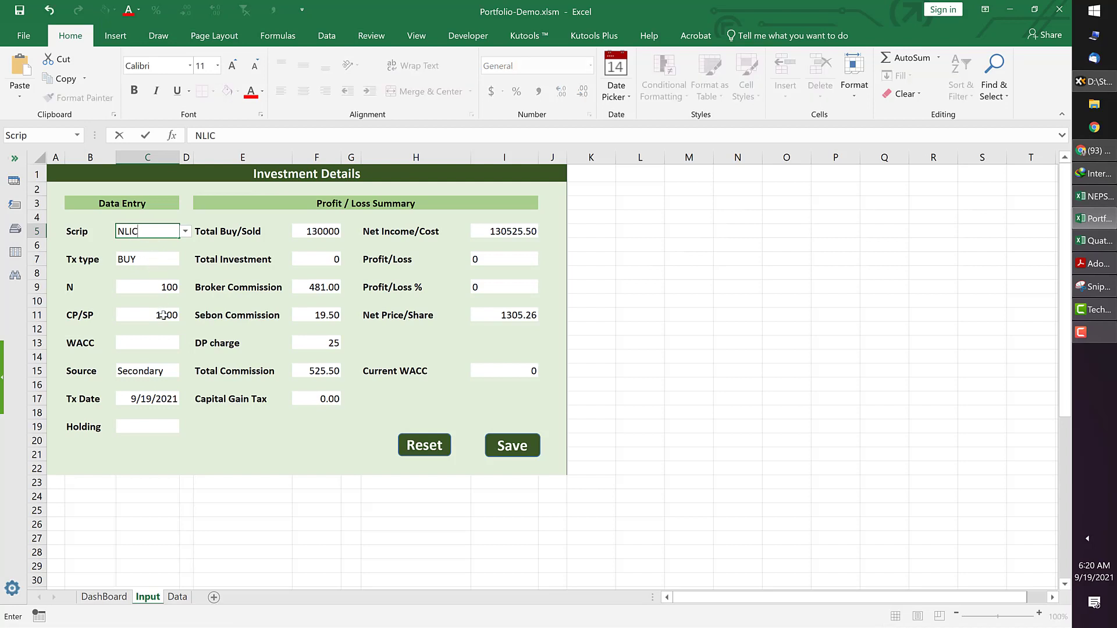
left_click(166, 317)
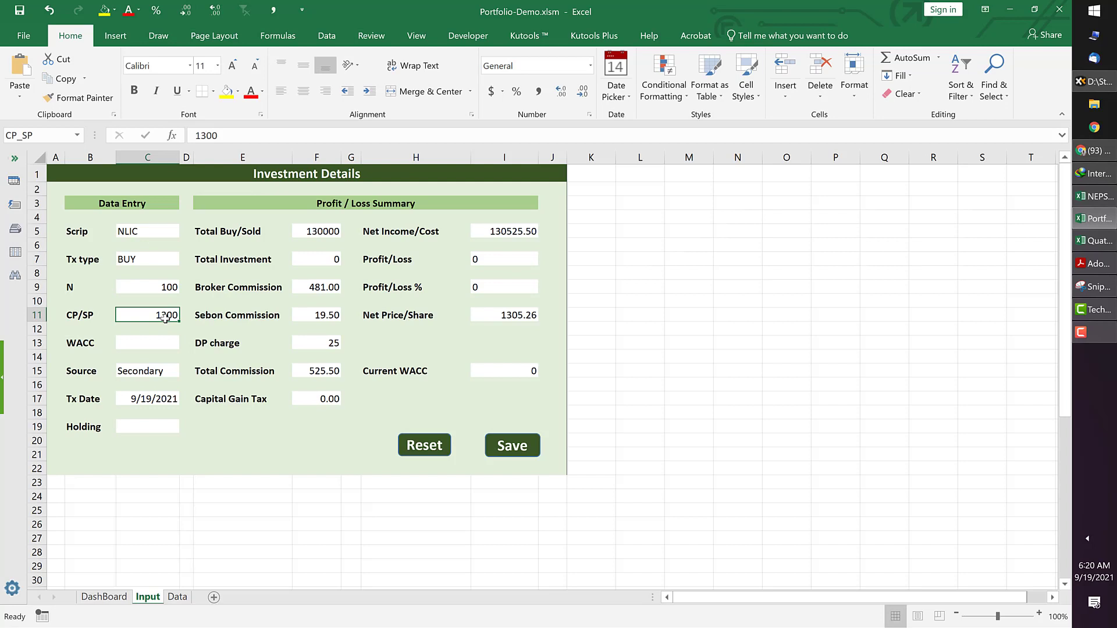
type("1800")
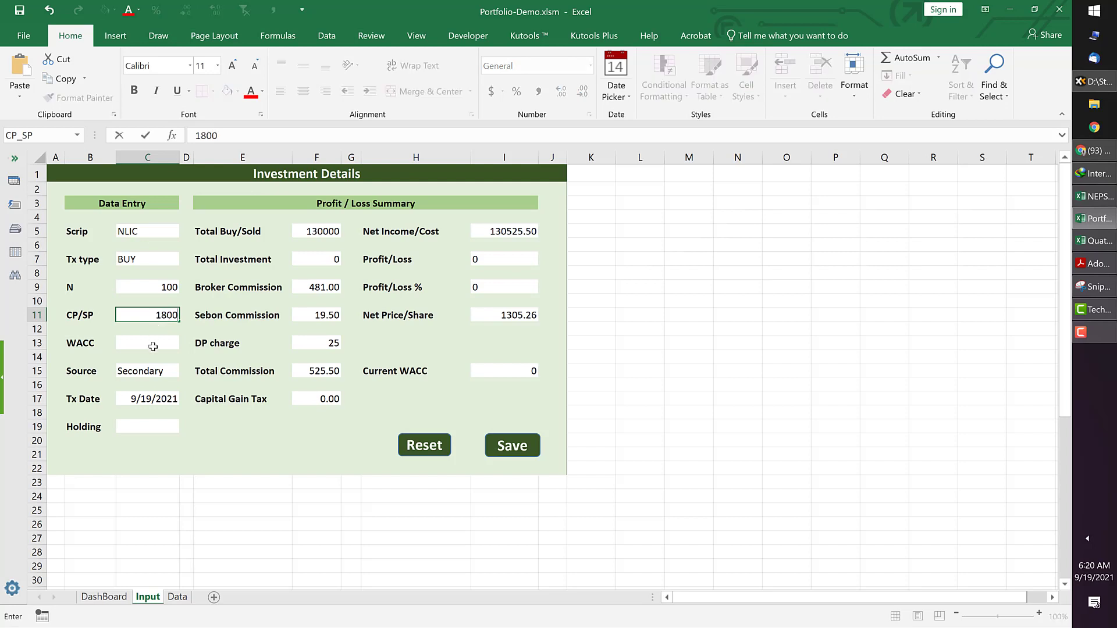
left_click(270, 451)
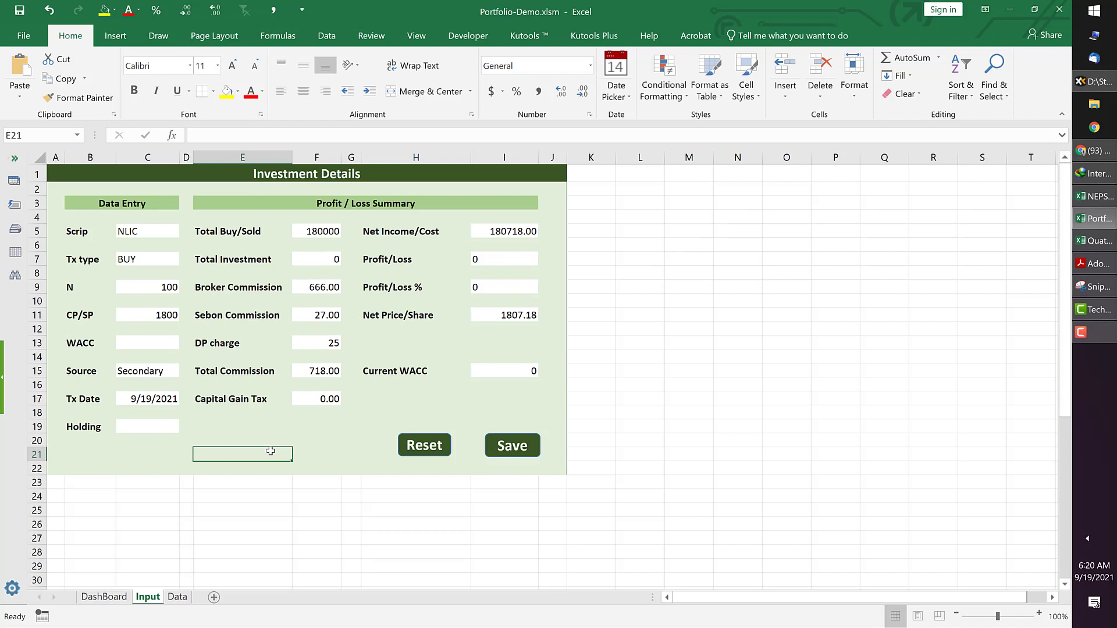
Step: Save the NLIC buy transaction from the form and confirm saving the data
left_click(508, 454)
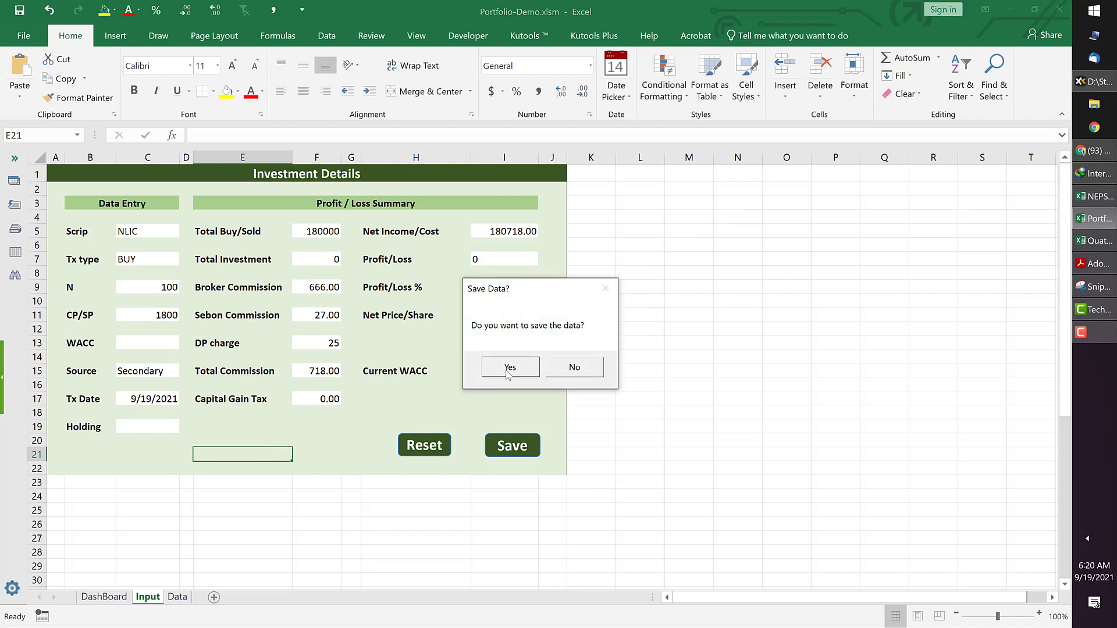
left_click(510, 367)
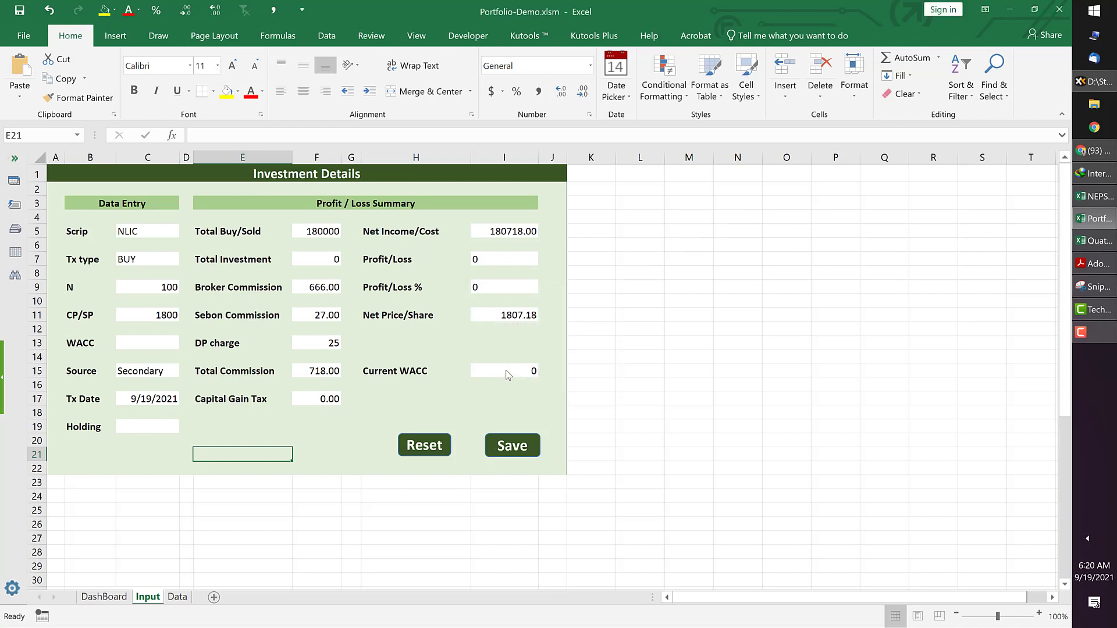
left_click(562, 372)
Step: Check the NLIC record on the Data sheet and review both holdings in the DashBoard tables
left_click(175, 602)
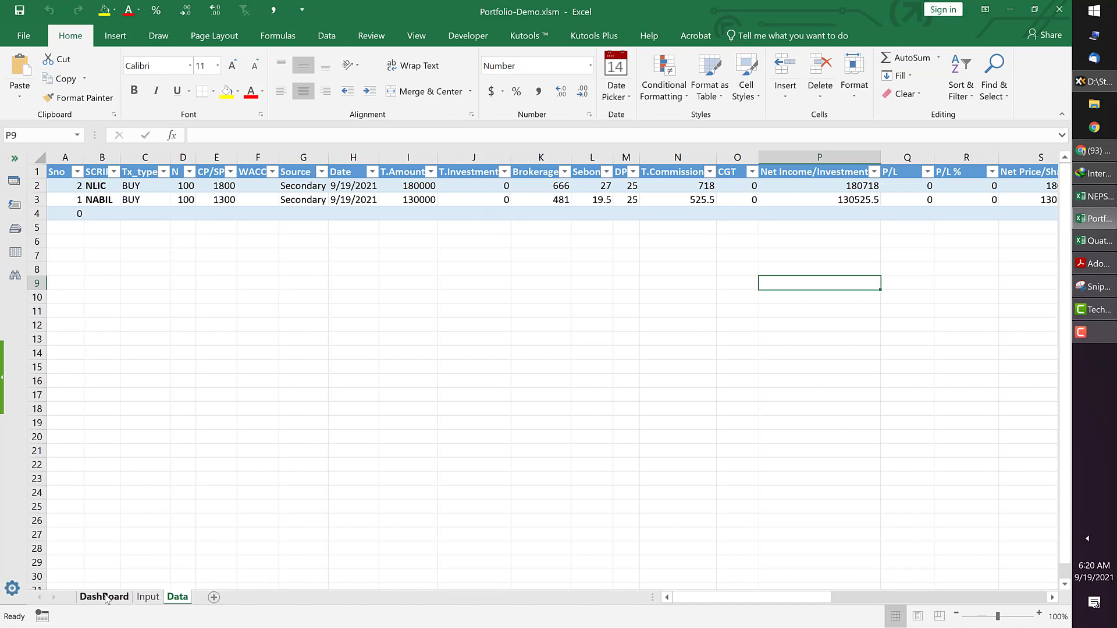
left_click(104, 598)
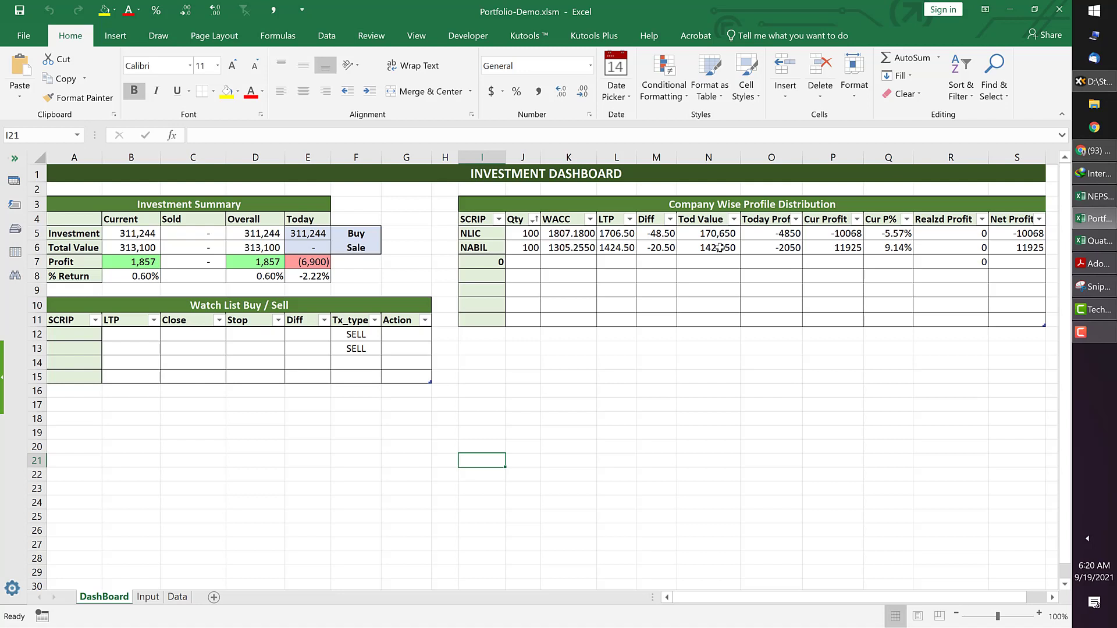
scroll(719, 248, "right", 1)
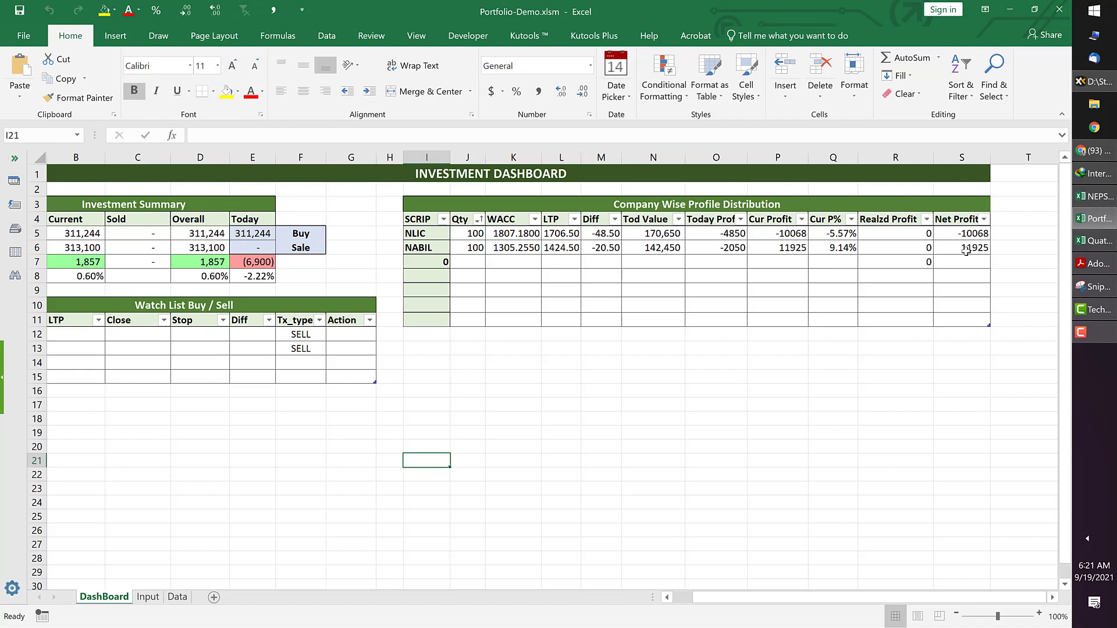
scroll(174, 321, "left", 1)
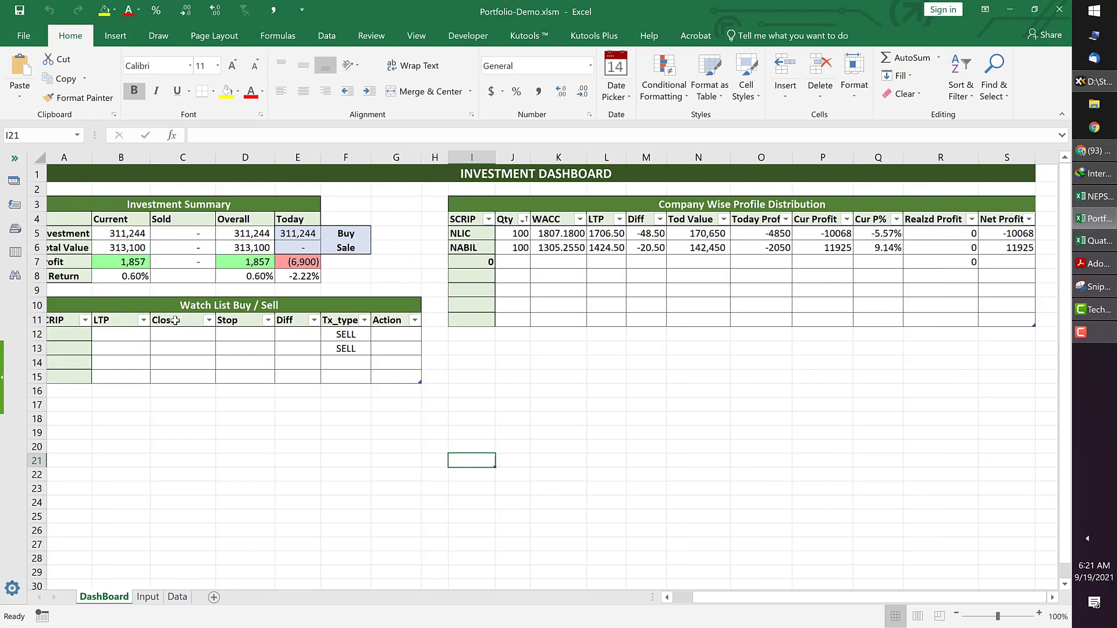
scroll(175, 321, "left", 1)
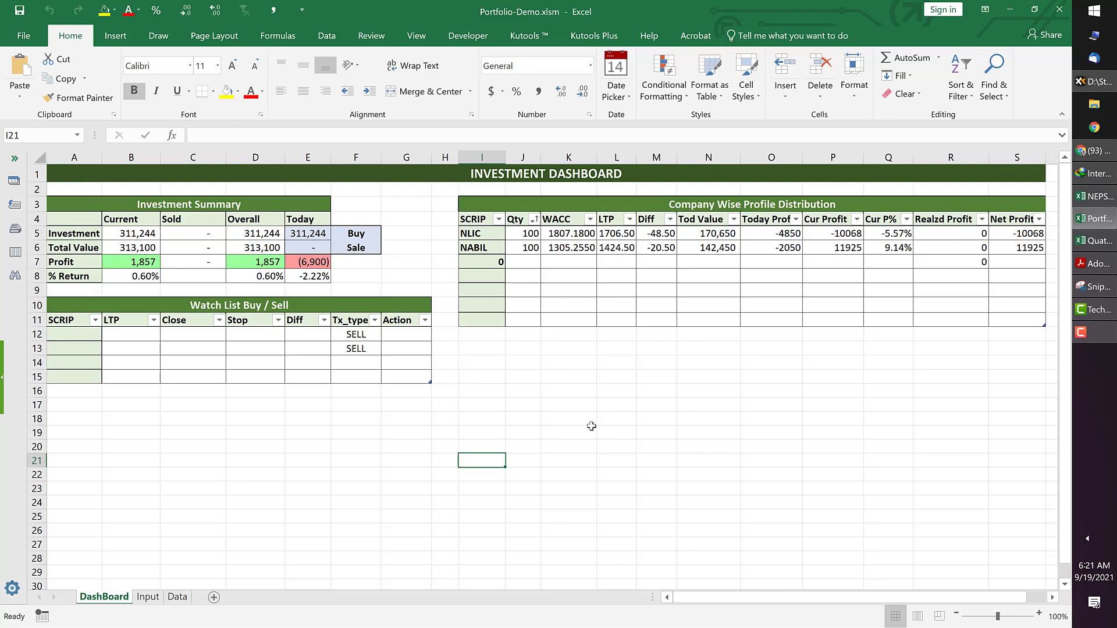
Step: Start a sale entry on the Input sheet with scrip NABIL and Tx type SELL
left_click(148, 597)
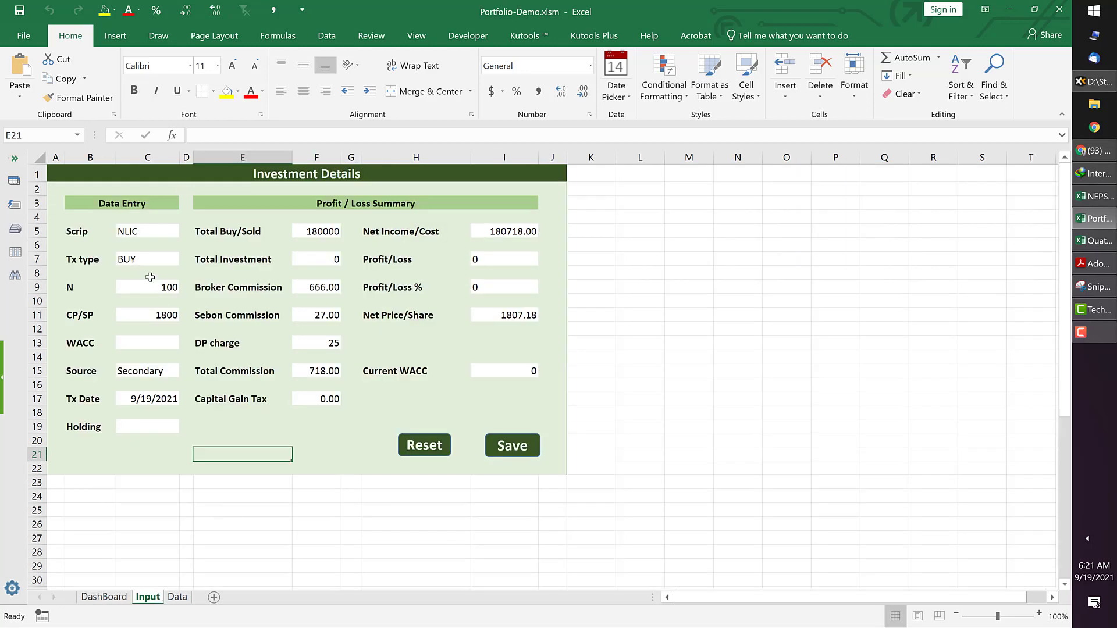
left_click(165, 231)
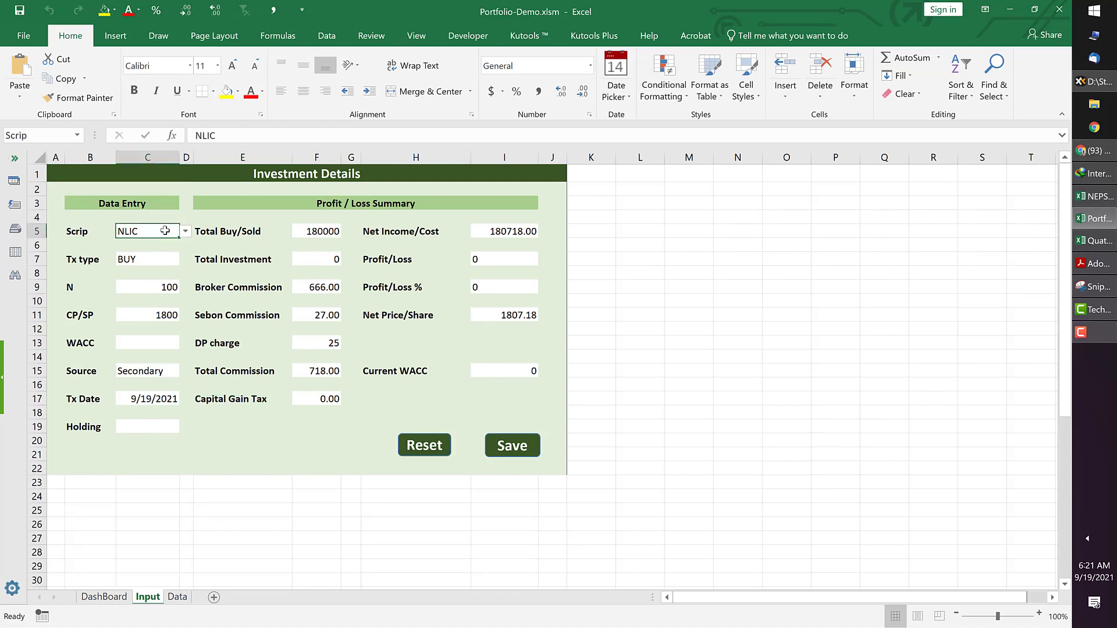
type("NABI")
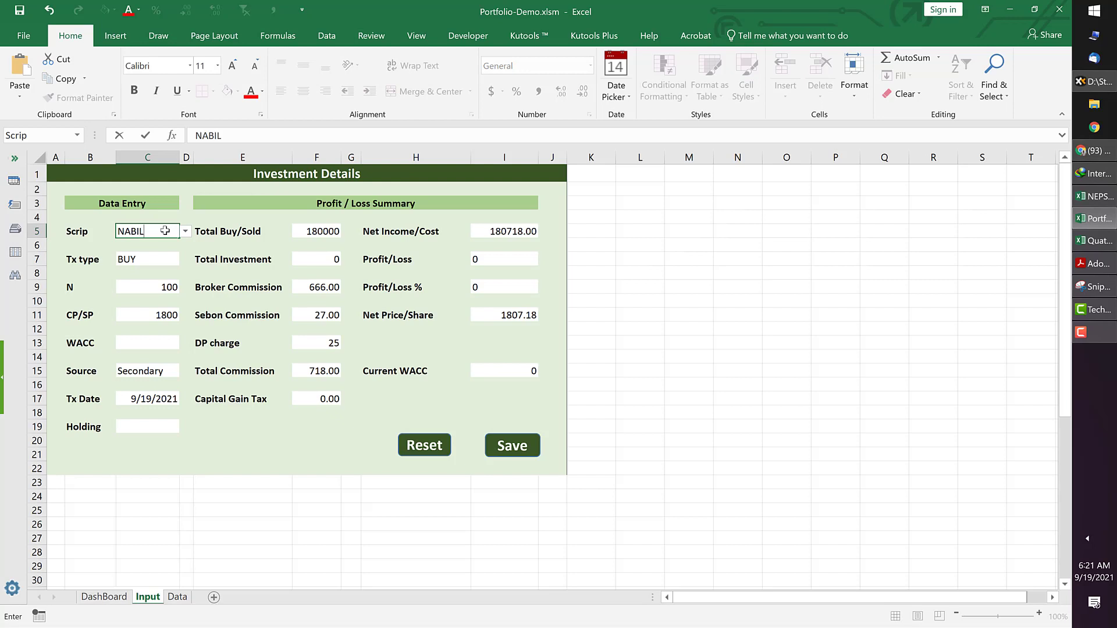
left_click(143, 263)
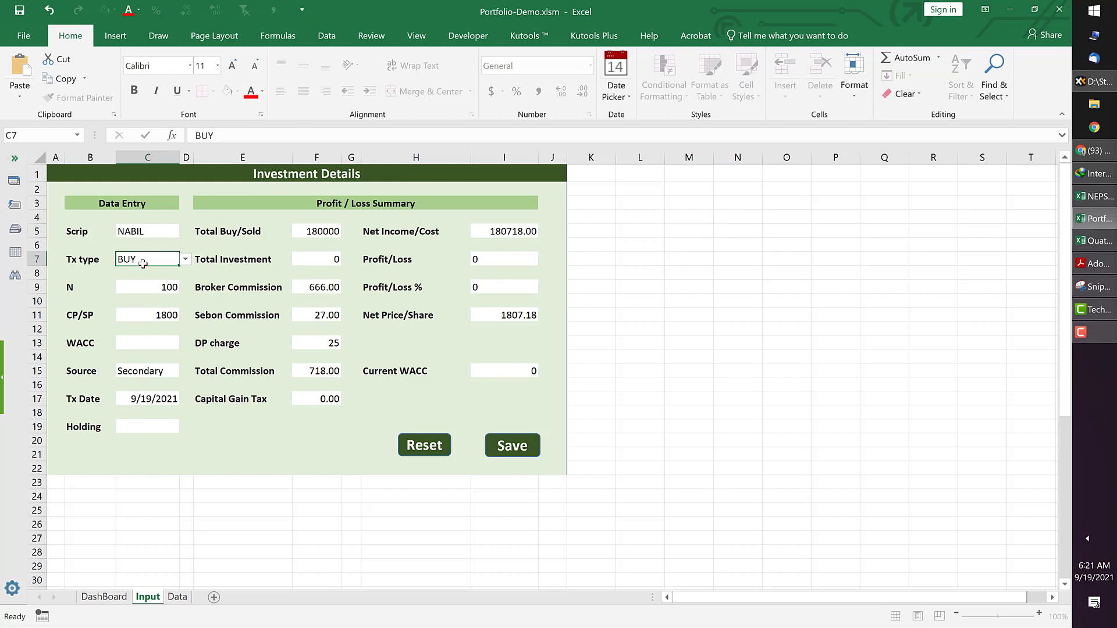
left_click(185, 262)
left_click(162, 274)
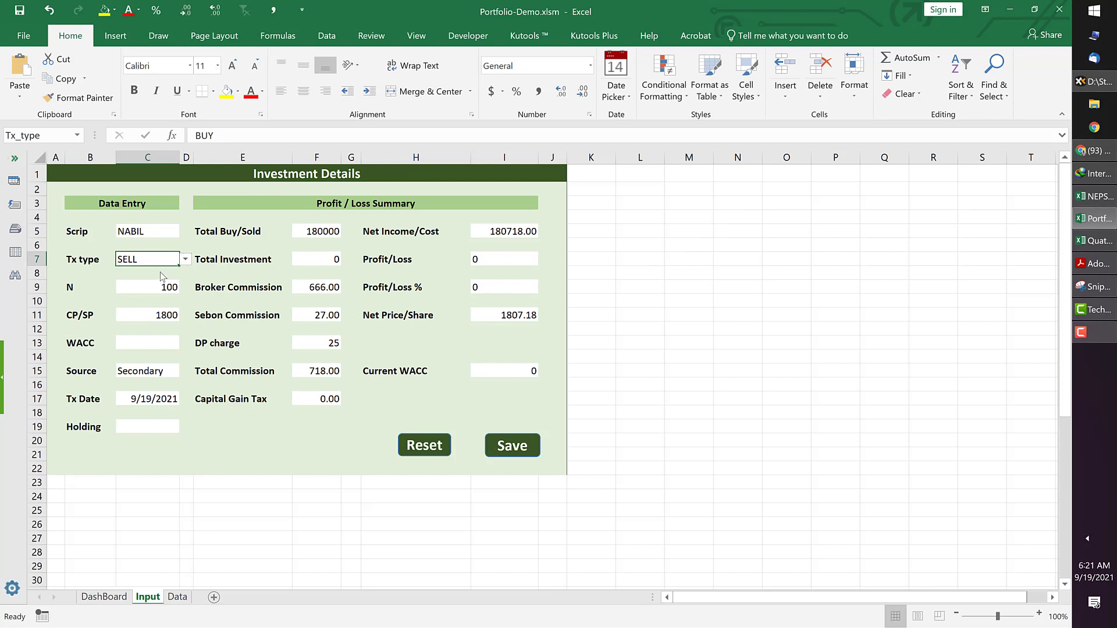
Step: Set the NABIL sale's quantity N to 50 and its CP/SP to 1900
left_click(158, 289)
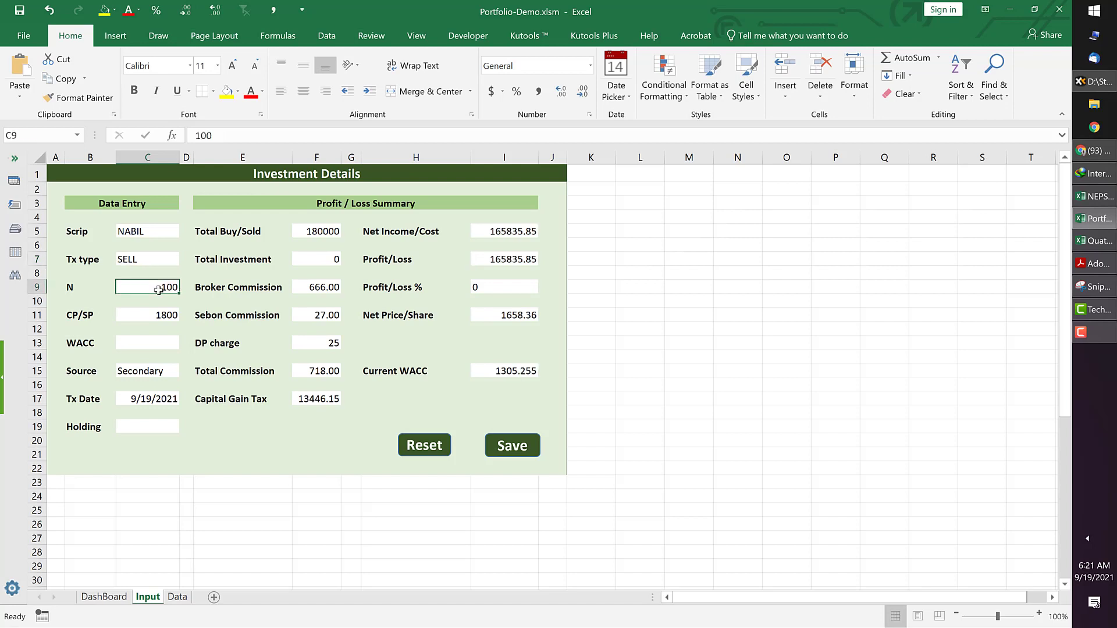
type("50")
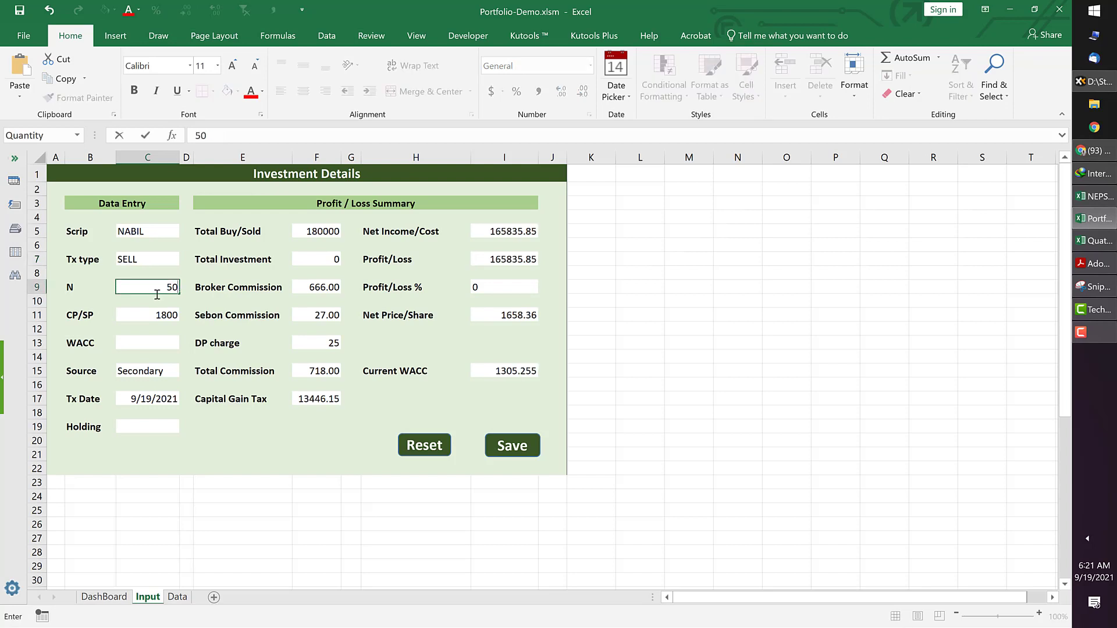
left_click(162, 317)
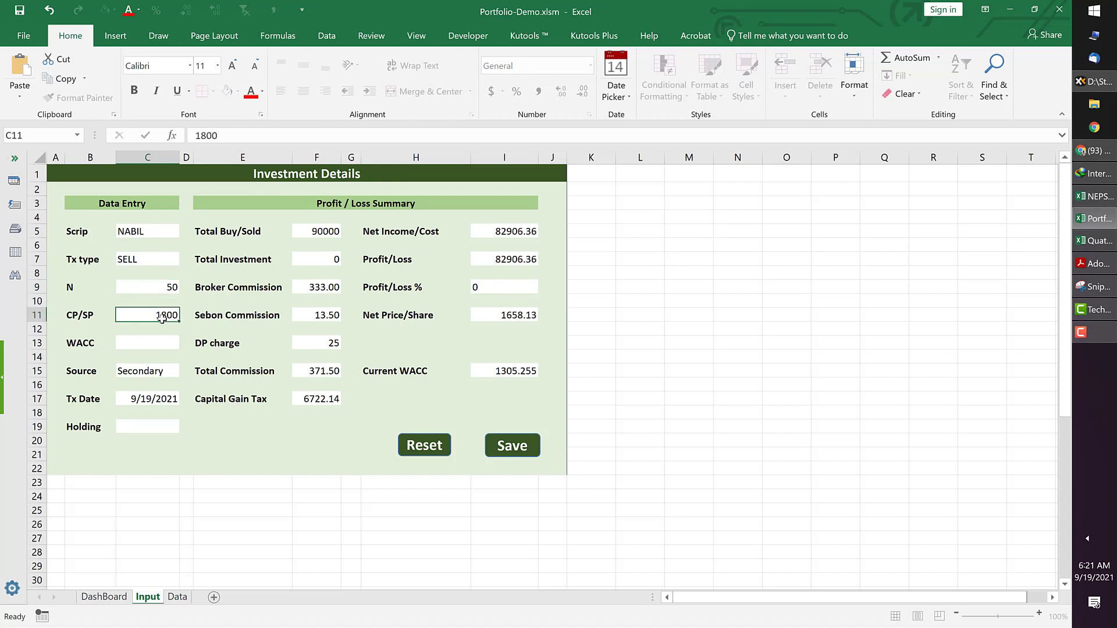
type("1900")
Step: Enter 1305.255 as the WACC of the NABIL sale, matching the form's Current WACC
left_click(168, 345)
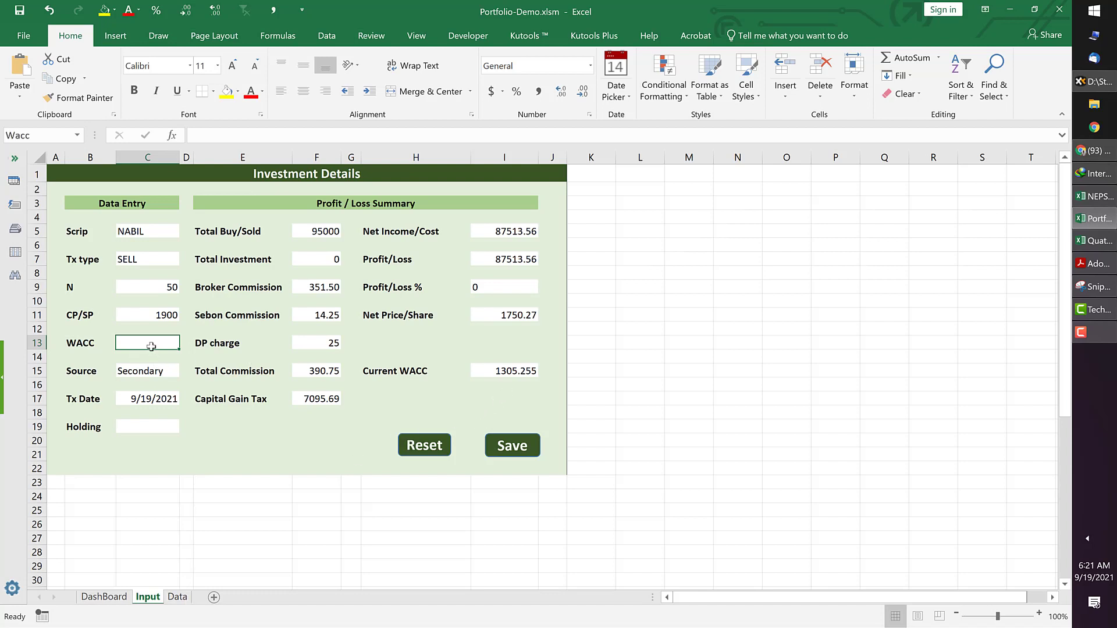
type("13")
type("0")
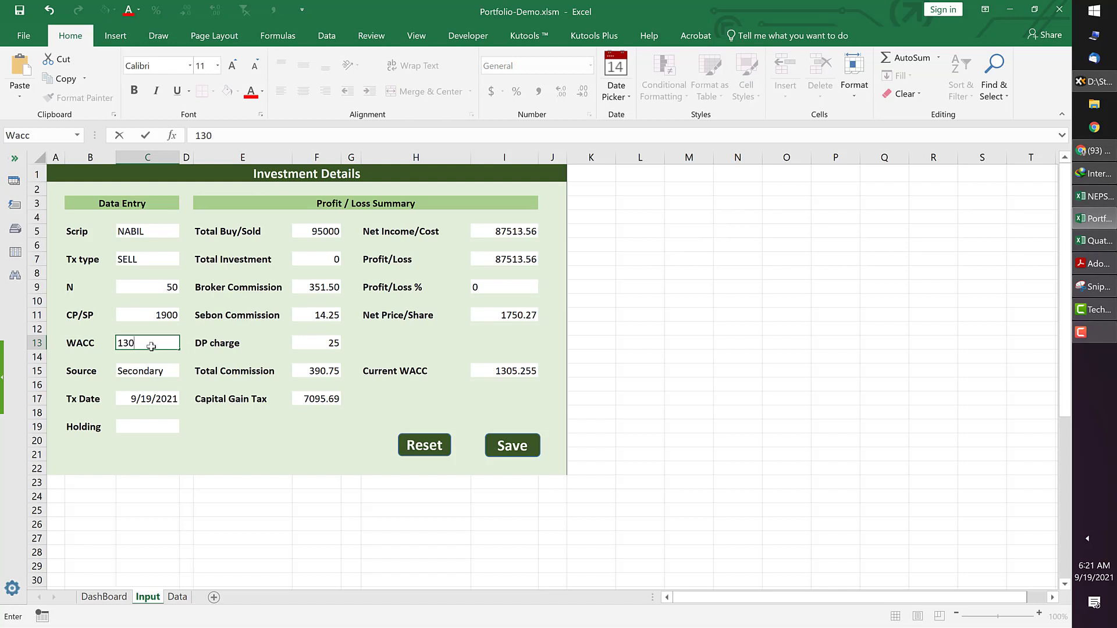
type("5.255")
left_click(206, 444)
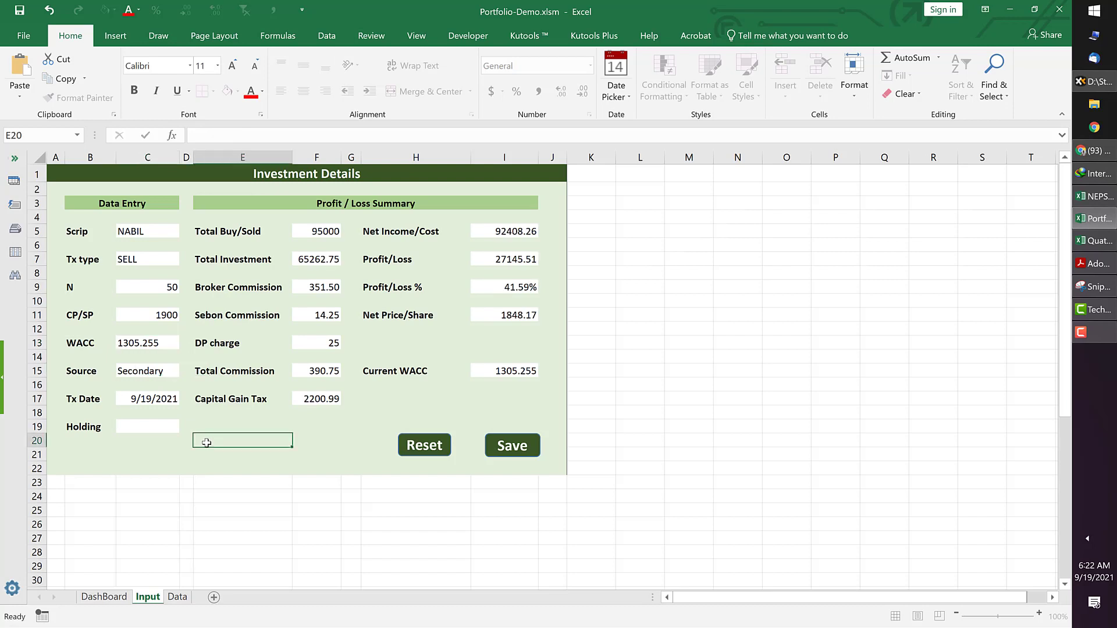
Step: Set the Holding of the NABIL sale to Short
left_click(163, 427)
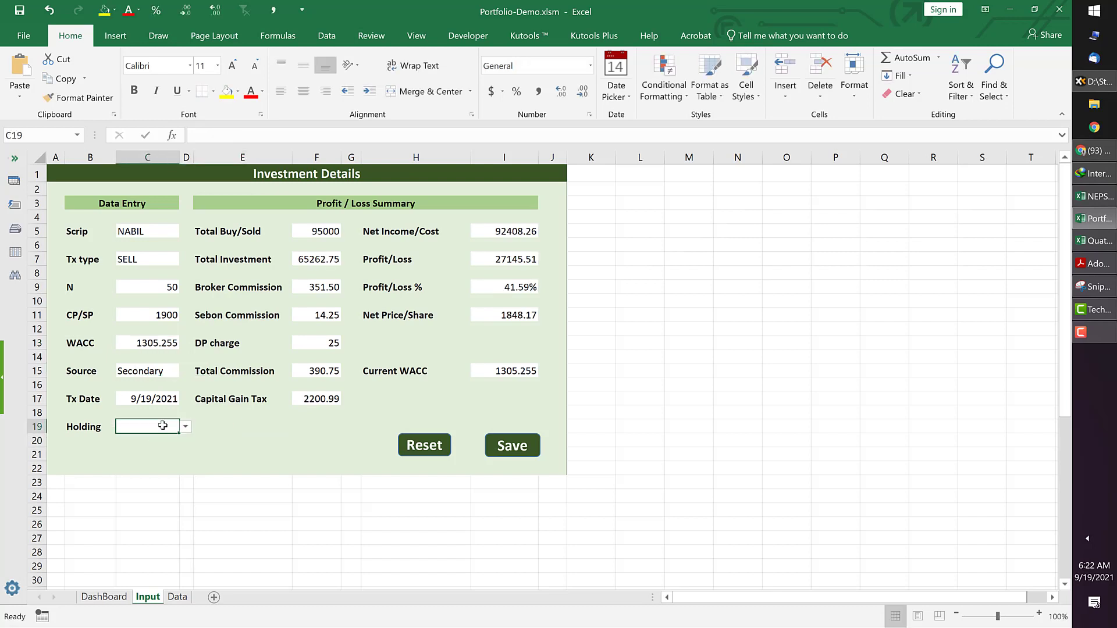
left_click(186, 428)
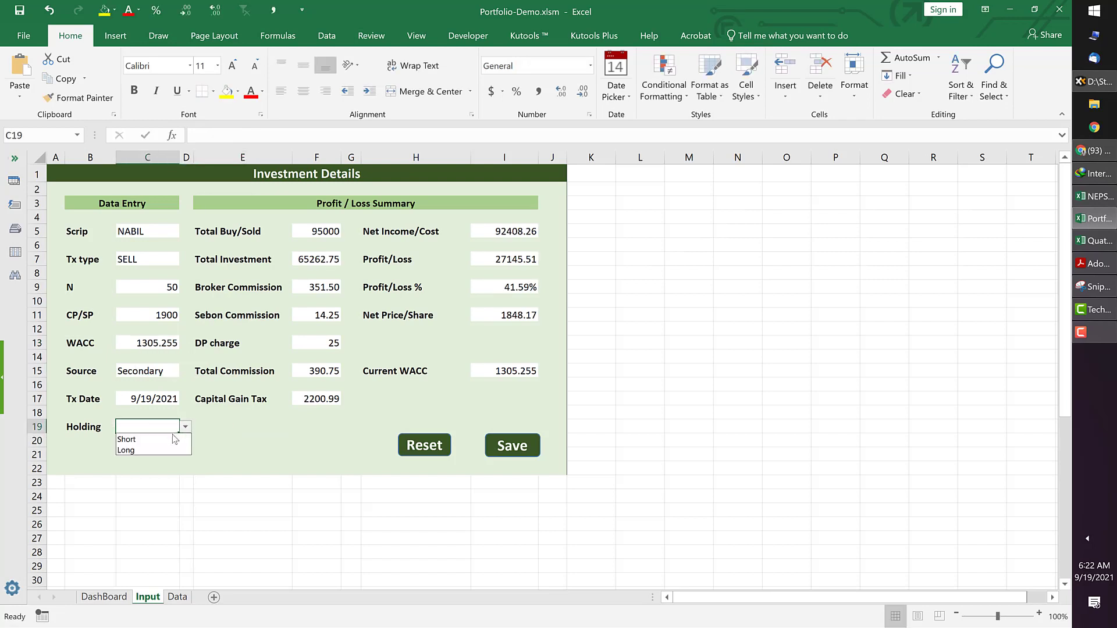
left_click(167, 437)
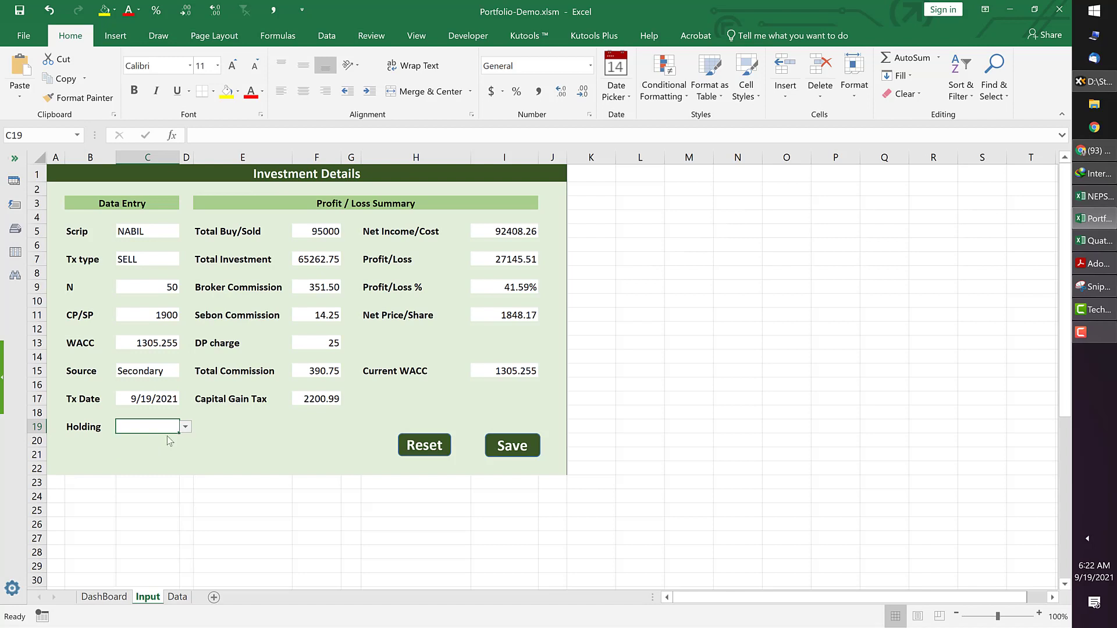
left_click(240, 440)
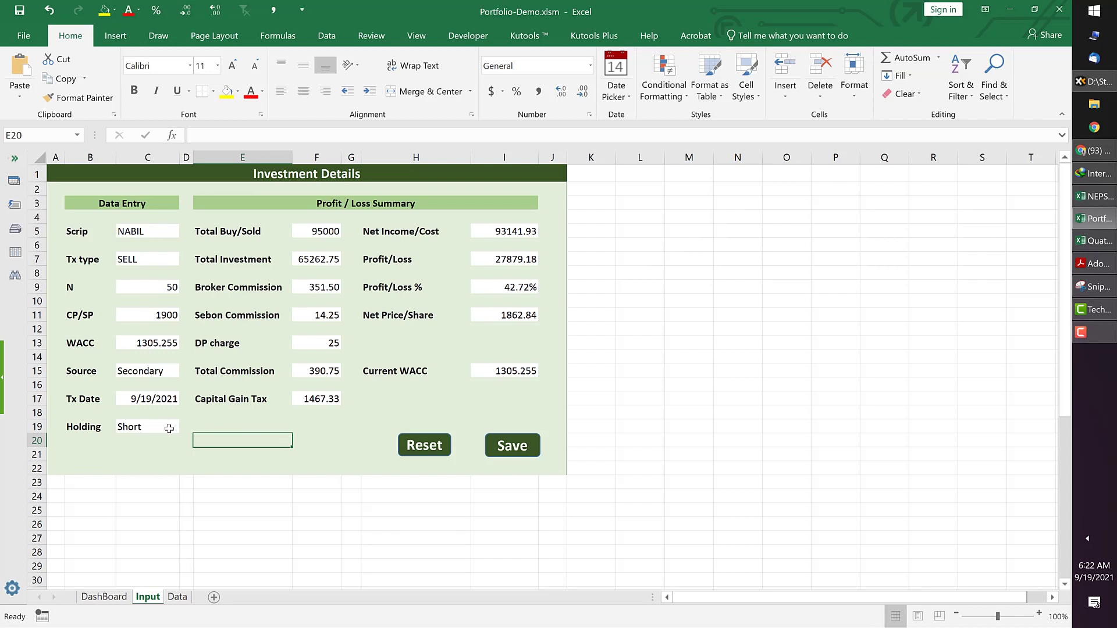
left_click(312, 454)
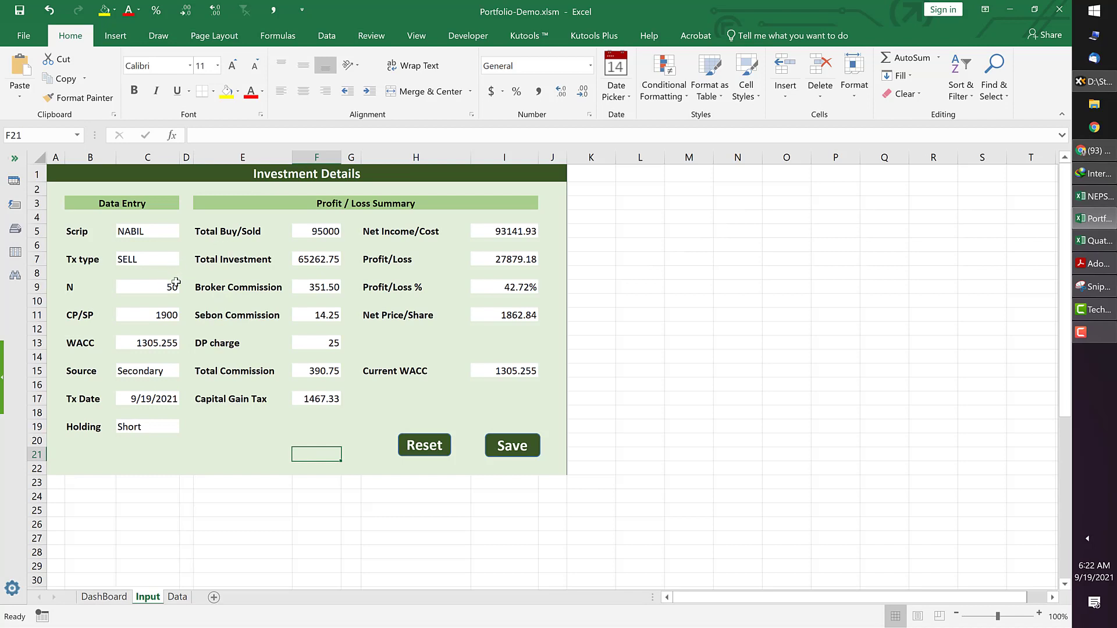
Step: Set the CP/SP of the NABIL sale to 1350
left_click(165, 316)
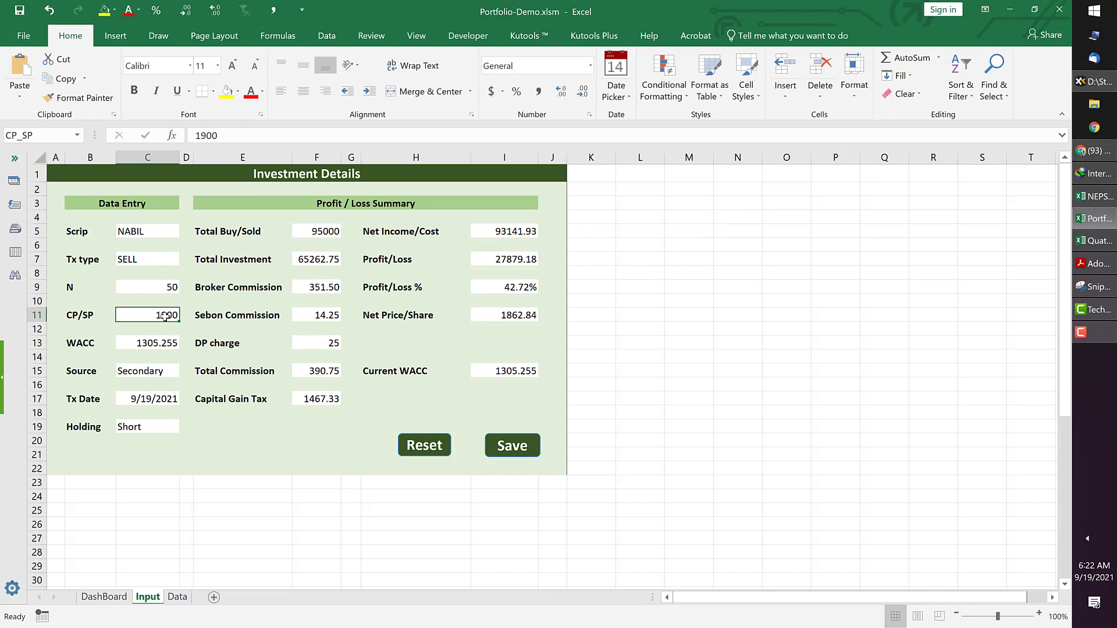
type("1350")
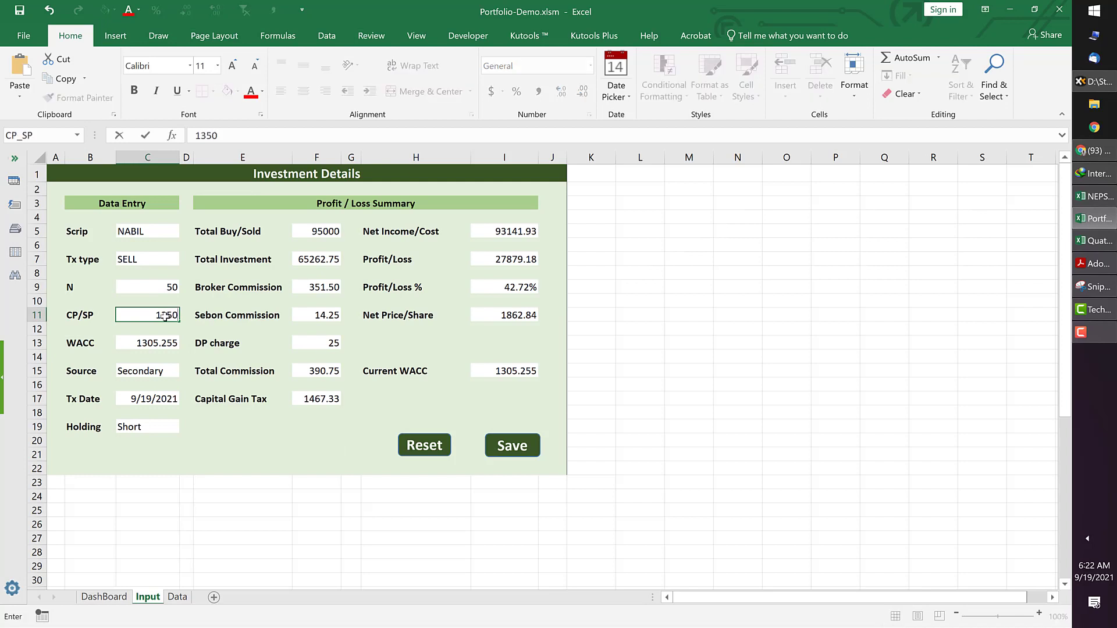
left_click(231, 417)
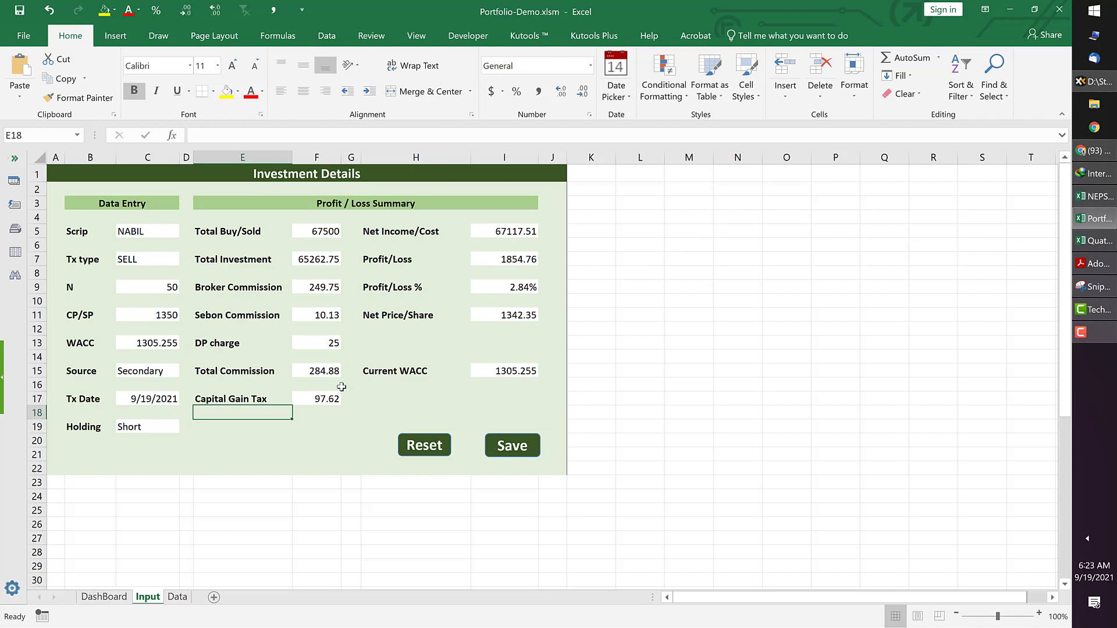
Step: Check the sale's Net Price/Share, save the NABIL sale from the input form and confirm the save
left_click(508, 317)
left_click(450, 384)
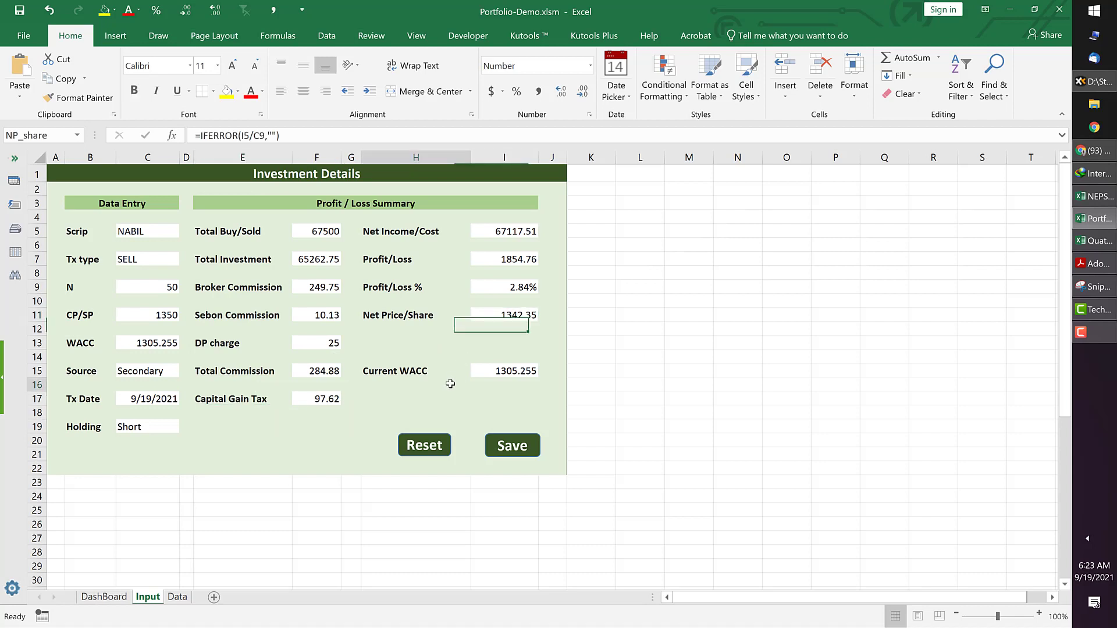
left_click(512, 446)
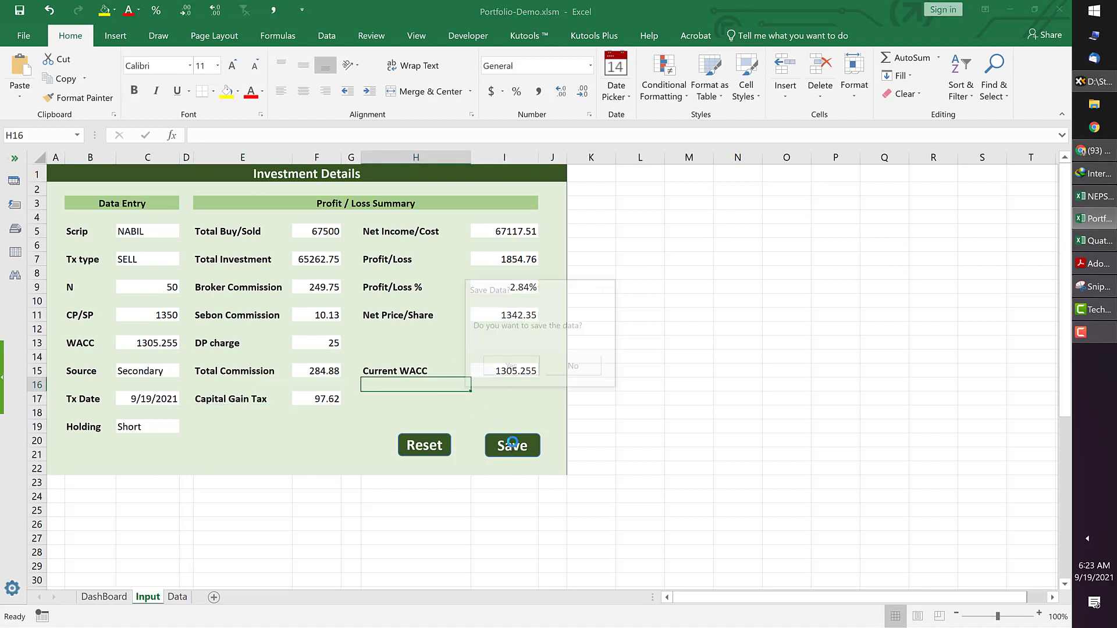
left_click(509, 365)
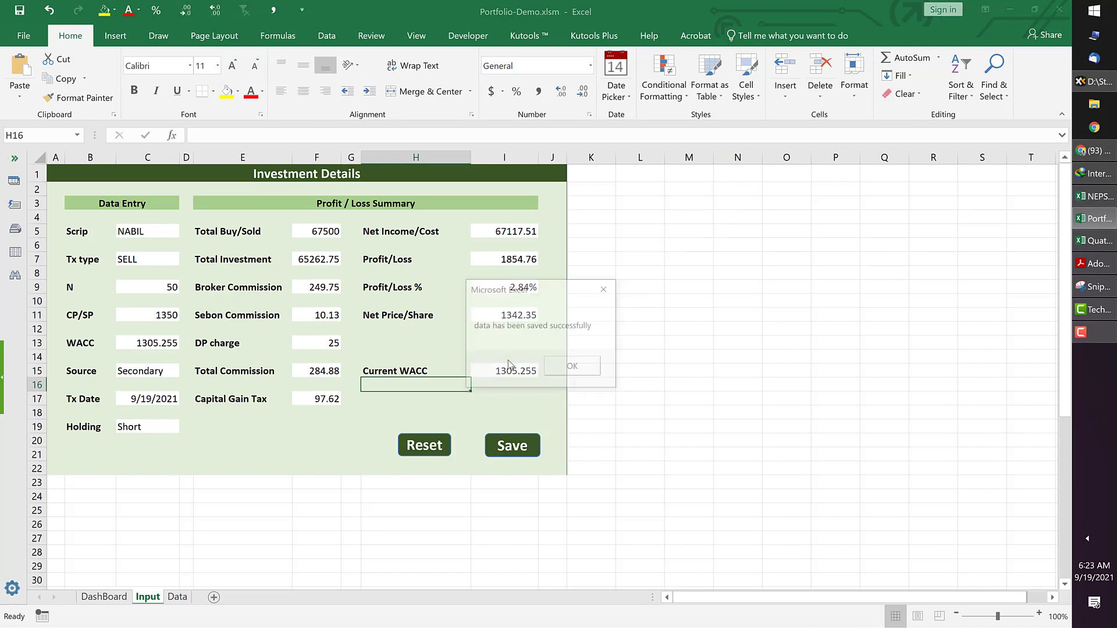
left_click(574, 368)
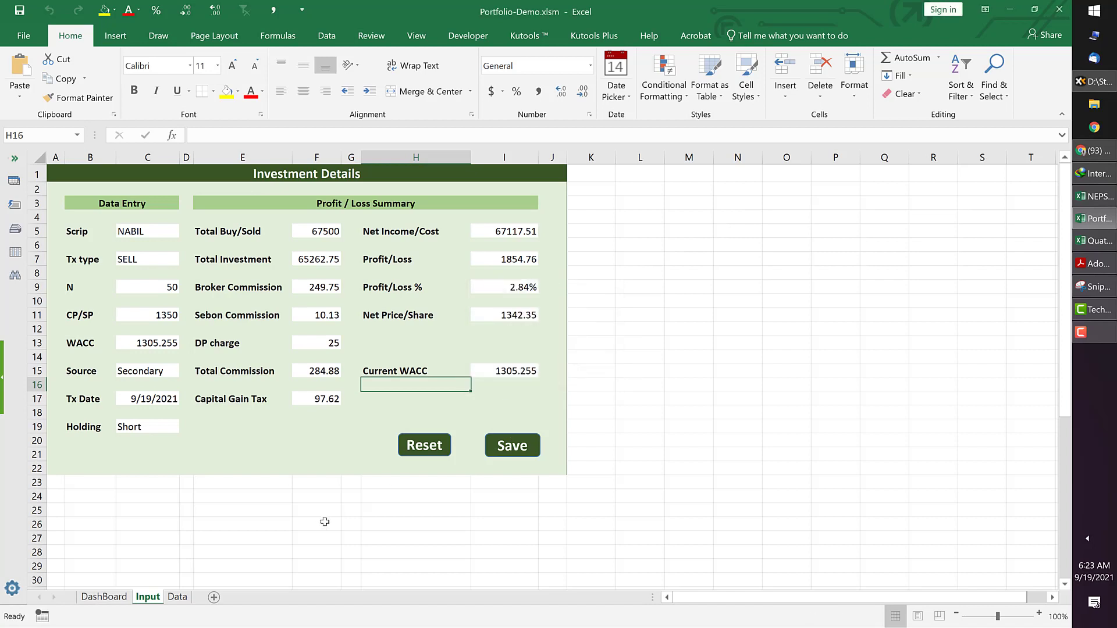
Step: Review the recorded sale on the Data sheet, and NABIL's remaining quantity and WACC on the DashBoard sheet
left_click(178, 598)
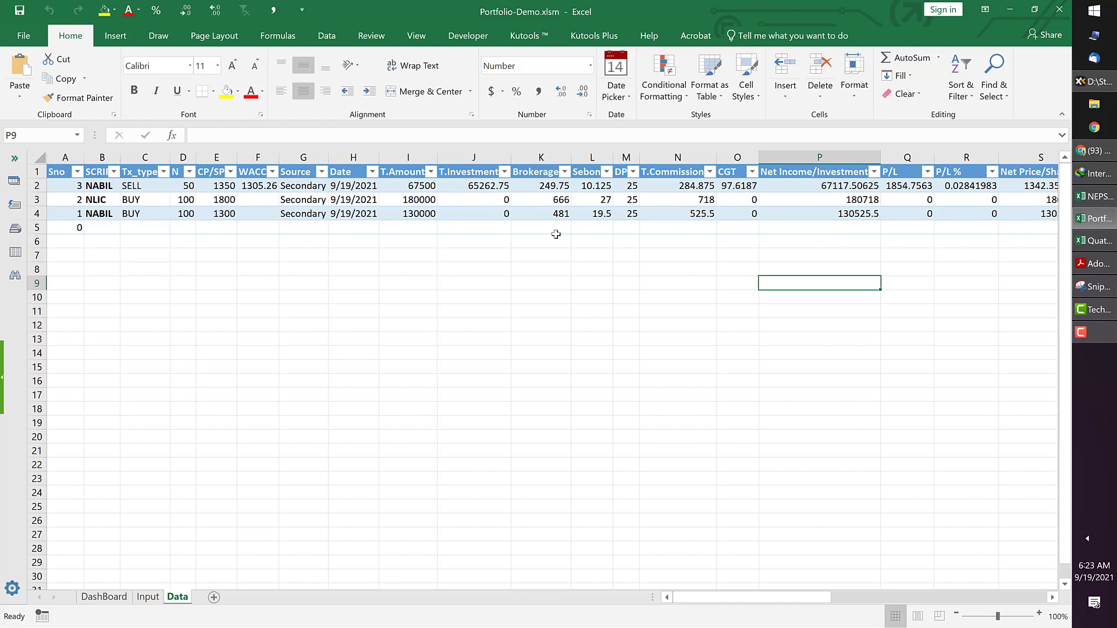
left_click(106, 597)
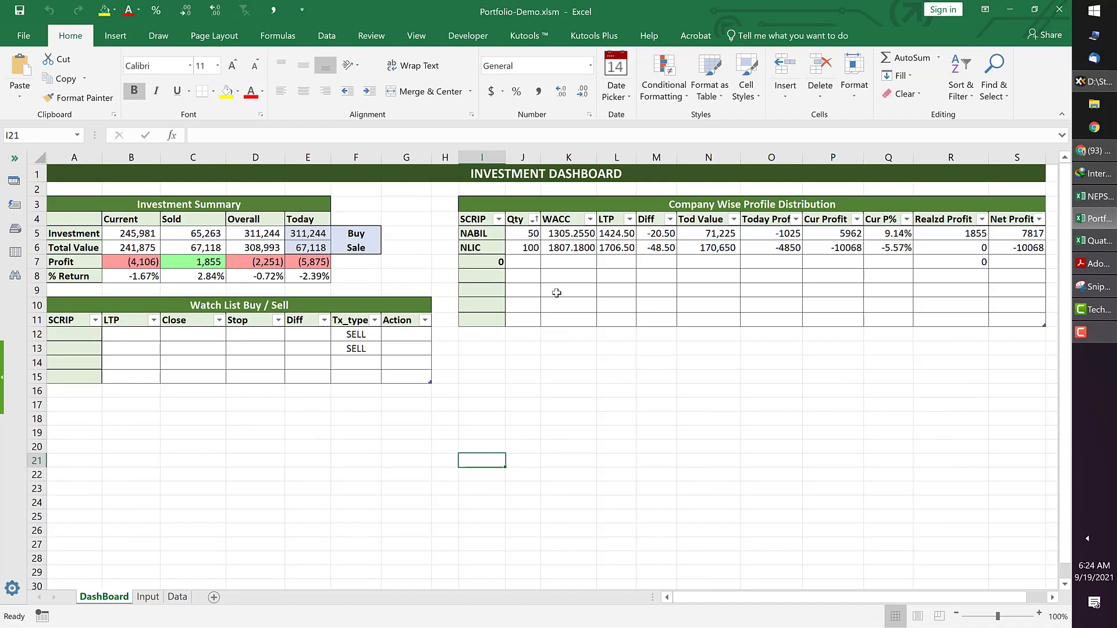
left_click(470, 233)
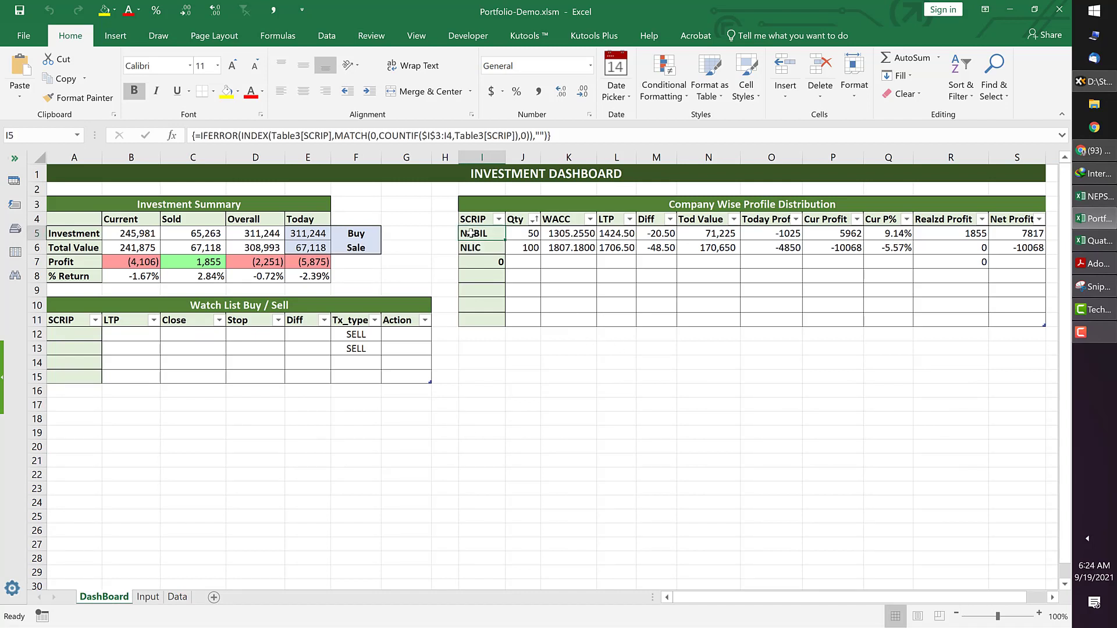
left_click(519, 233)
left_click(544, 409)
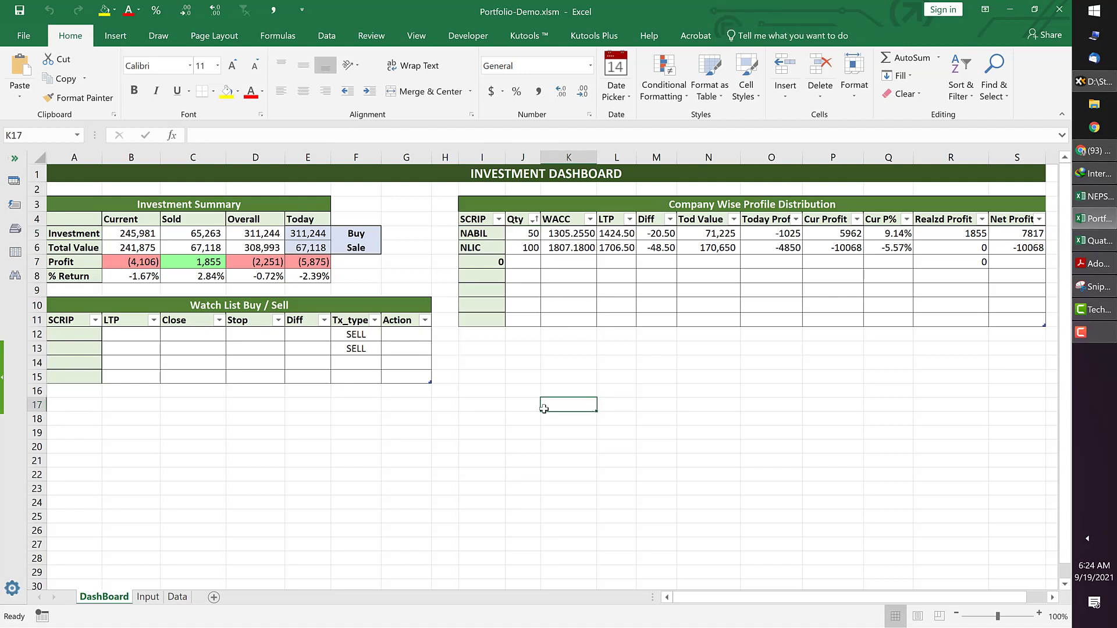
left_click(561, 237)
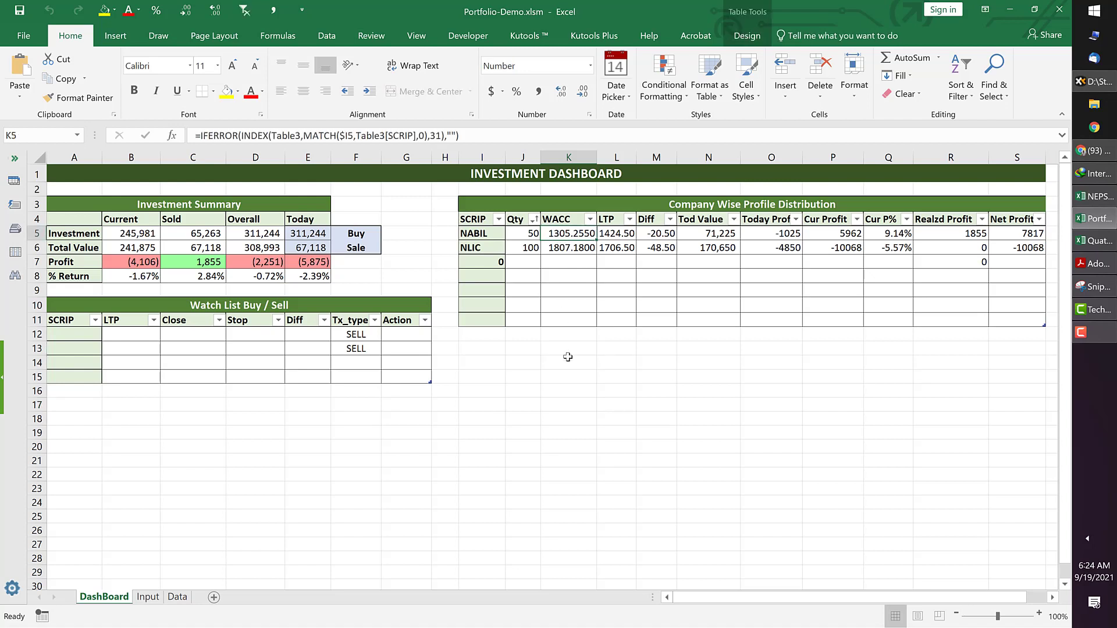
Step: Examine NABIL's current, realized and net profit in the Company Wise Profile Distribution table, checking against the sale on the Input sheet
scroll(567, 357, "right", 3)
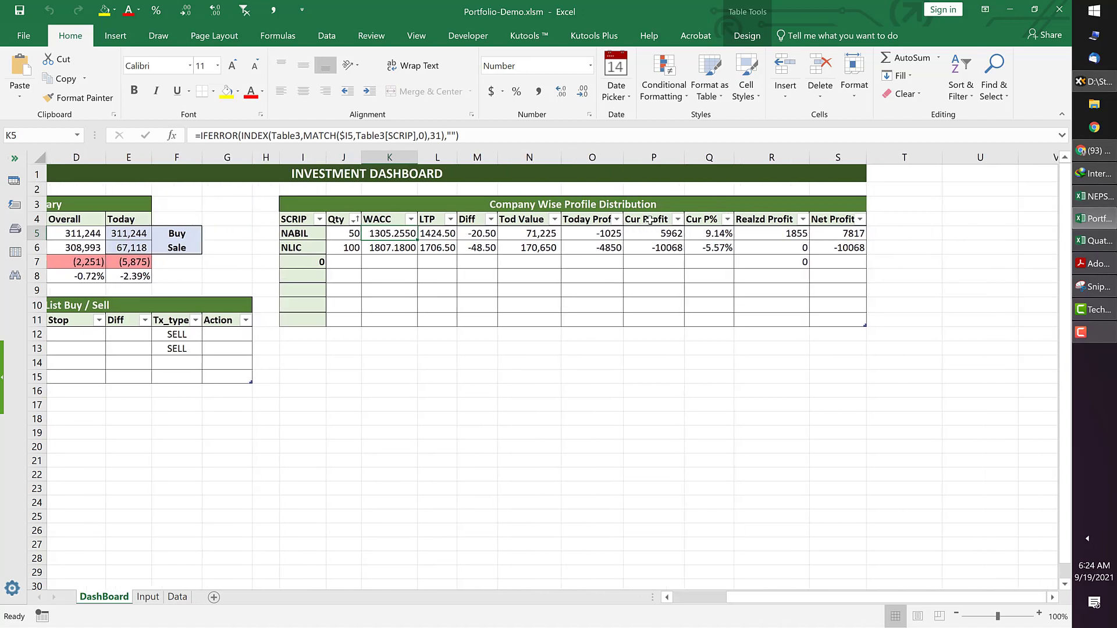
left_click(661, 235)
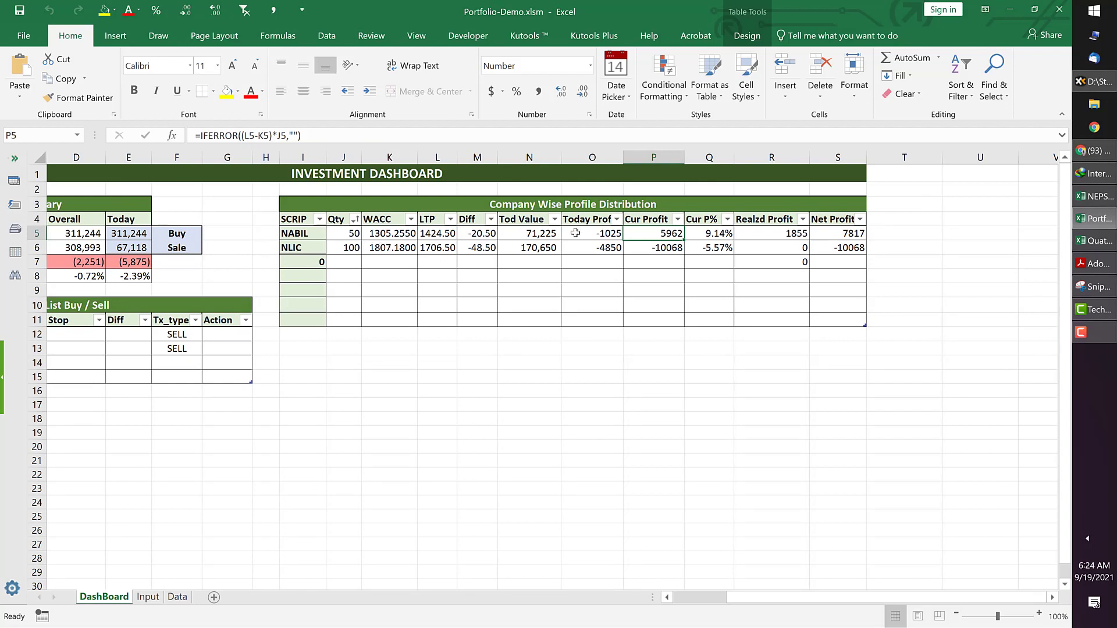
left_click(776, 233)
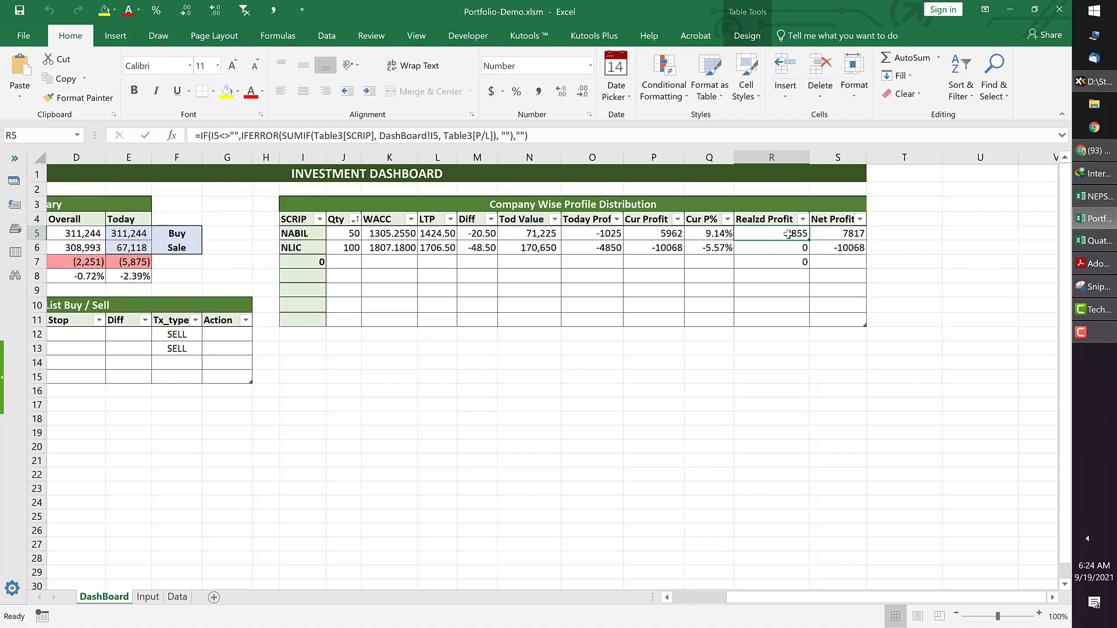
left_click(153, 598)
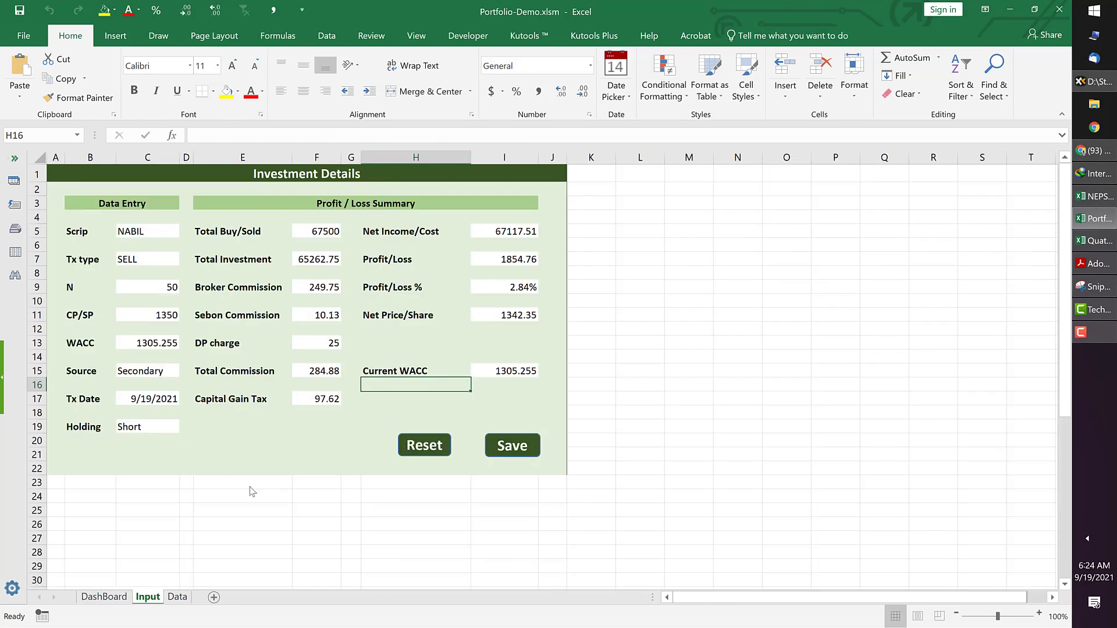
left_click(110, 599)
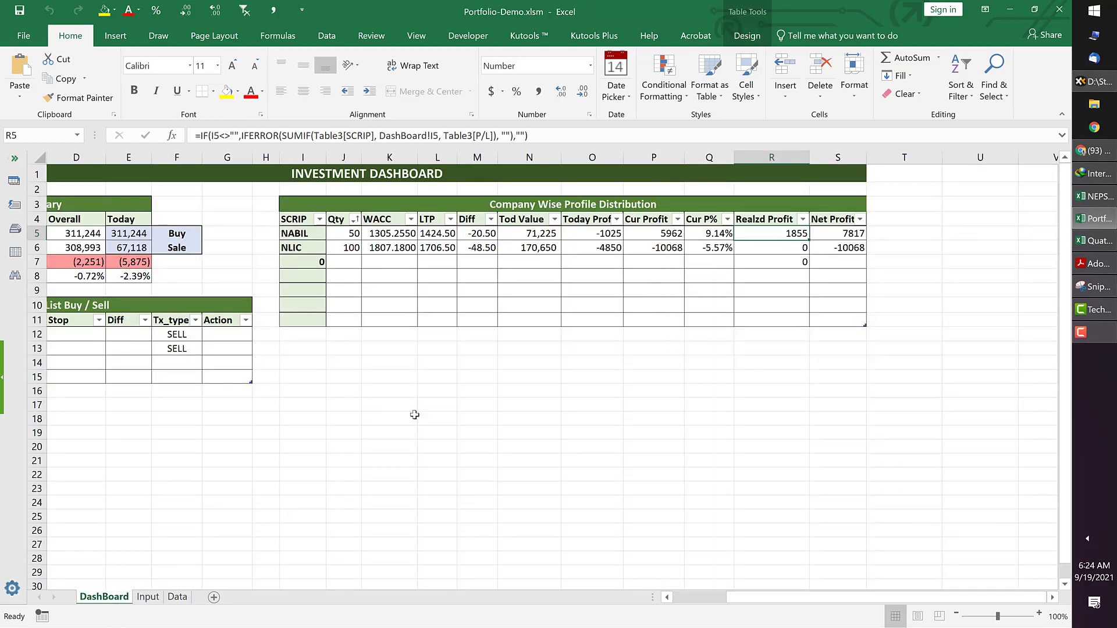
left_click(843, 235)
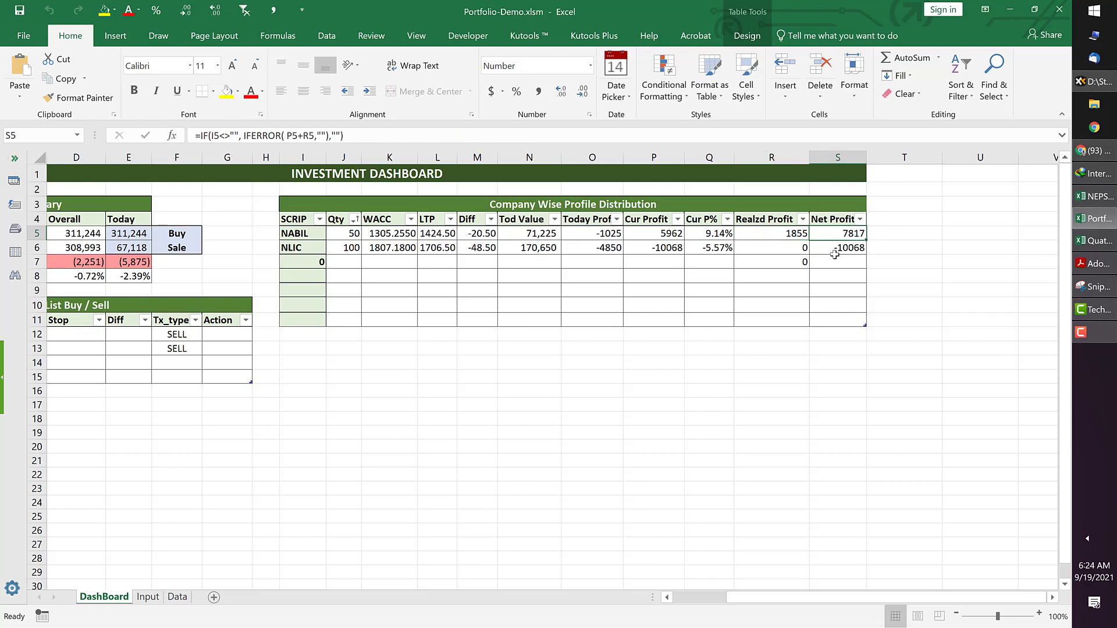
scroll(444, 379, "left", 3)
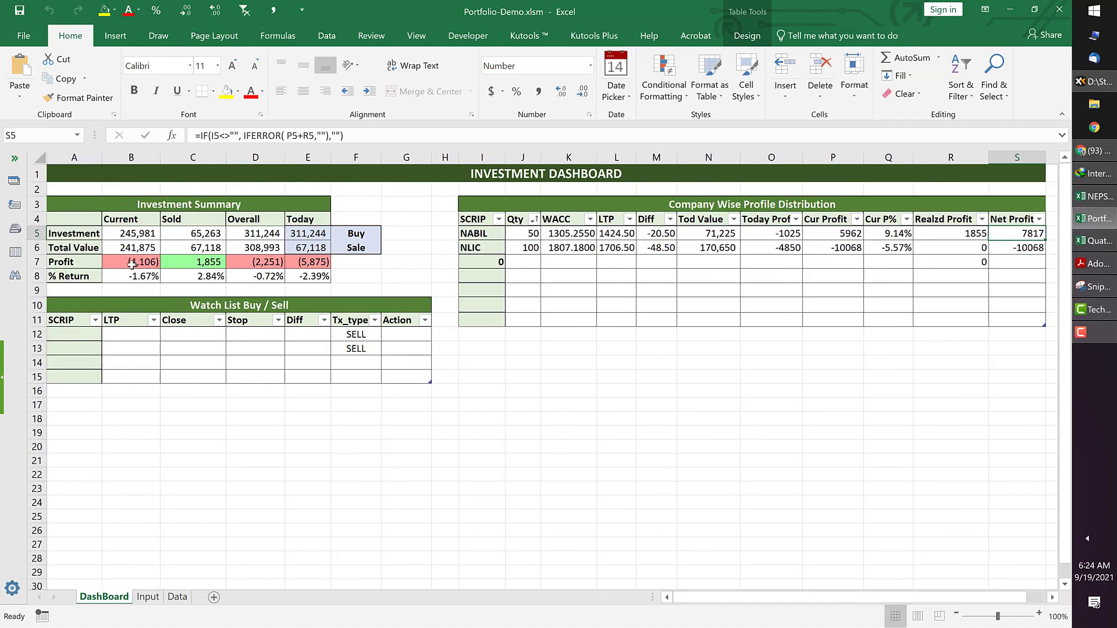
Step: Compare the current profits of NLIC and NABIL and NABIL's realized profit with the overall profit in the Investment Summary
left_click(165, 449)
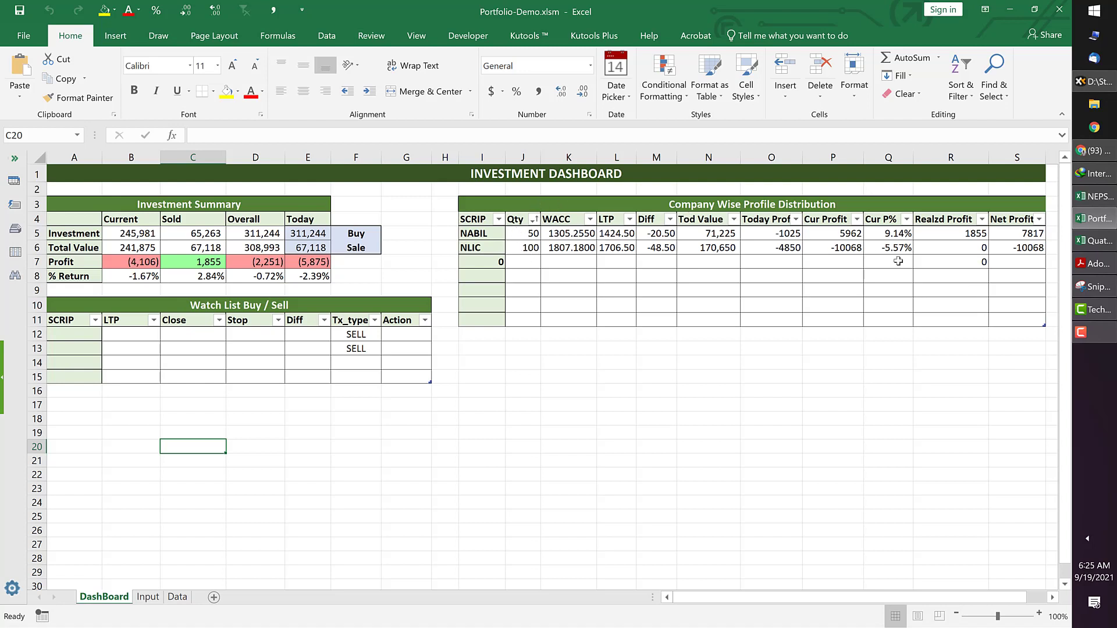
left_click(846, 246)
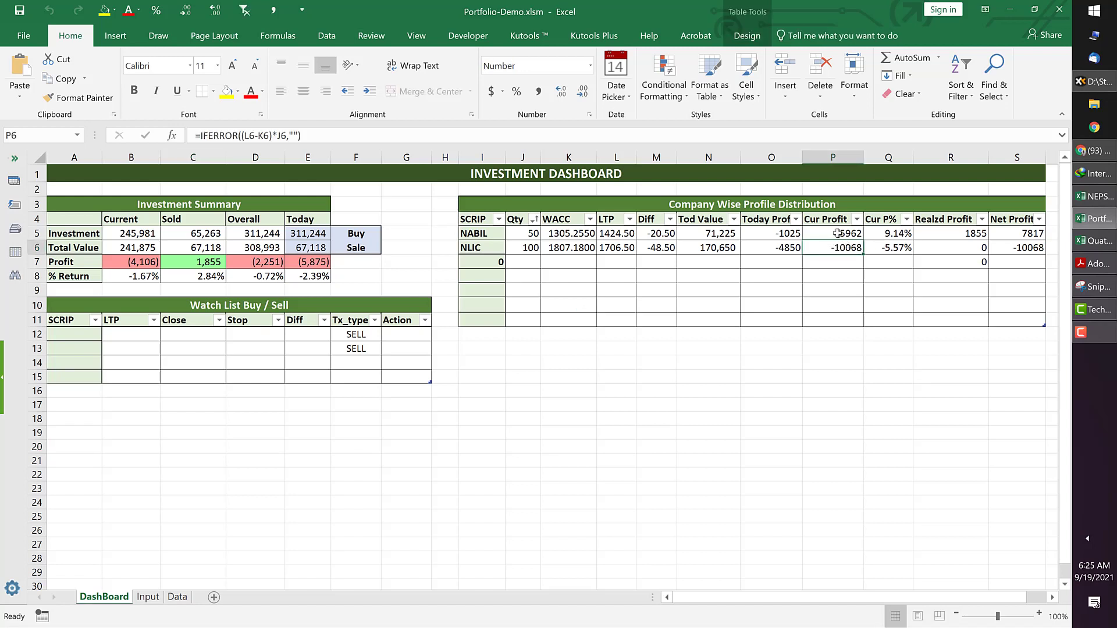
left_click(837, 233)
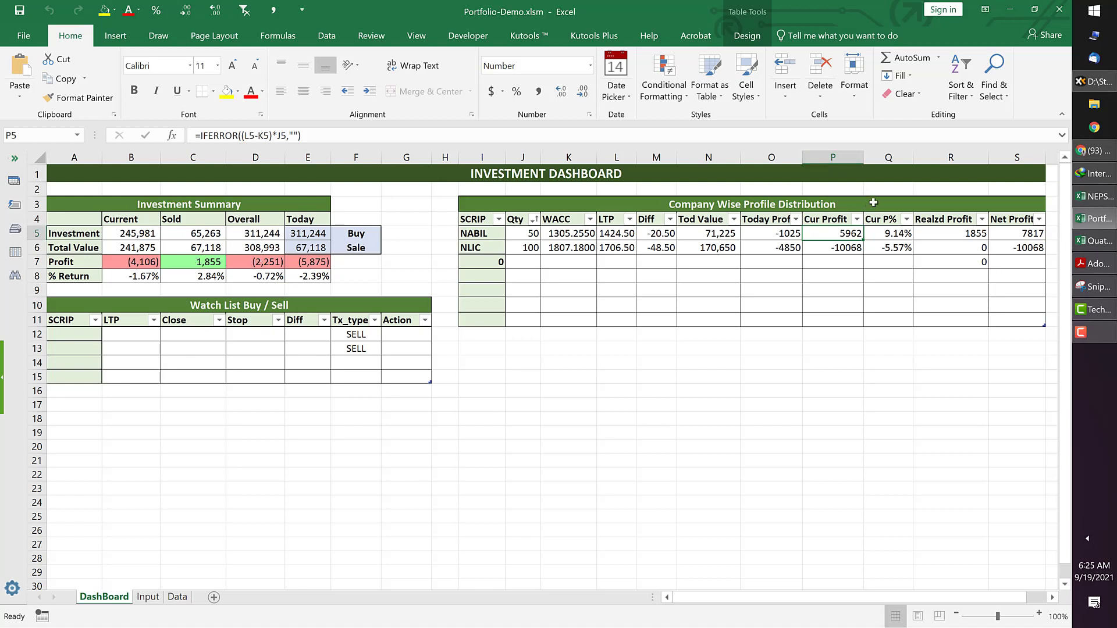
left_click(965, 234)
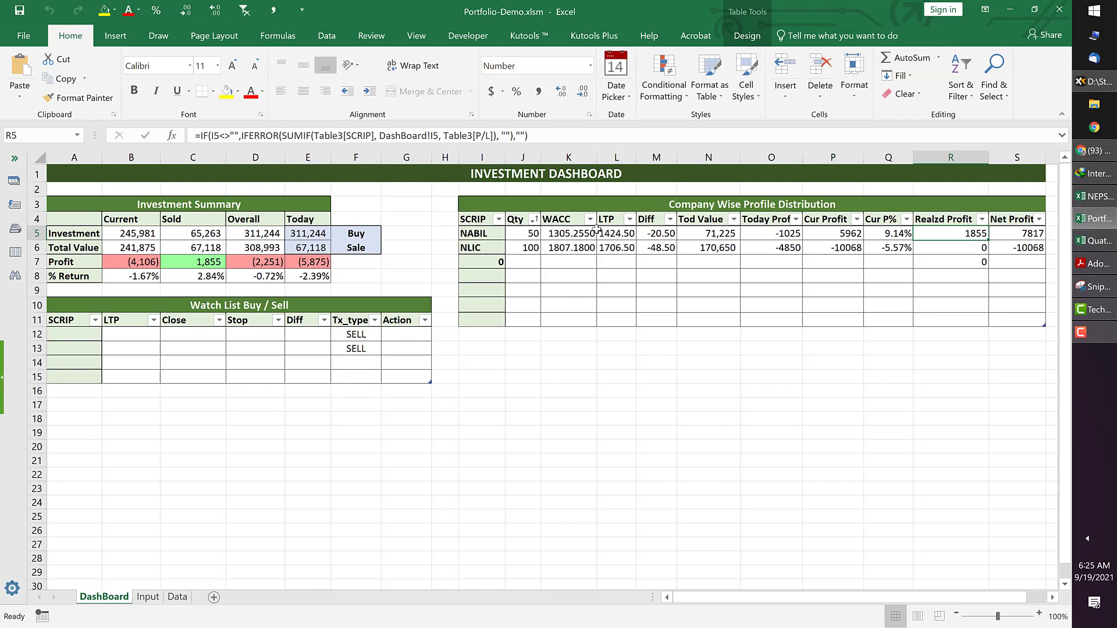
left_click(388, 238)
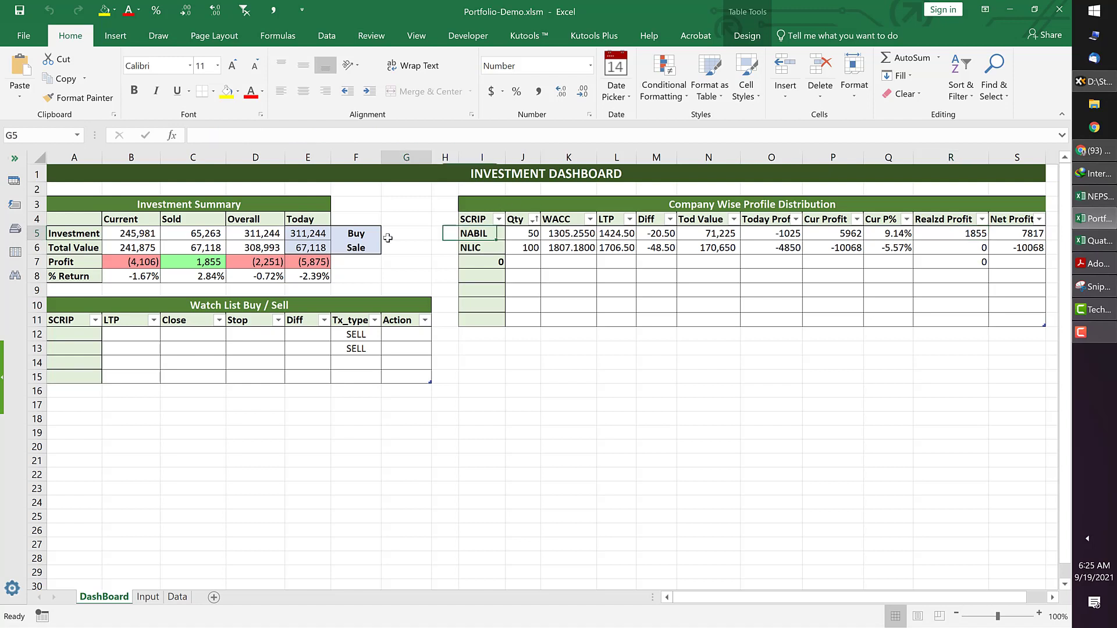
left_click(251, 263)
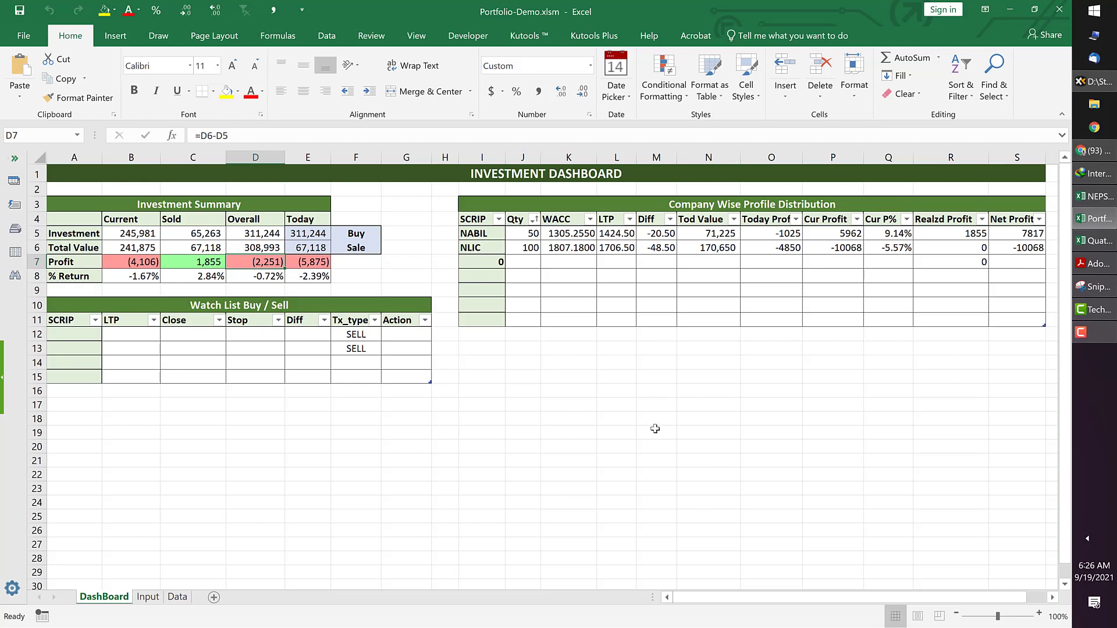
Step: Clear the previous NABIL sale from the entry form on the Input sheet using its reset function
left_click(148, 597)
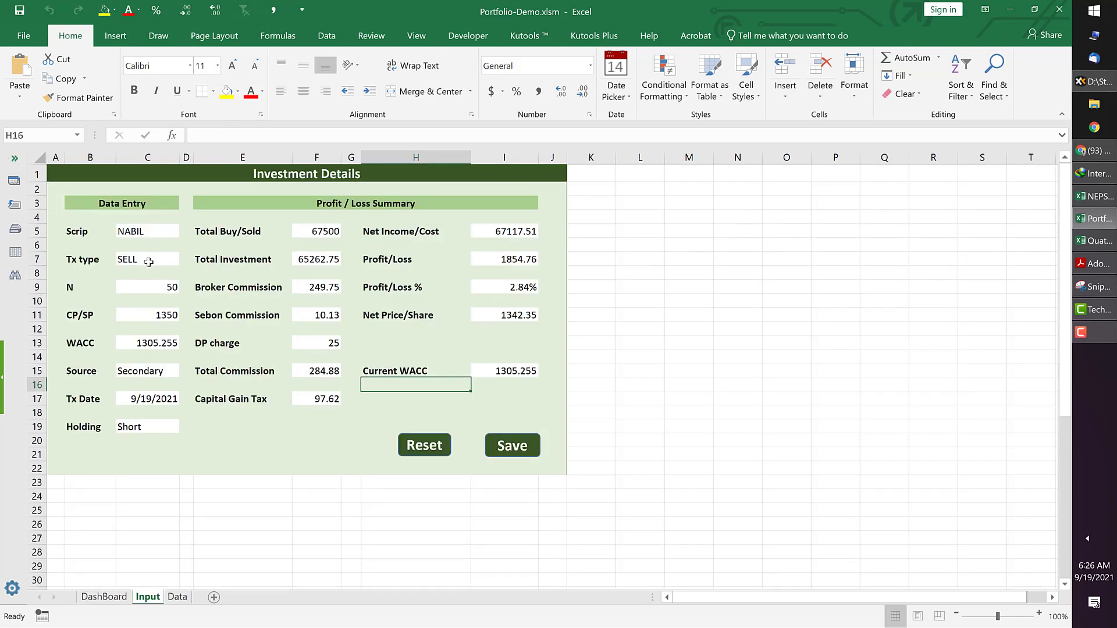
left_click(152, 258)
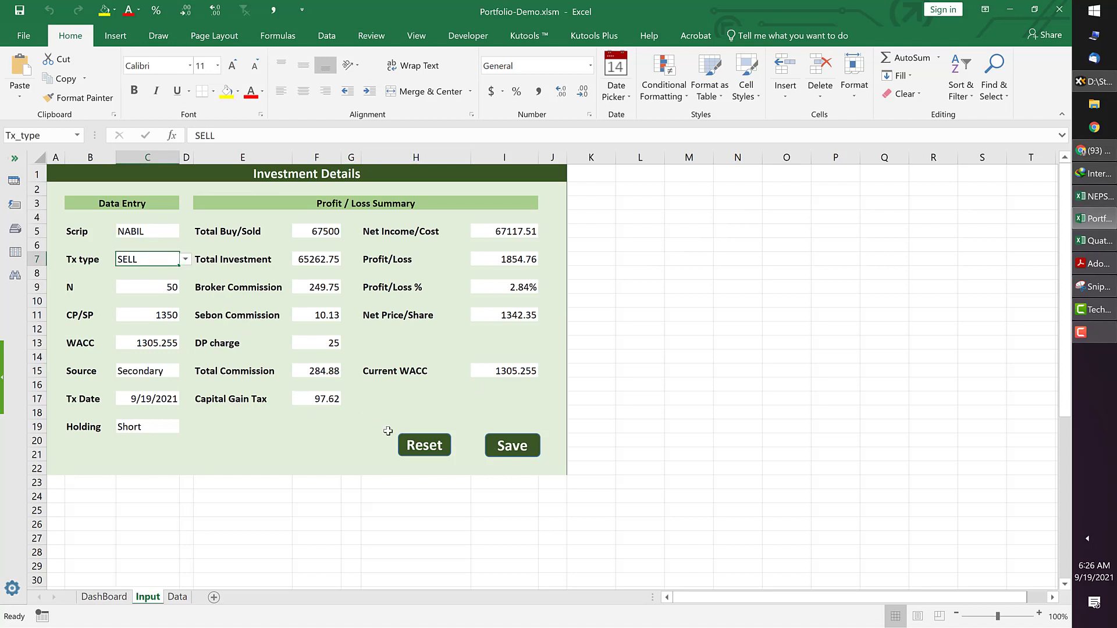
left_click(424, 445)
Step: Start a new entry with scrip NABIL and Tx type BUY
left_click(155, 230)
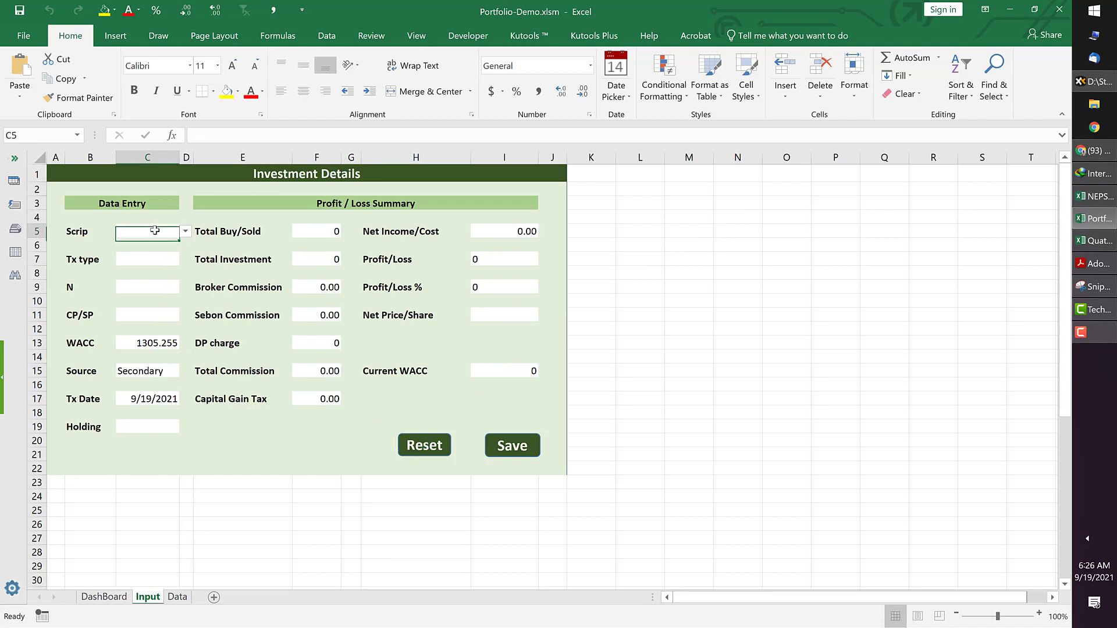
type("NABI")
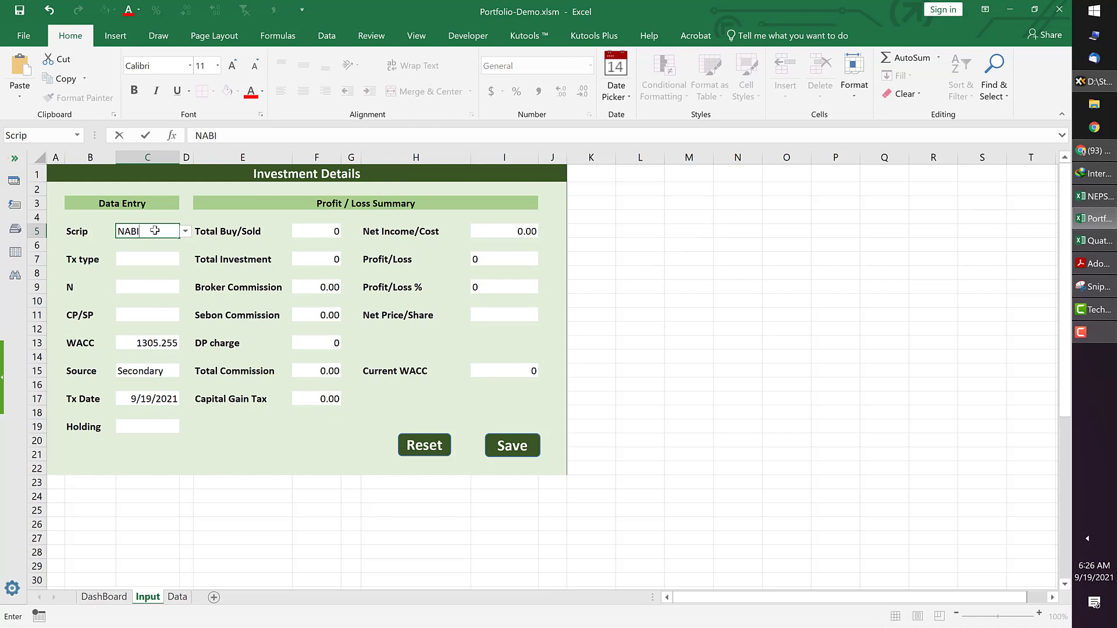
type("L")
left_click(160, 261)
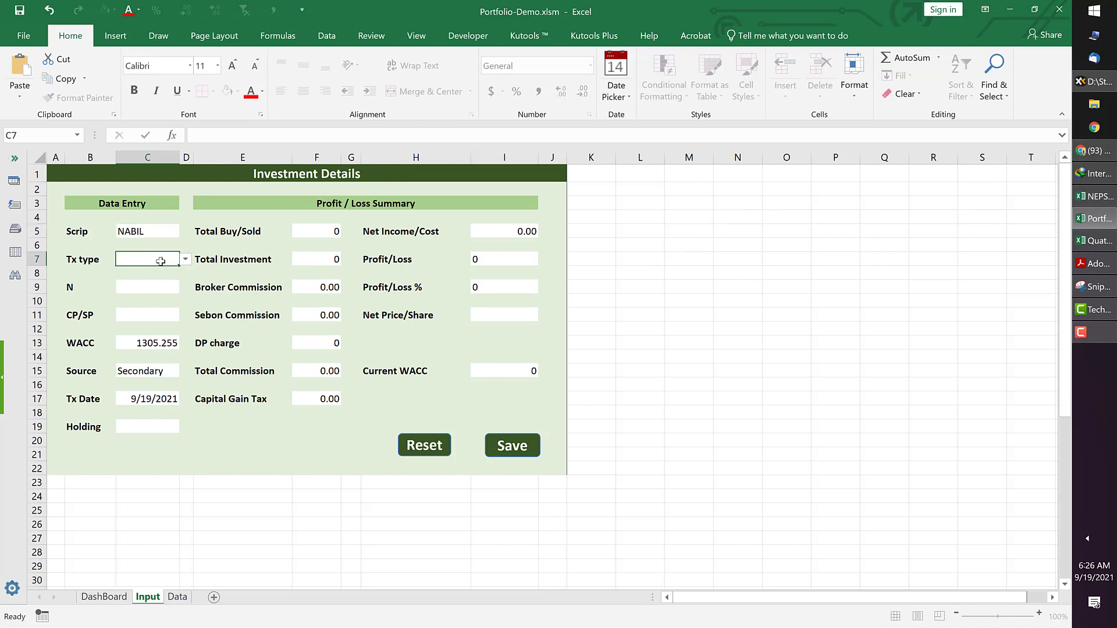
type("100")
left_click(185, 260)
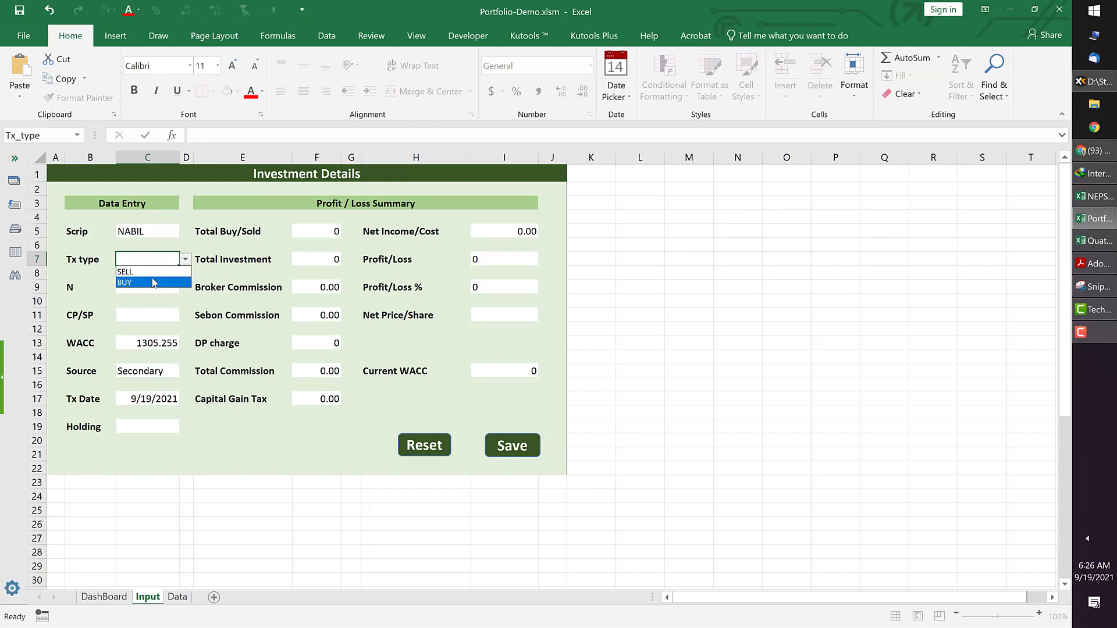
left_click(154, 283)
Step: Set the NABIL purchase's quantity N to 100 and its CP/SP to 1400
left_click(146, 285)
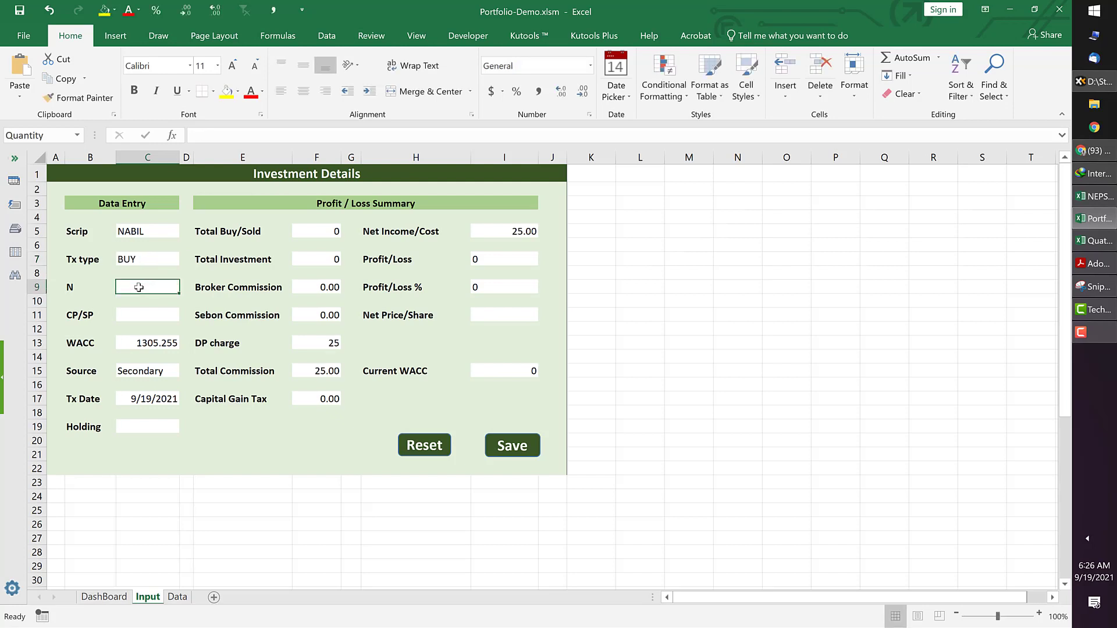
type("100")
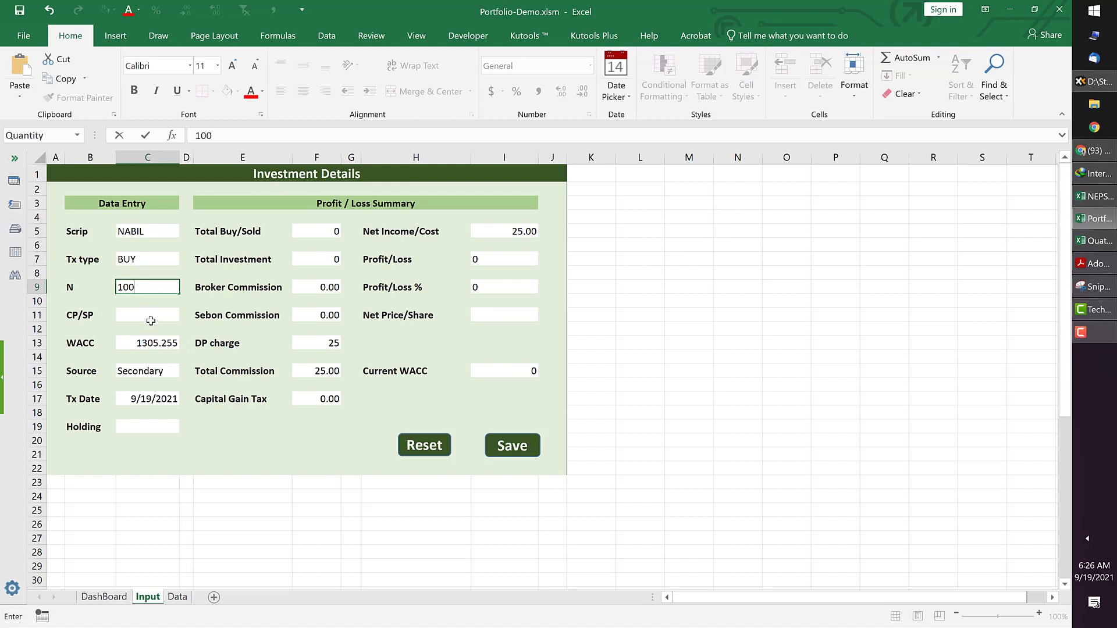
left_click(150, 317)
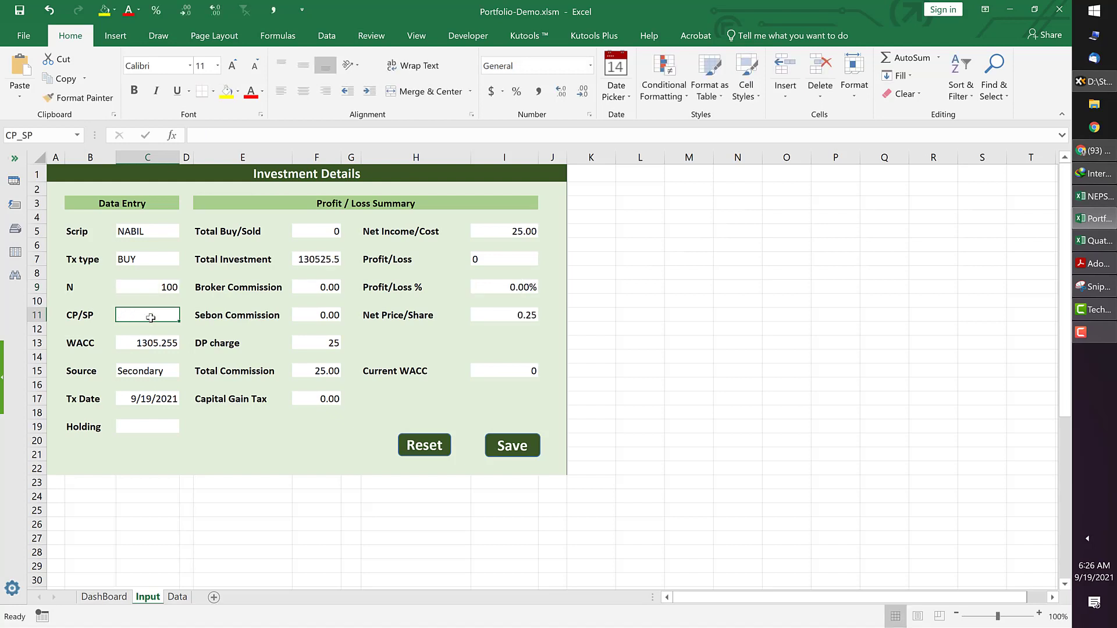
type("1400")
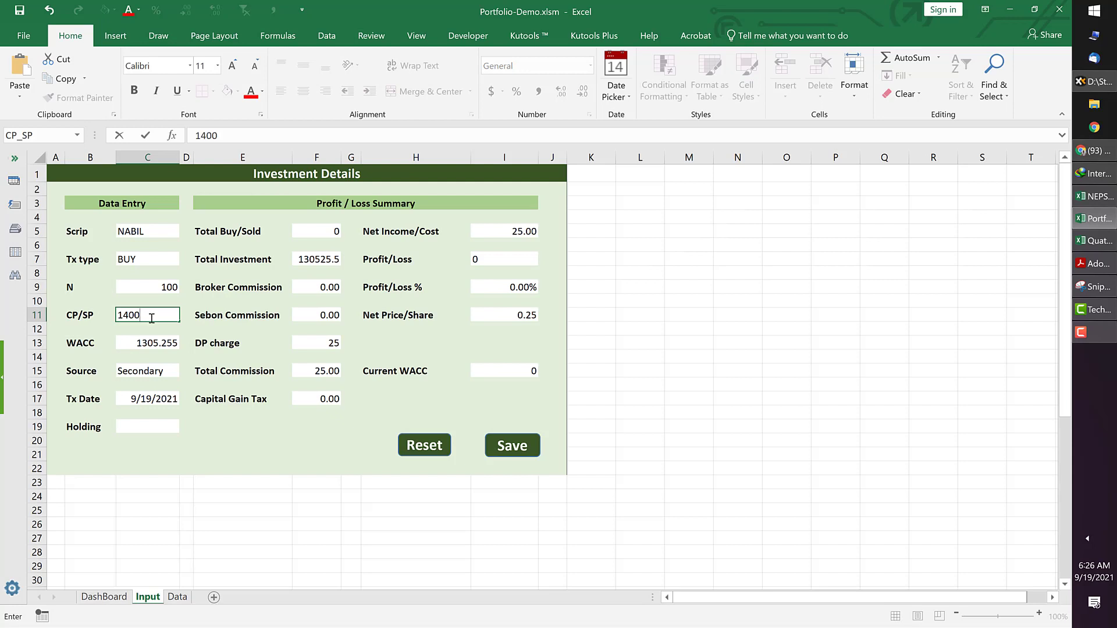
Step: Clear the WACC value from the NABIL purchase form and save the entry to the data records
left_click(166, 345)
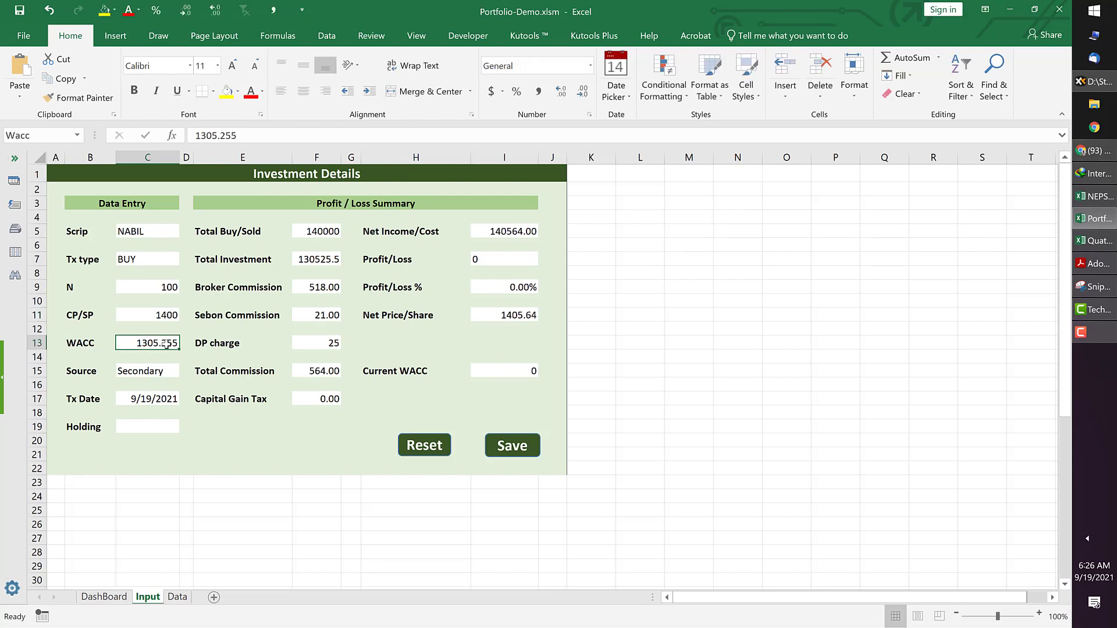
key("Delete")
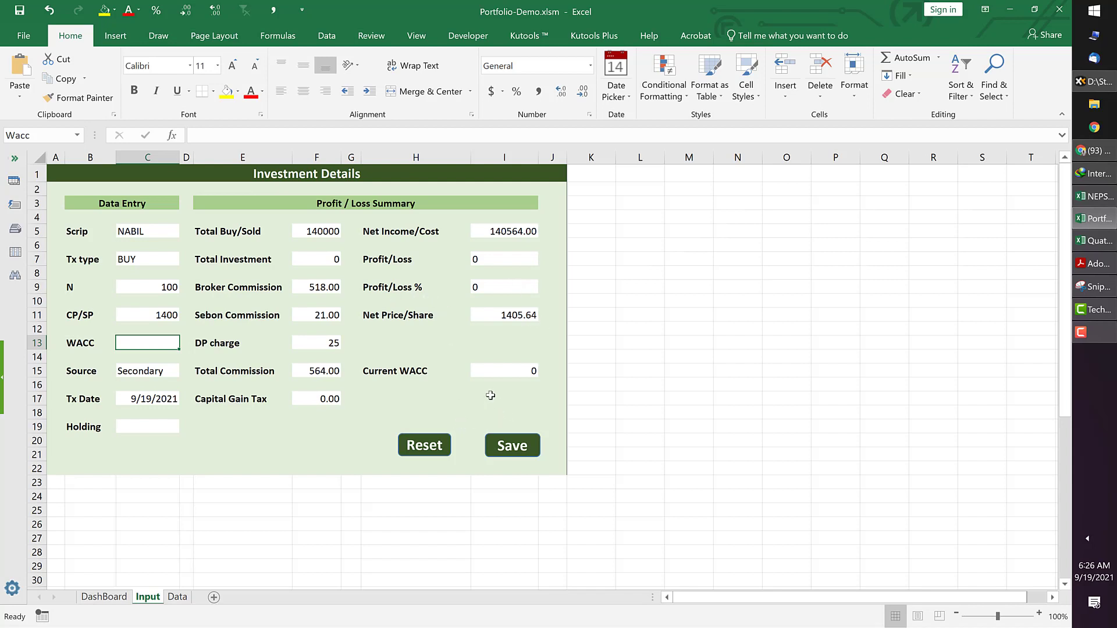
left_click(510, 446)
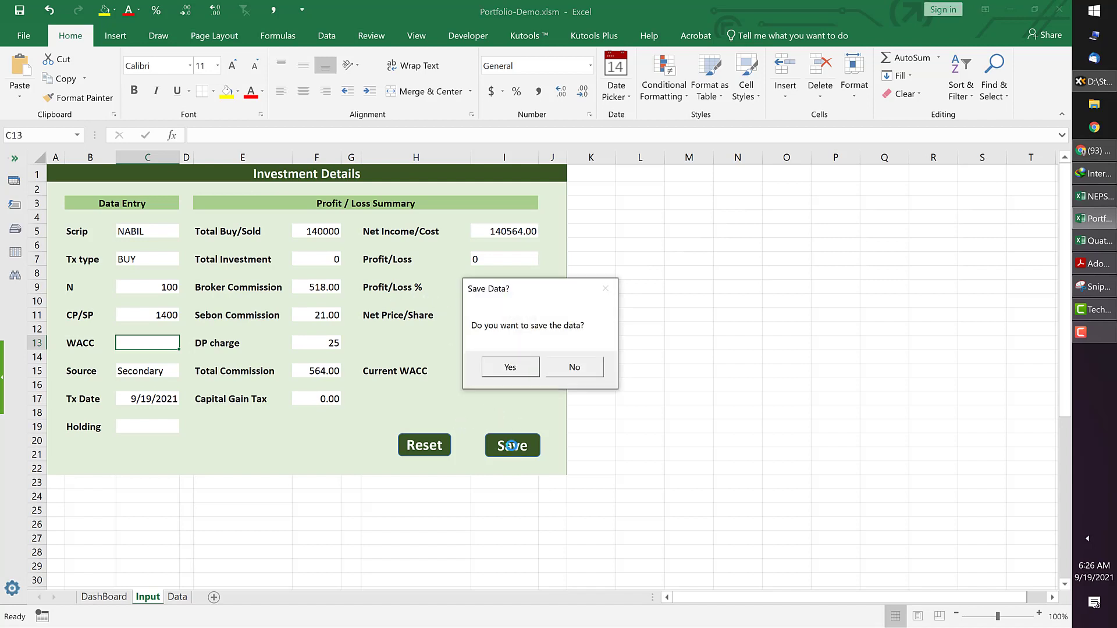
left_click(501, 369)
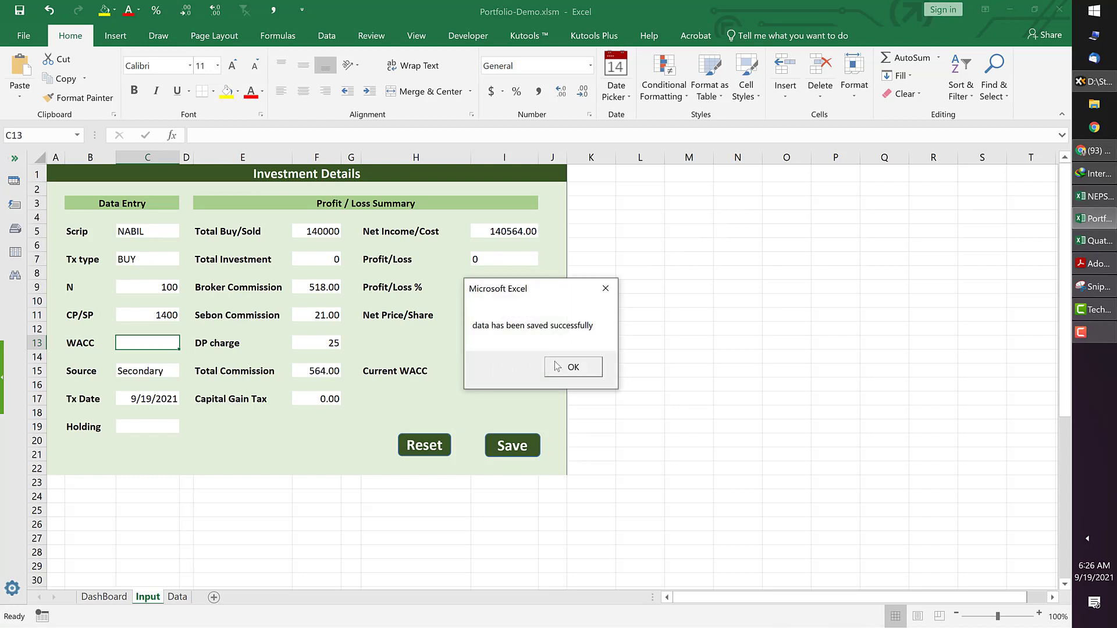
left_click(573, 368)
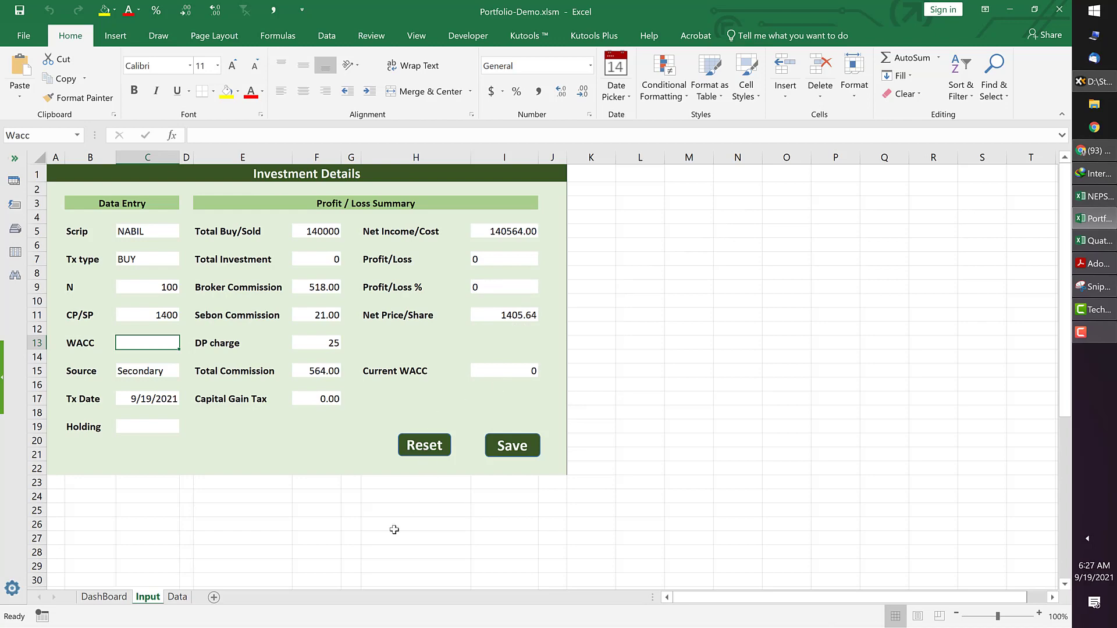
Step: Review the latest NABIL purchase record on the Data sheet, comparing its Existing WACC with its New_WACC
left_click(179, 597)
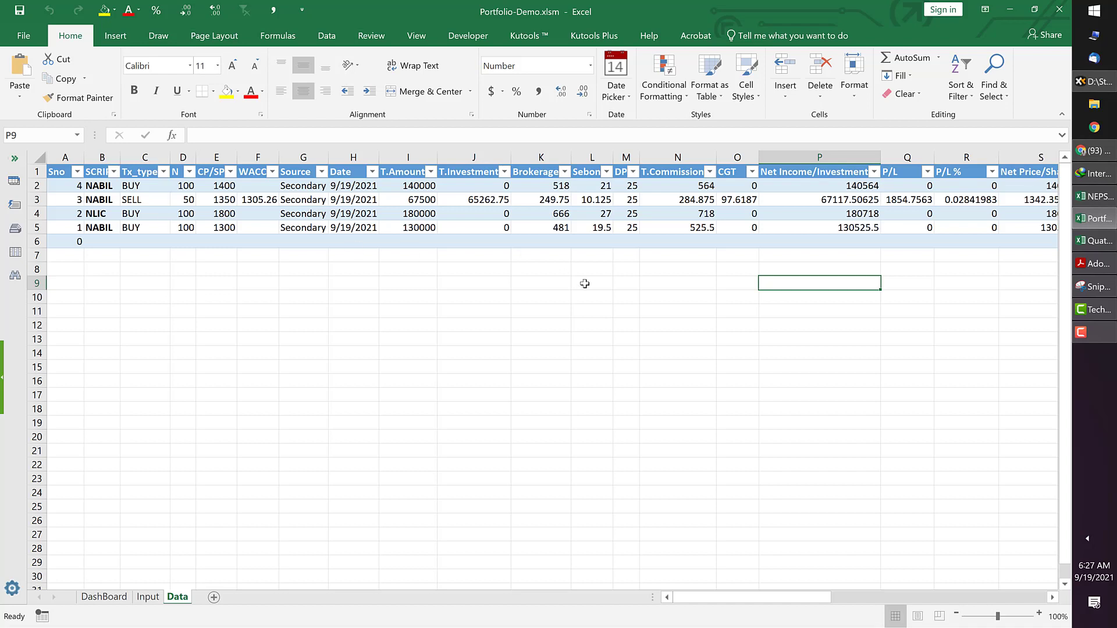
left_click(813, 270)
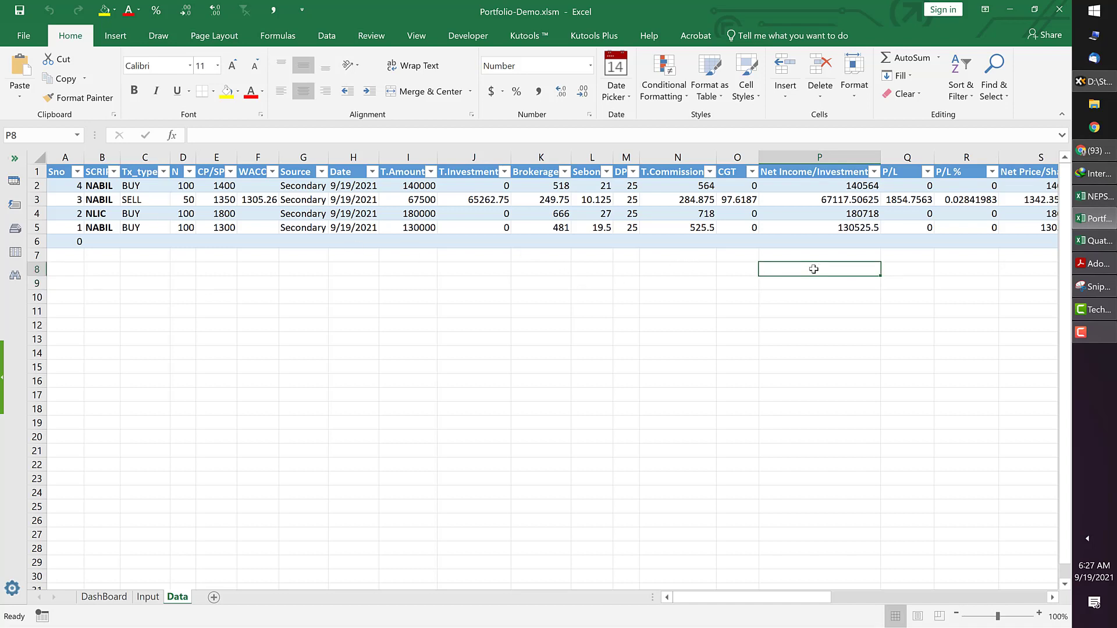
scroll(813, 269, "right", 4)
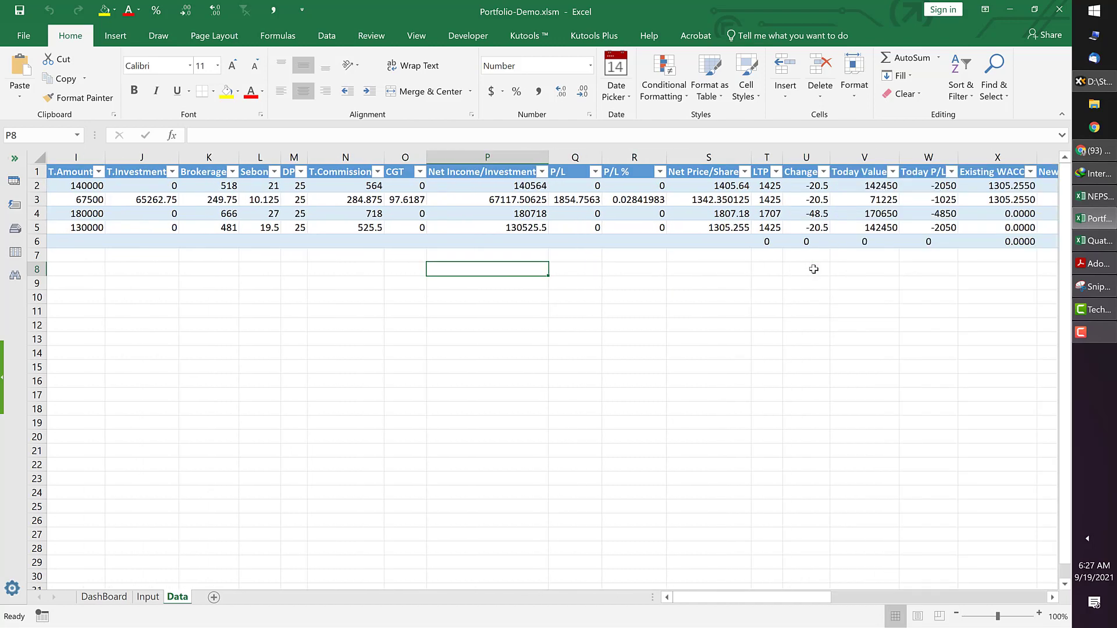
scroll(813, 270, "right", 6)
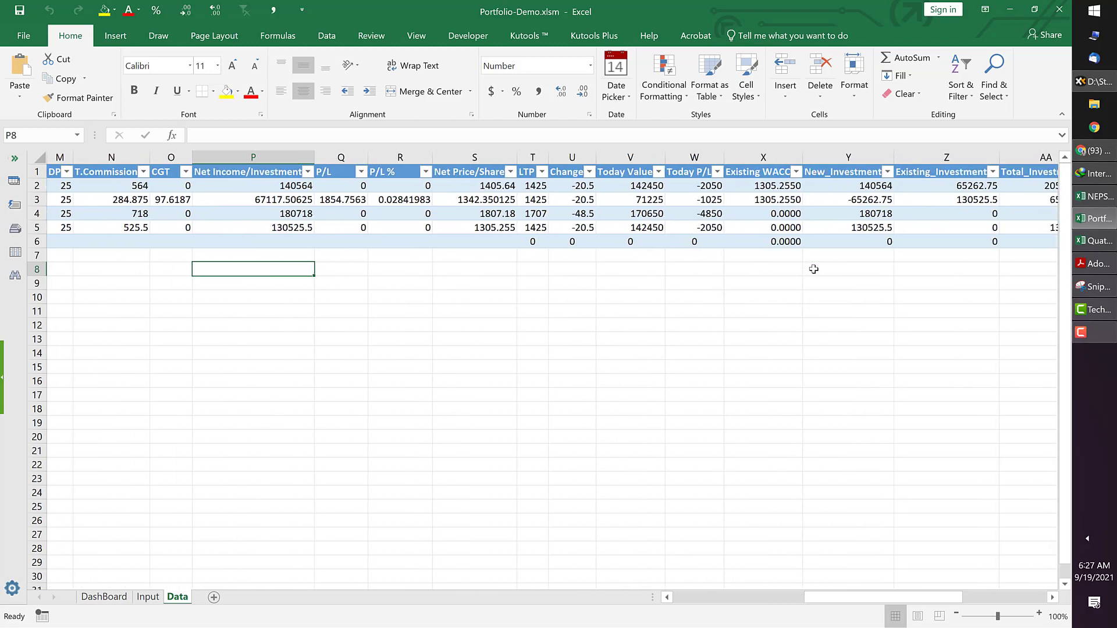
scroll(814, 269, "right", 5)
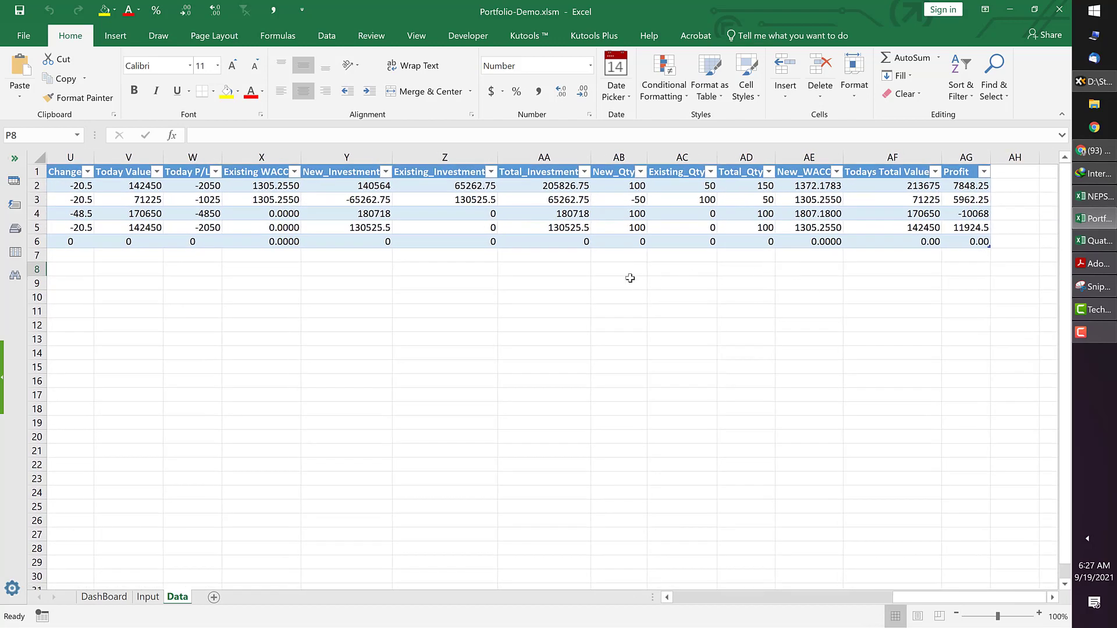
left_click(279, 189)
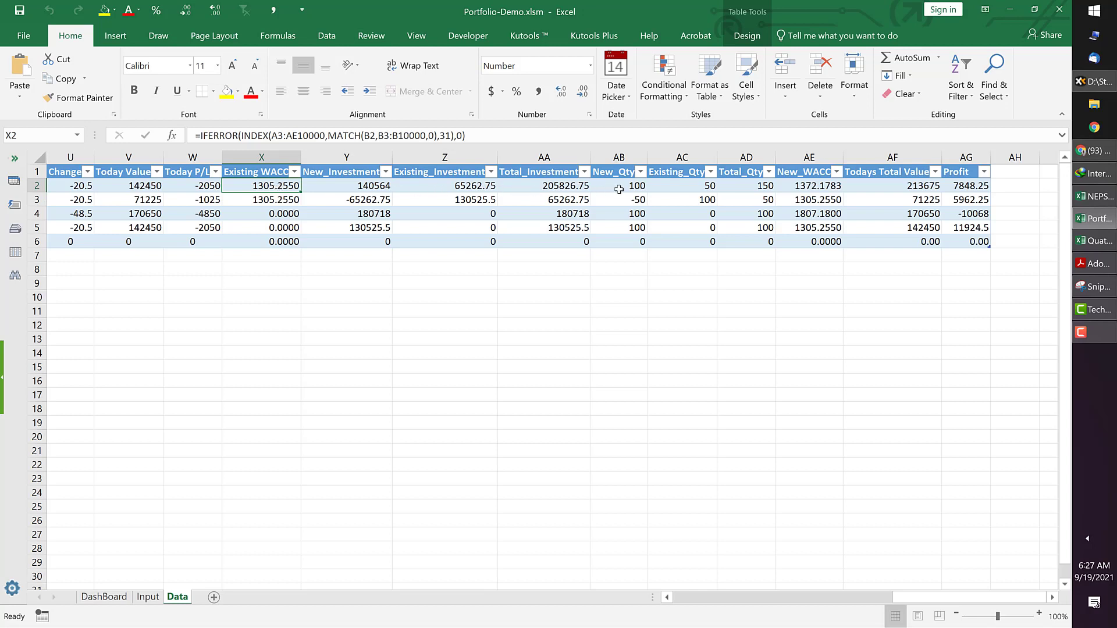
left_click(810, 186)
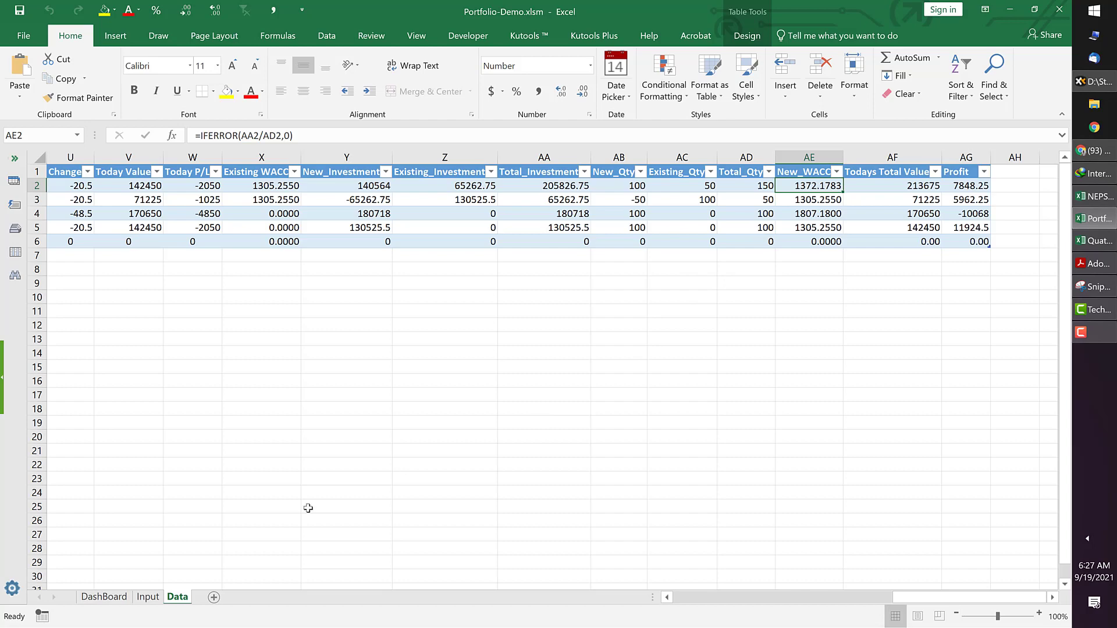
Step: Examine the DashBoard's current and overall profit, NABIL's realized profit and the current investment after the second NABIL purchase
left_click(116, 599)
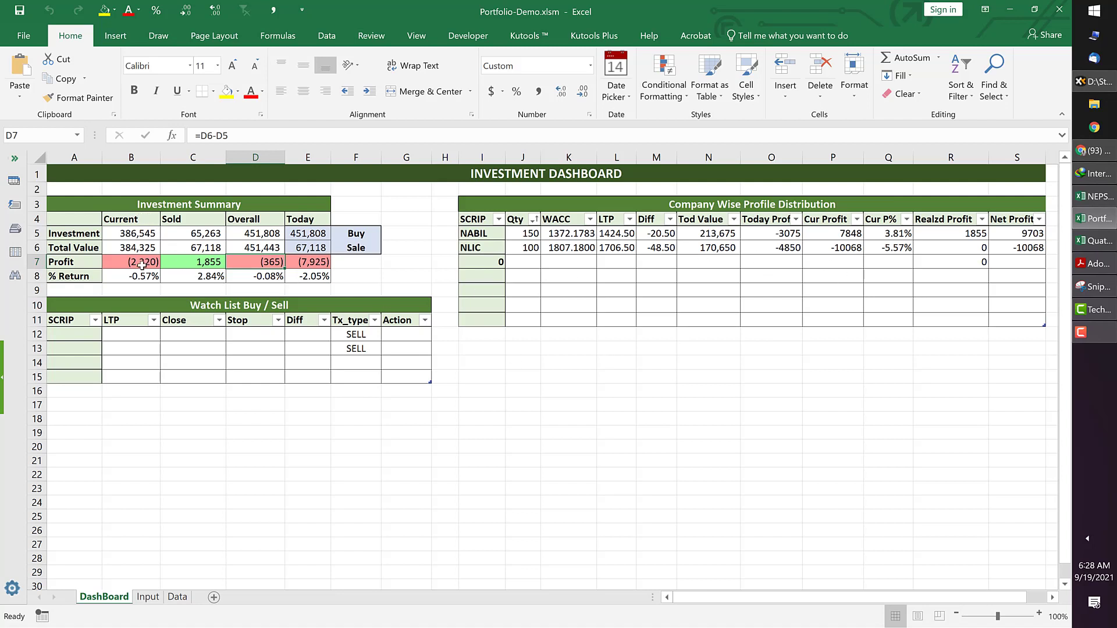
left_click(118, 265)
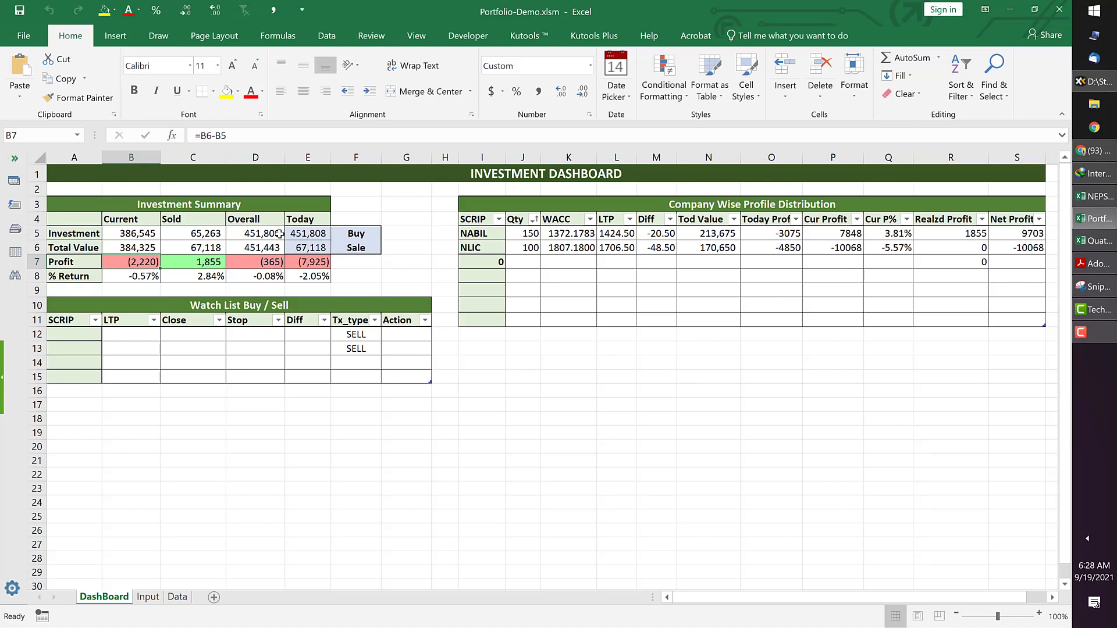
left_click(959, 237)
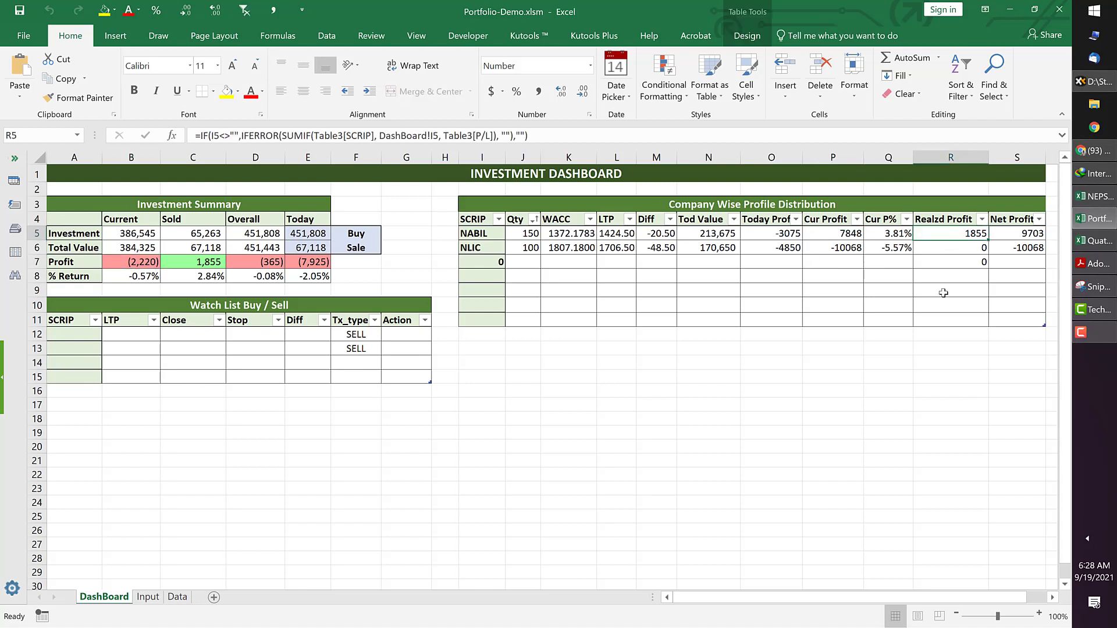
left_click(266, 263)
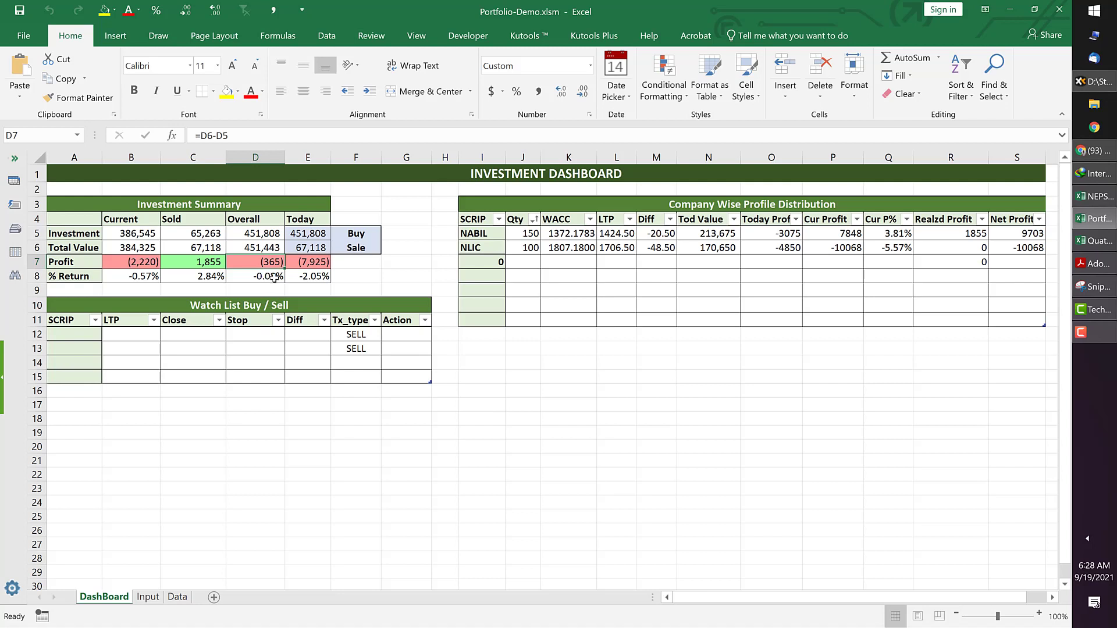
left_click(134, 235)
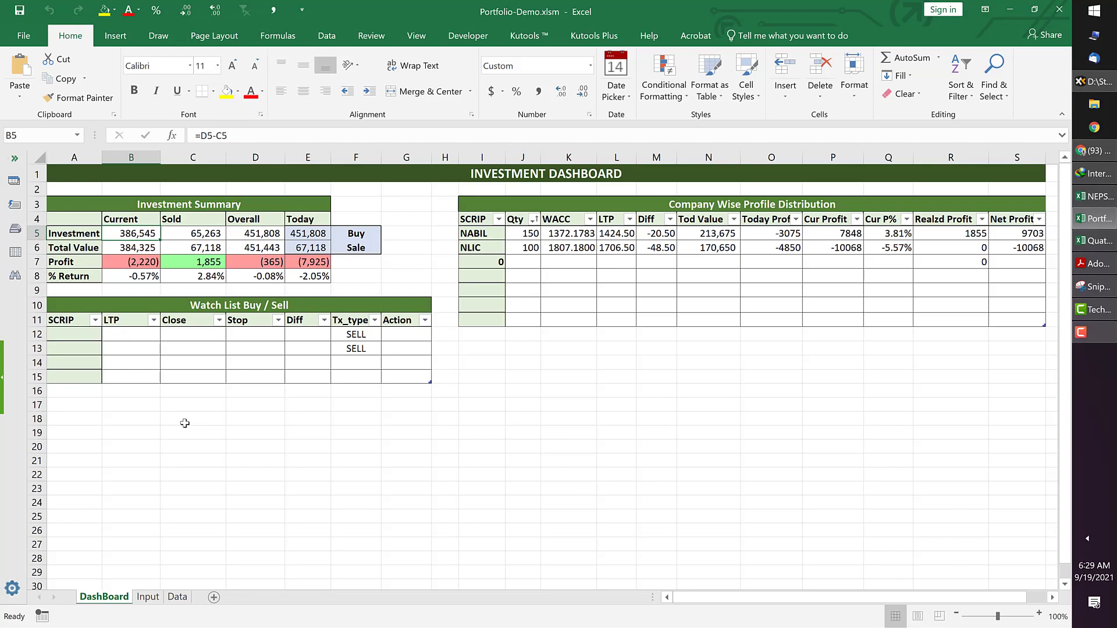
Step: Switch to the NEPSE Live workbook, show its S.Sansar sheet in a maximized window and bring up the data refresh commands
key("super+Tab")
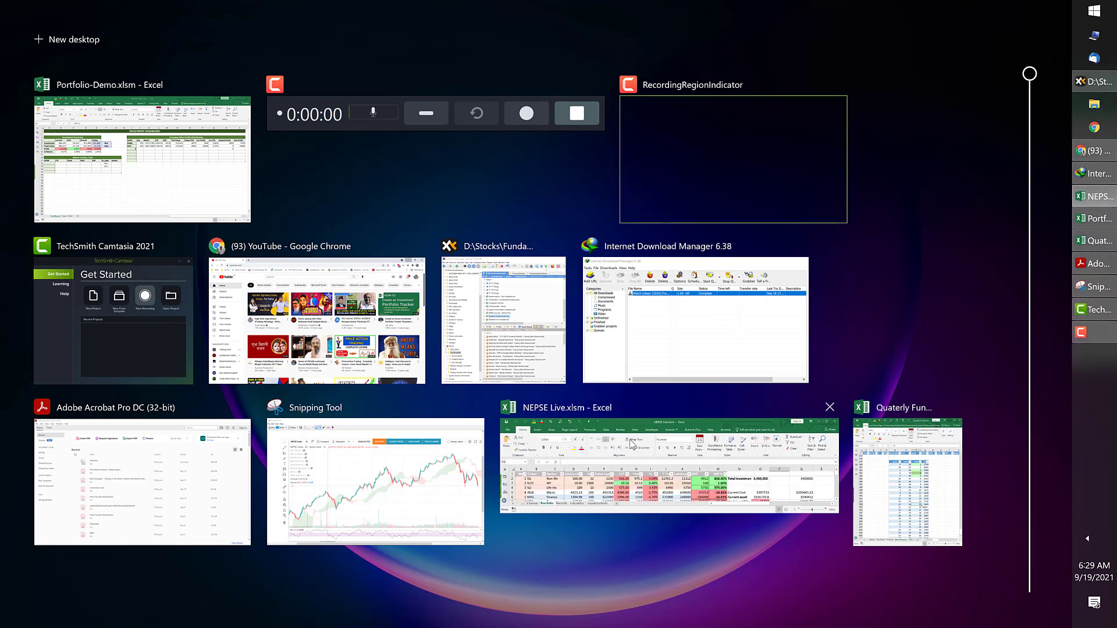
left_click(631, 444)
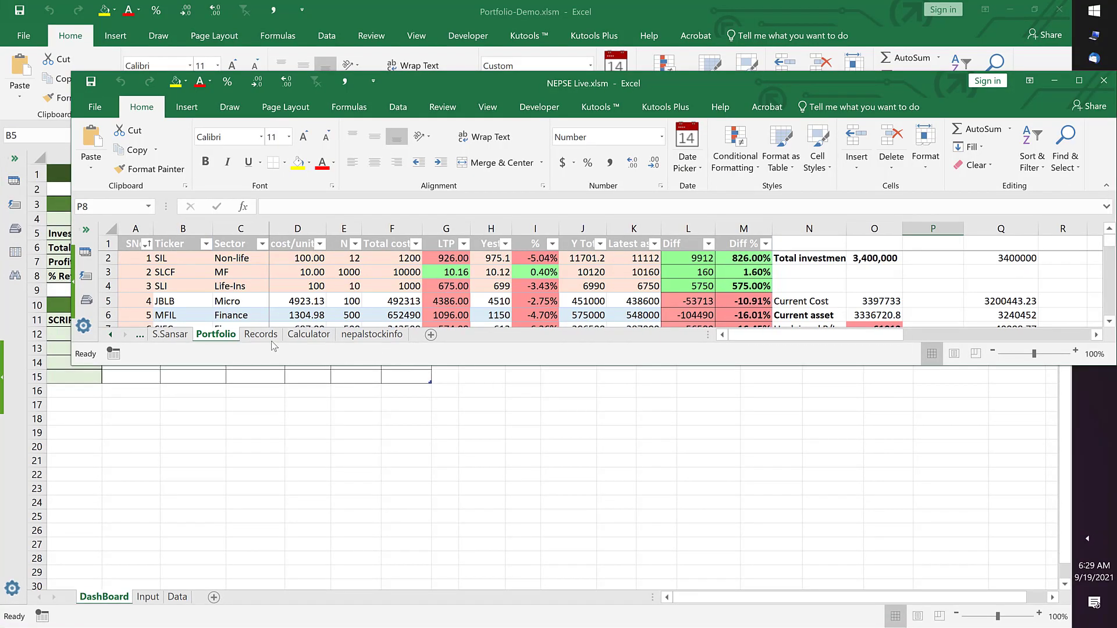
left_click(171, 335)
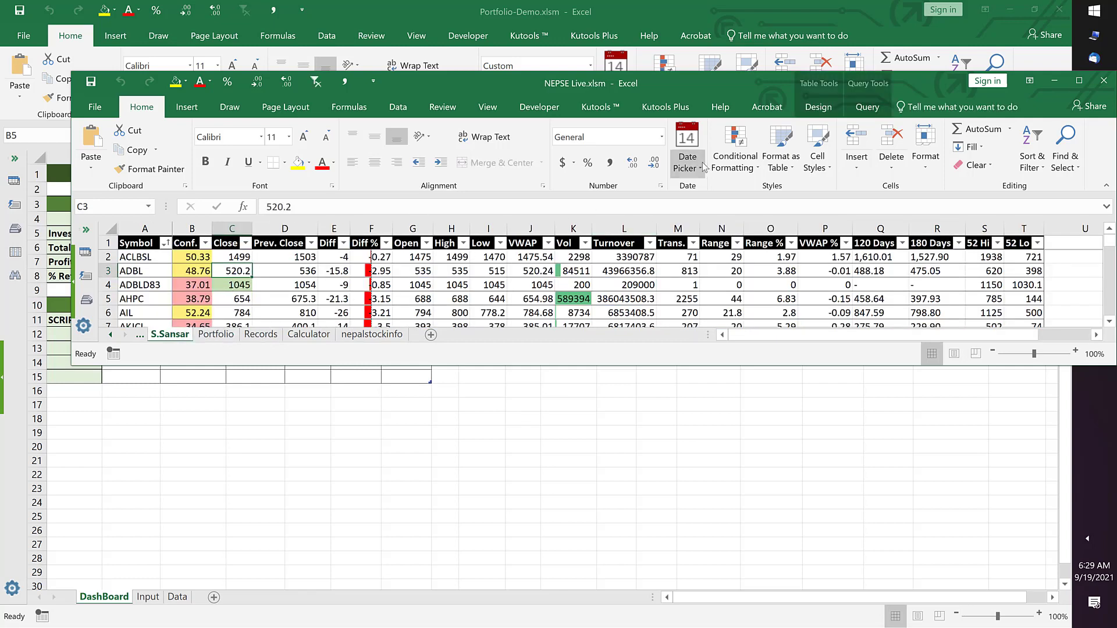
key("super+Up")
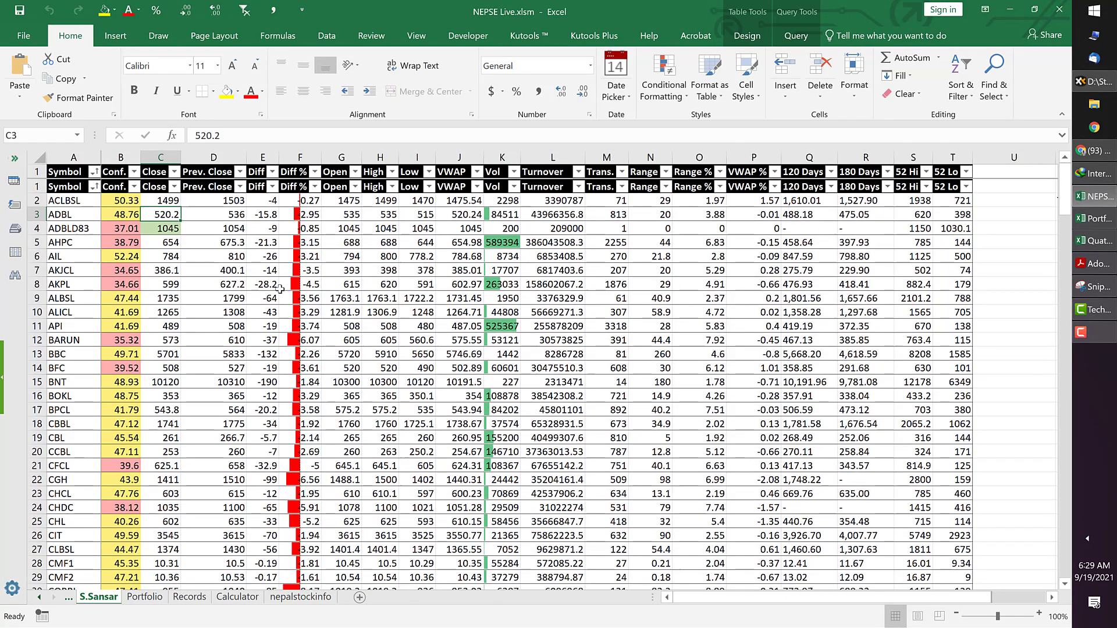
left_click(326, 37)
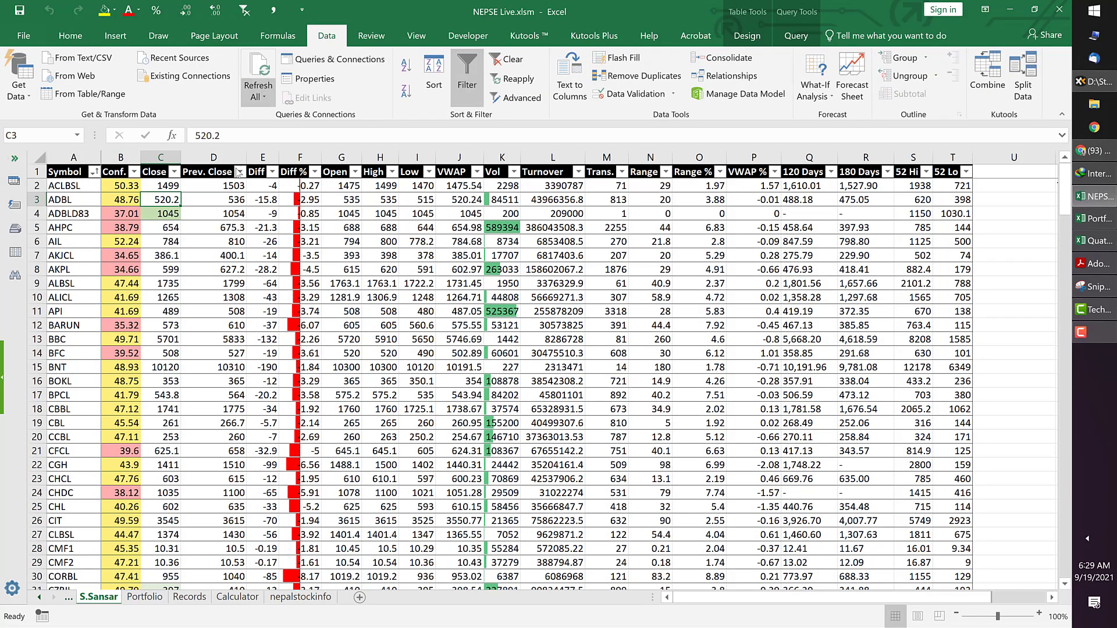
Step: Examine the Close, Prev. Close and Diff columns of the S.Sansar price table, then return to the Portfolio-Demo workbook
left_click(217, 259)
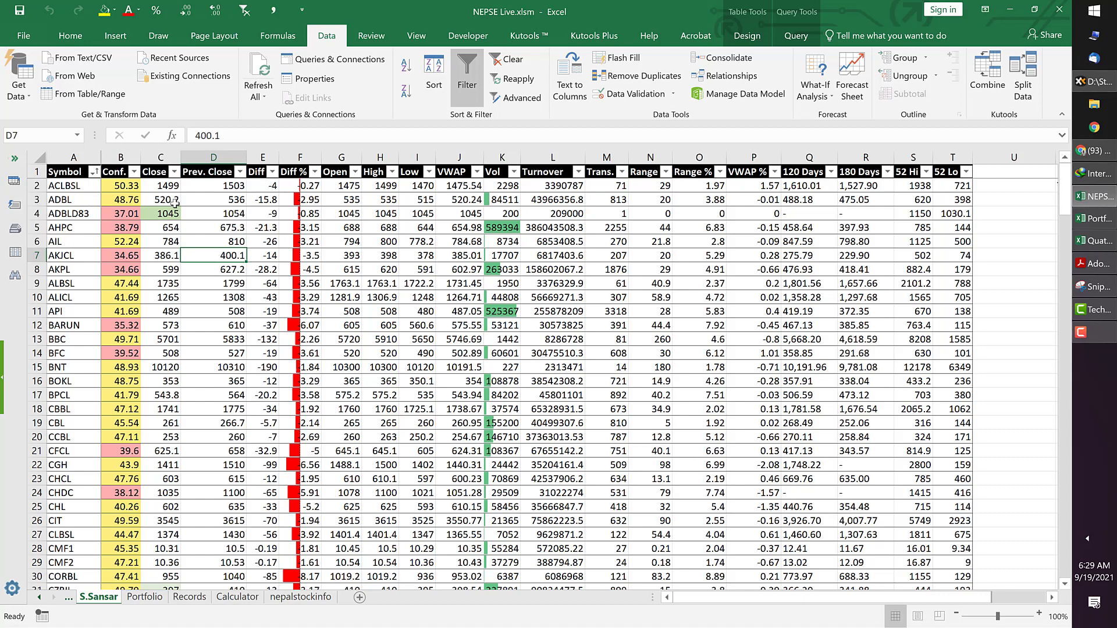
left_click(260, 265)
scroll(260, 265, "left", 1)
scroll(260, 264, "right", 1)
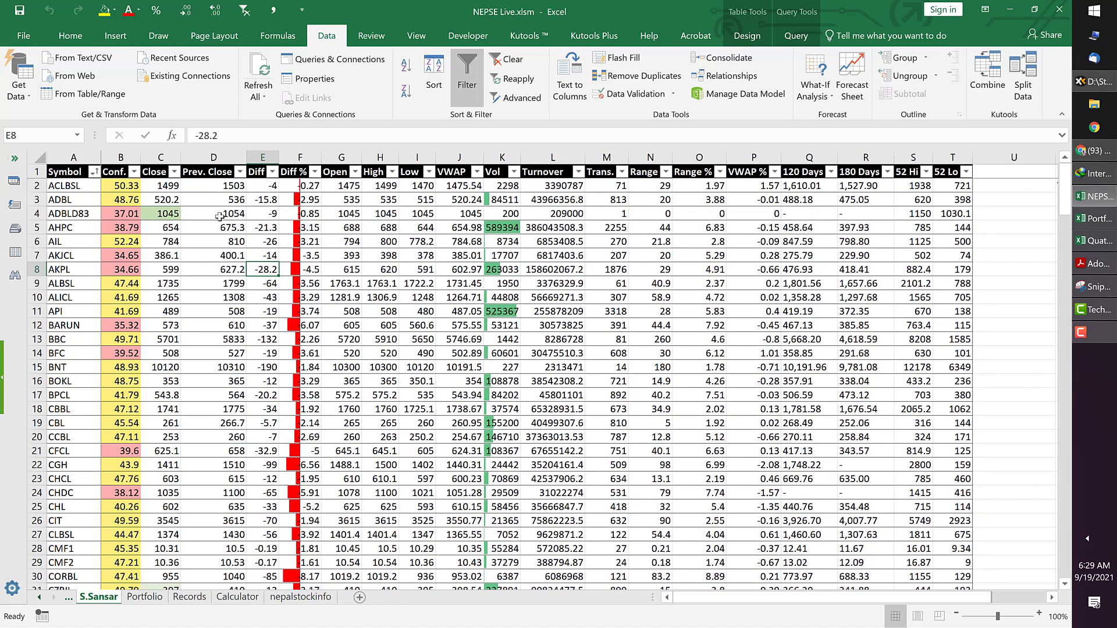
left_click(158, 185)
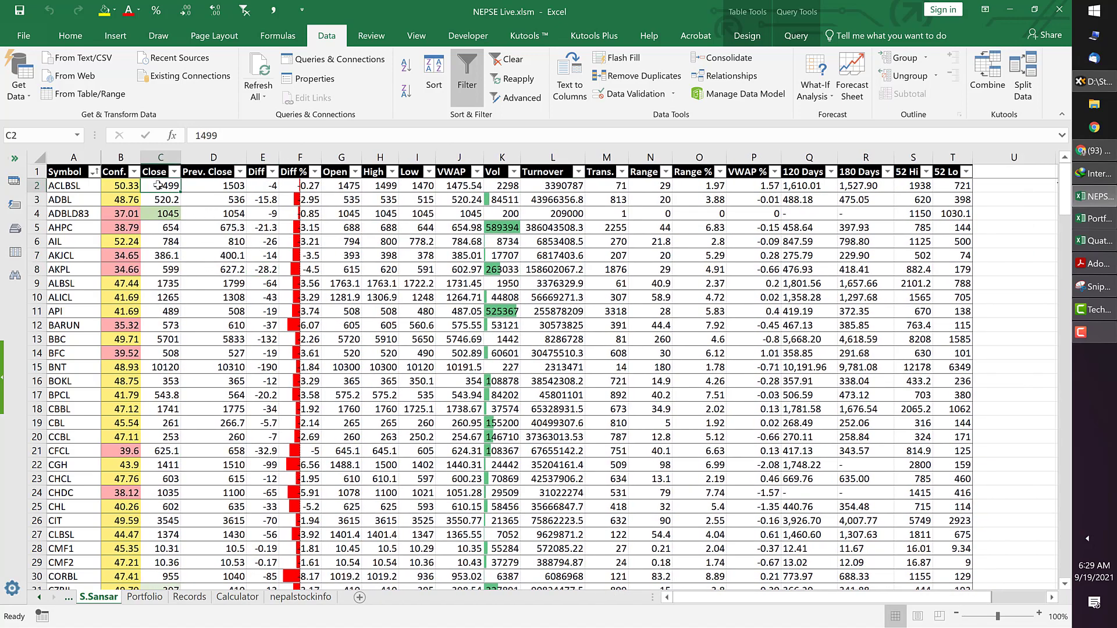
key("Right")
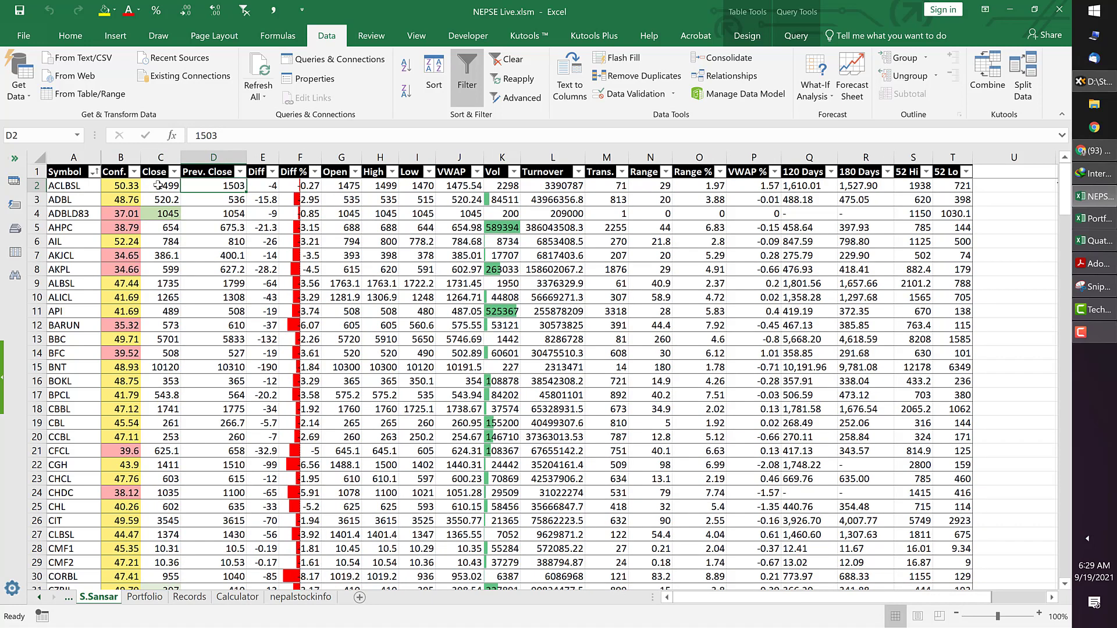
key("Right")
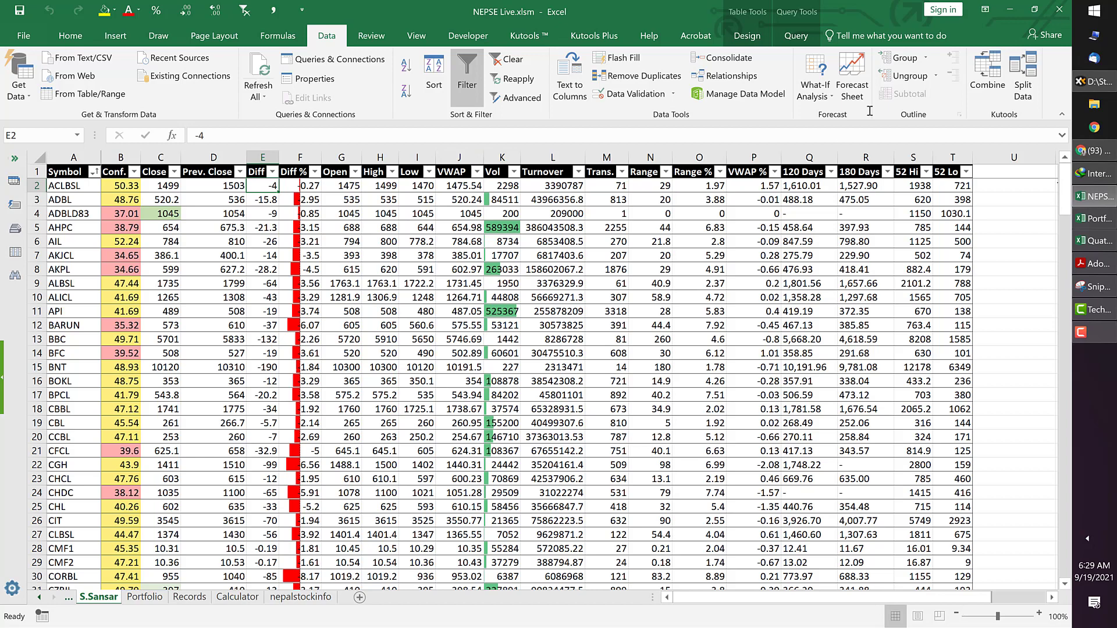
left_click(1010, 9)
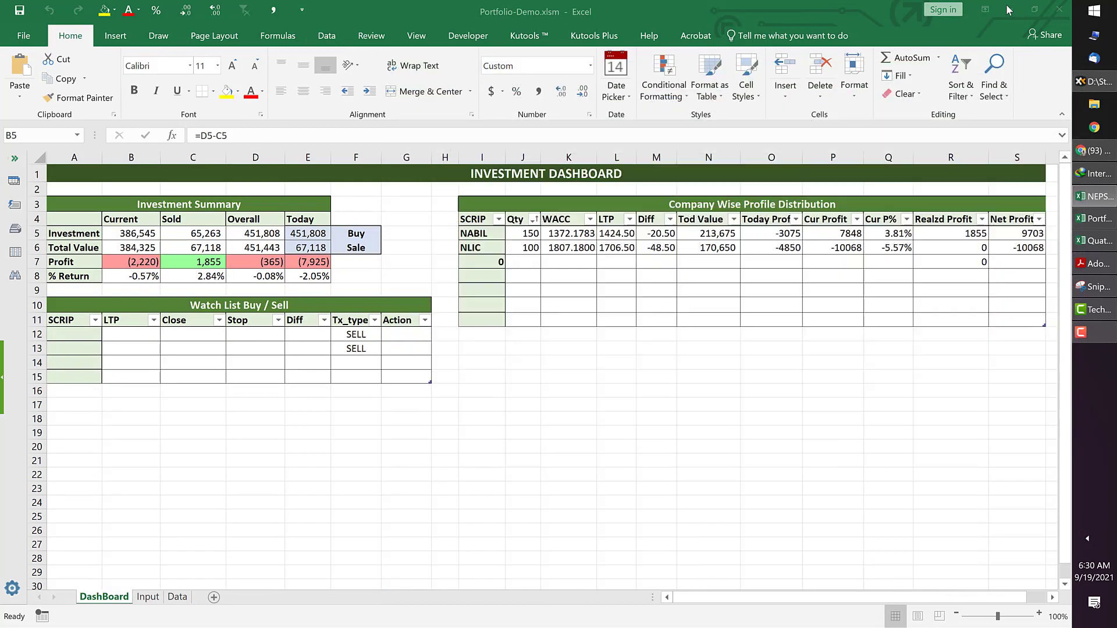
left_click(452, 430)
scroll(317, 440, "down", 2)
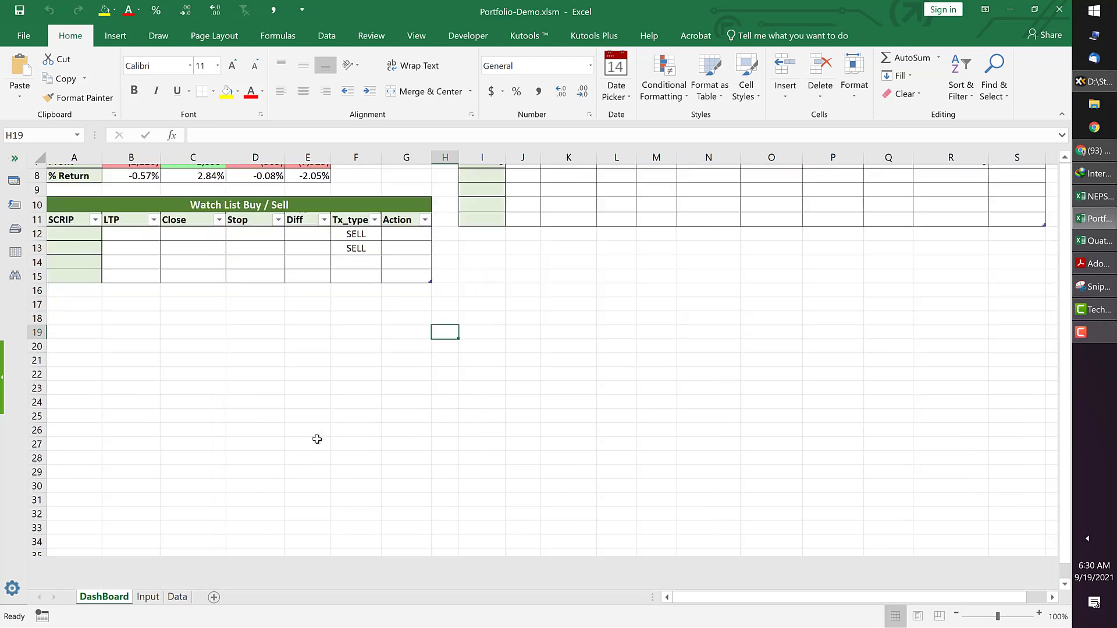
scroll(317, 440, "up", 2)
scroll(317, 439, "down", 6)
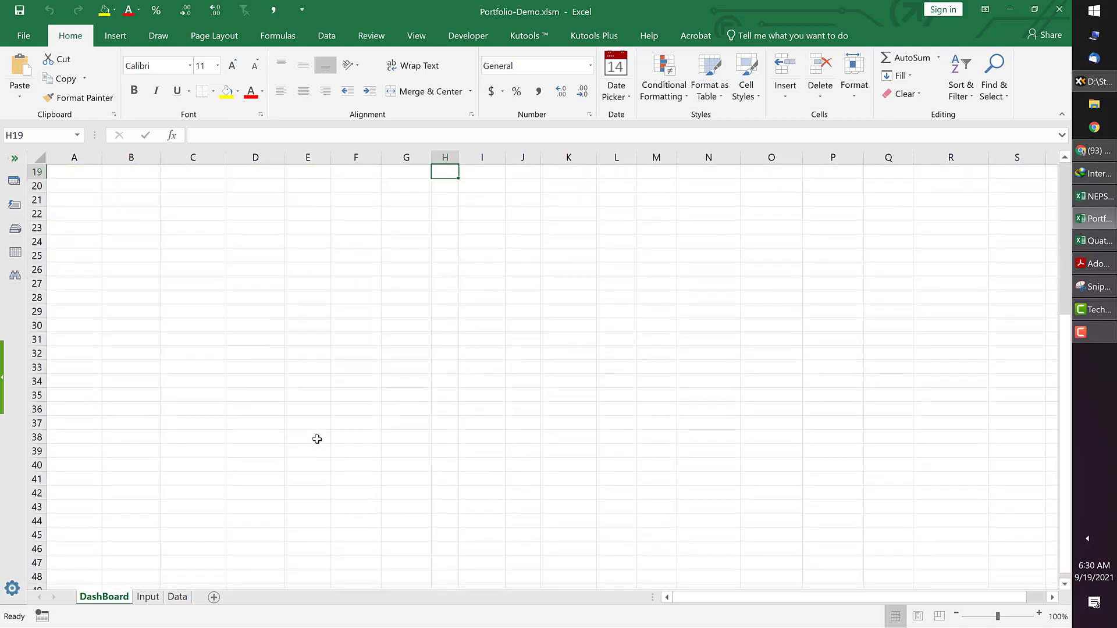
scroll(317, 439, "down", 3)
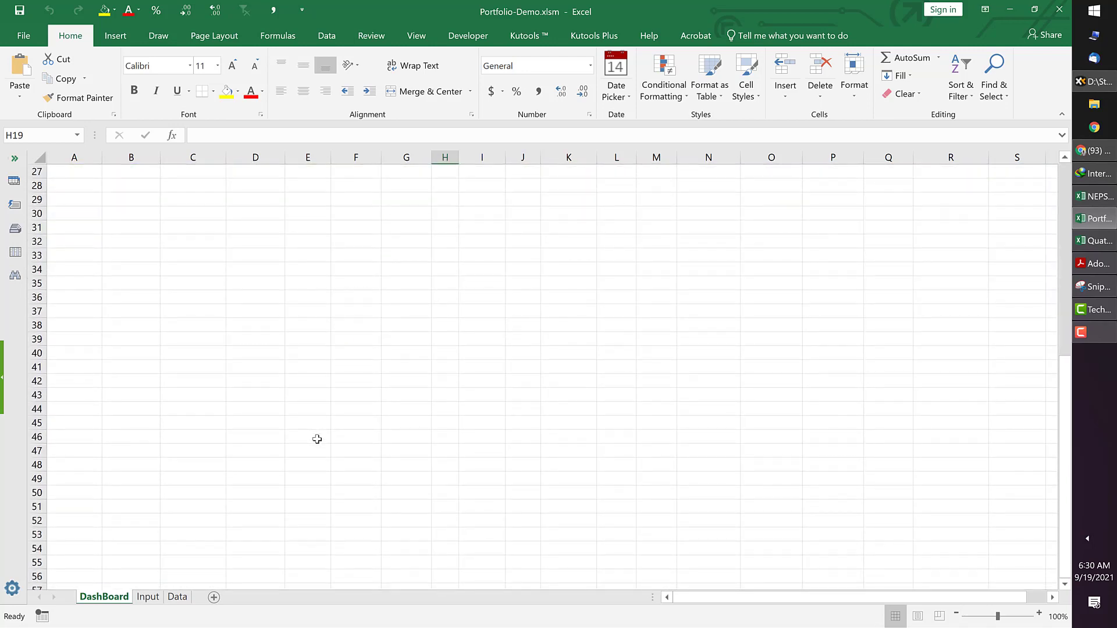
scroll(317, 439, "up", 4)
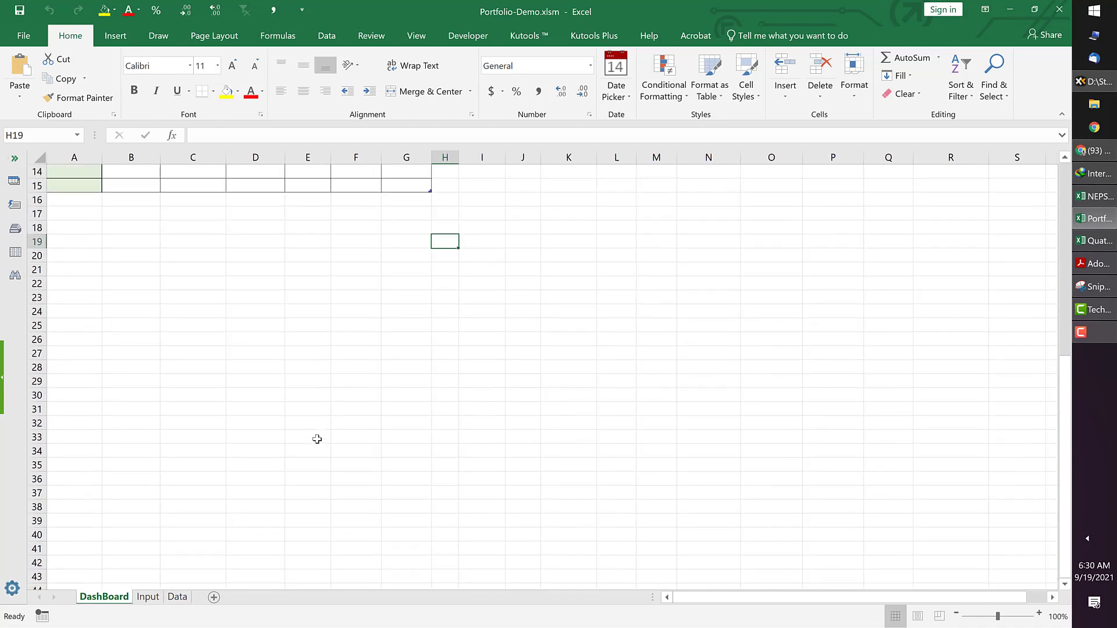
scroll(317, 439, "up", 4)
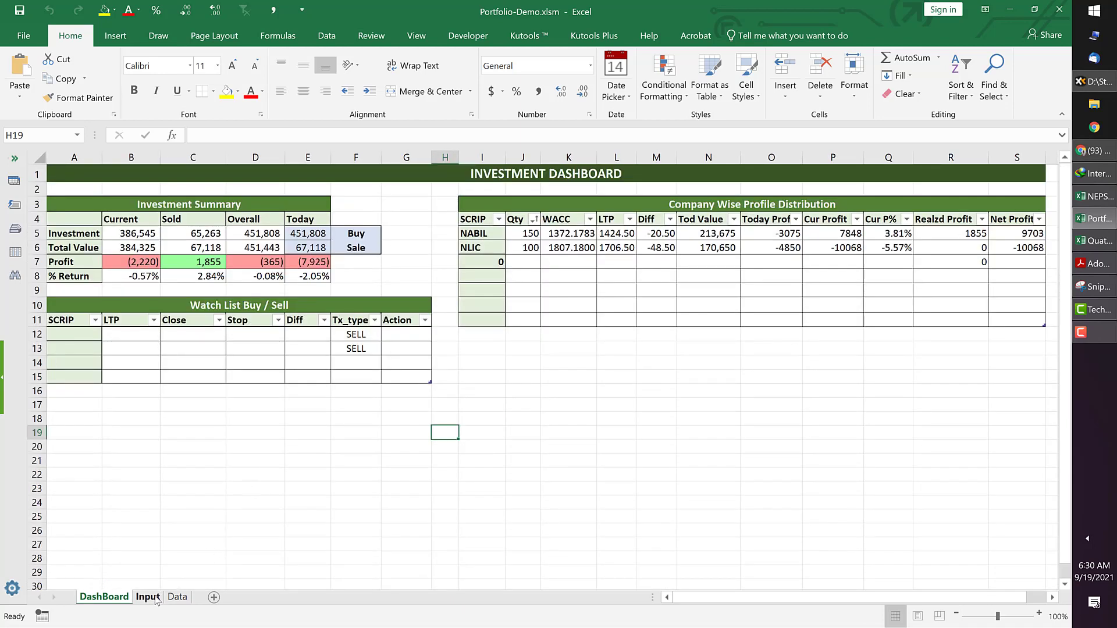
Step: Examine the commission rate table, tax rates and WACC box formula stored below the entry form on the Input sheet
left_click(148, 597)
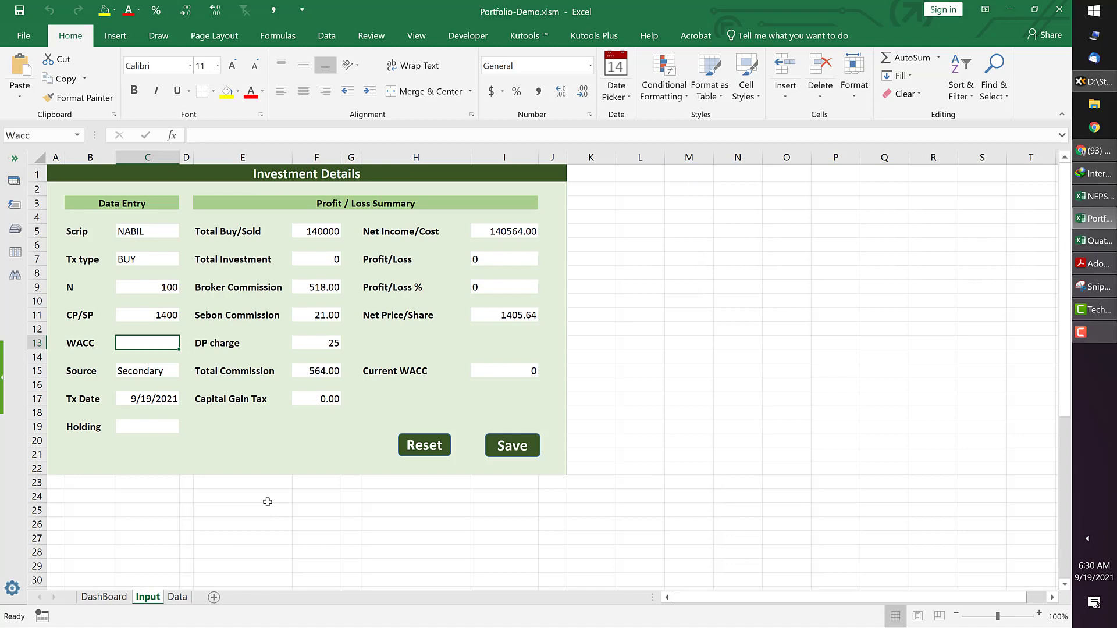
scroll(267, 502, "down", 2)
scroll(268, 502, "down", 6)
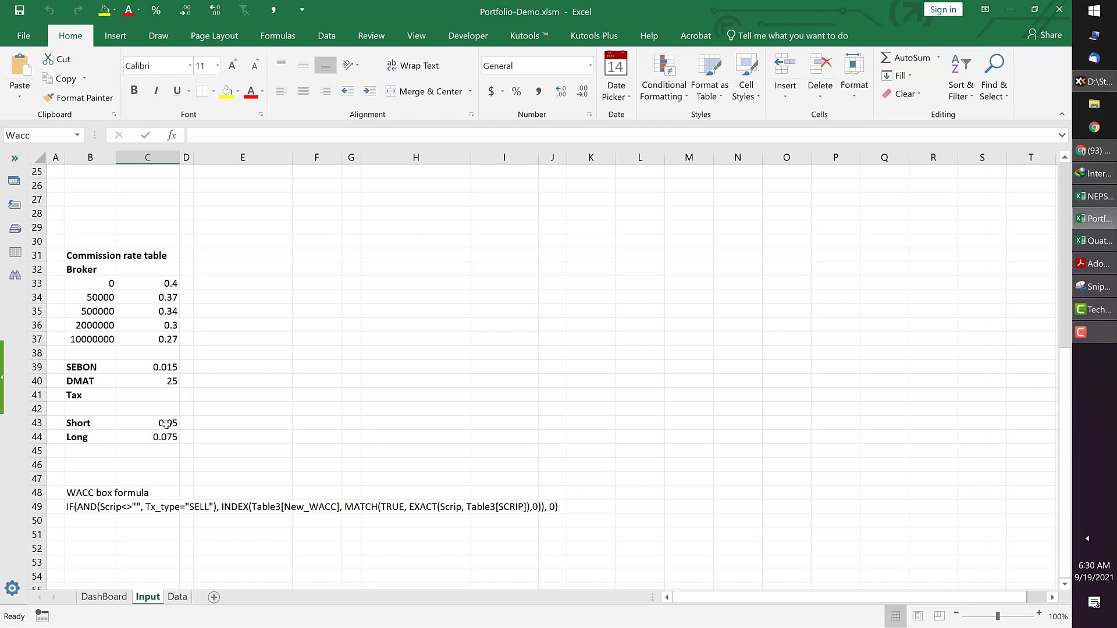
left_click(231, 425)
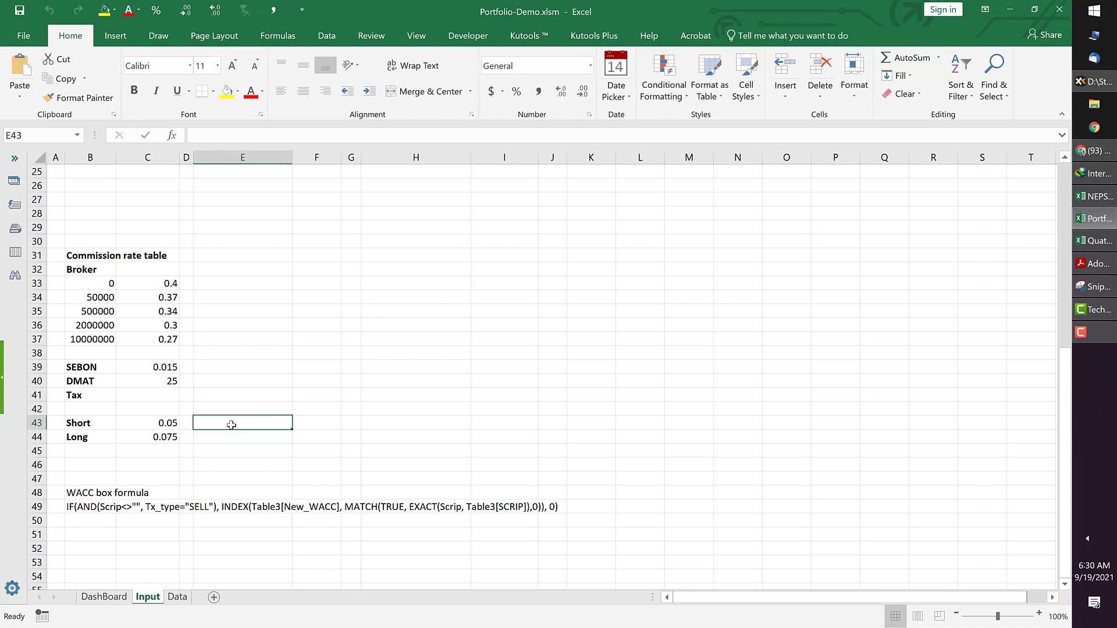
left_click(385, 393)
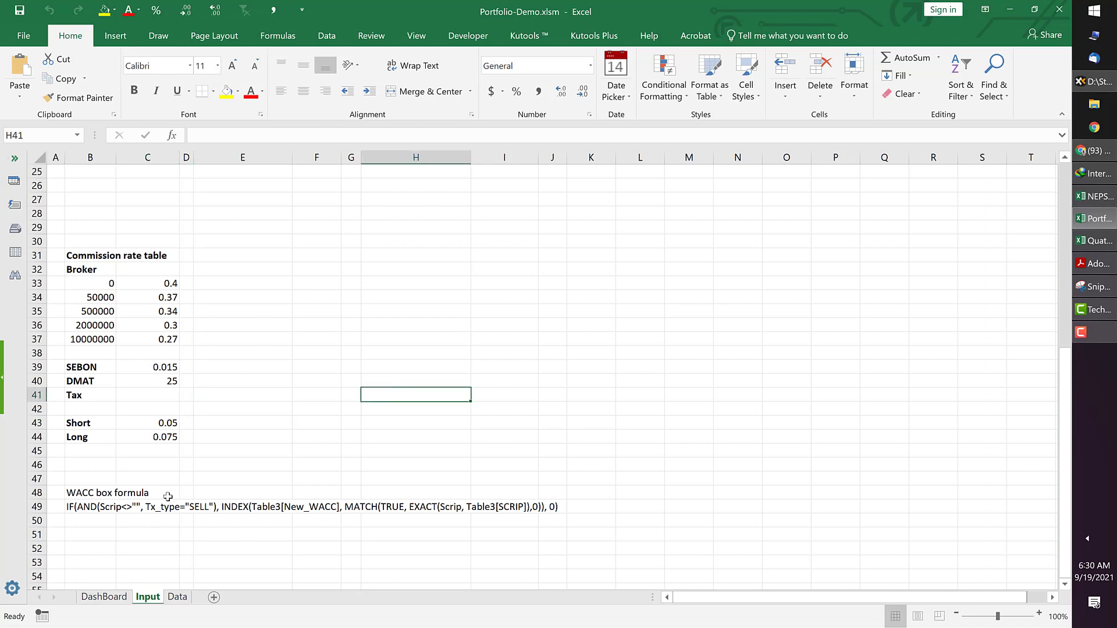
left_click(383, 364)
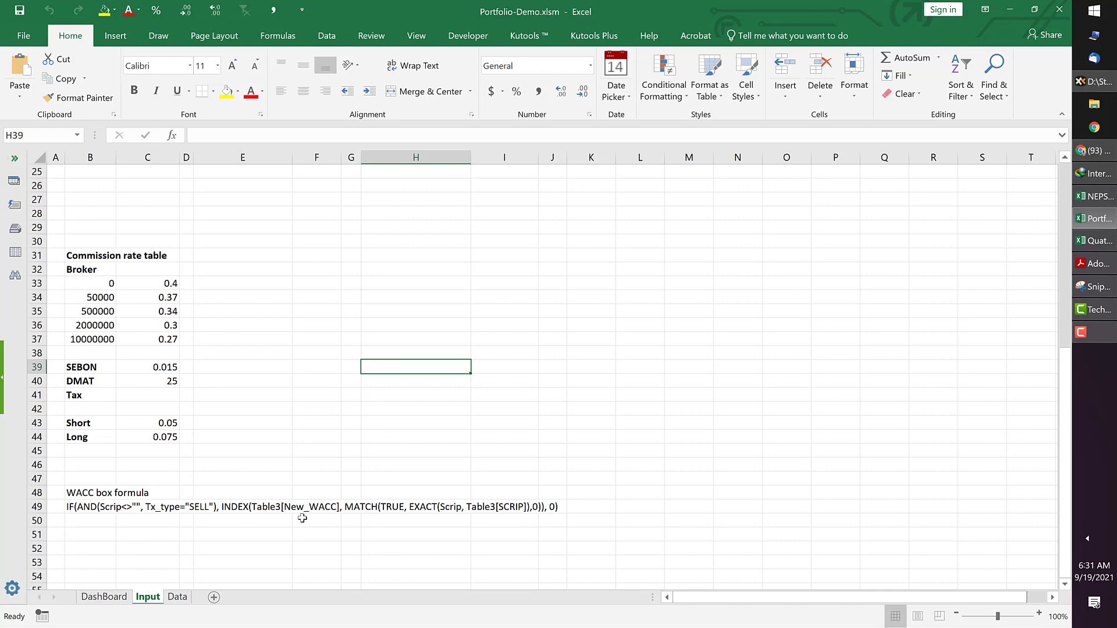
left_click(327, 457)
scroll(327, 457, "up", 8)
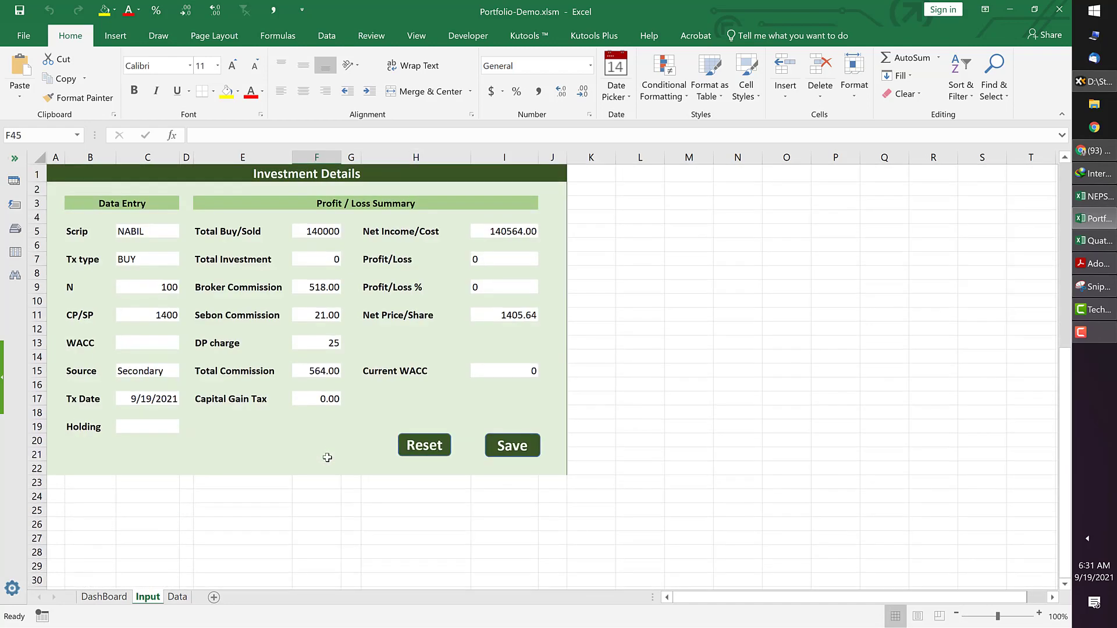